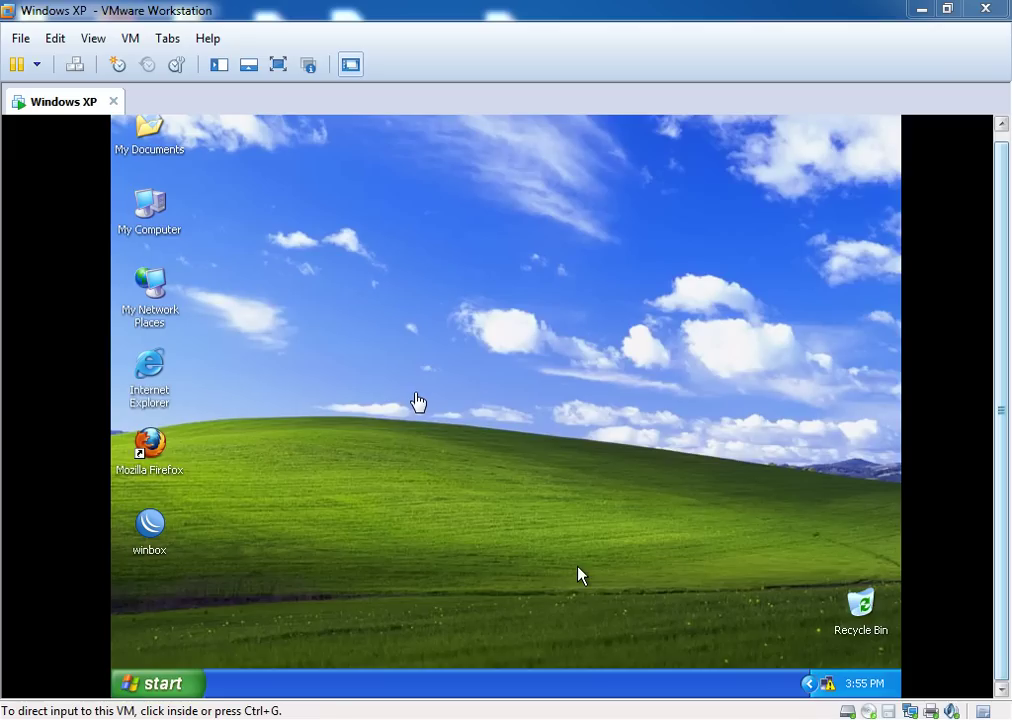
# Start a Custom new virtual machine with Workstation 8.0 compatibility, OS installed later, guest OS Other
pyautogui.click(28, 42)
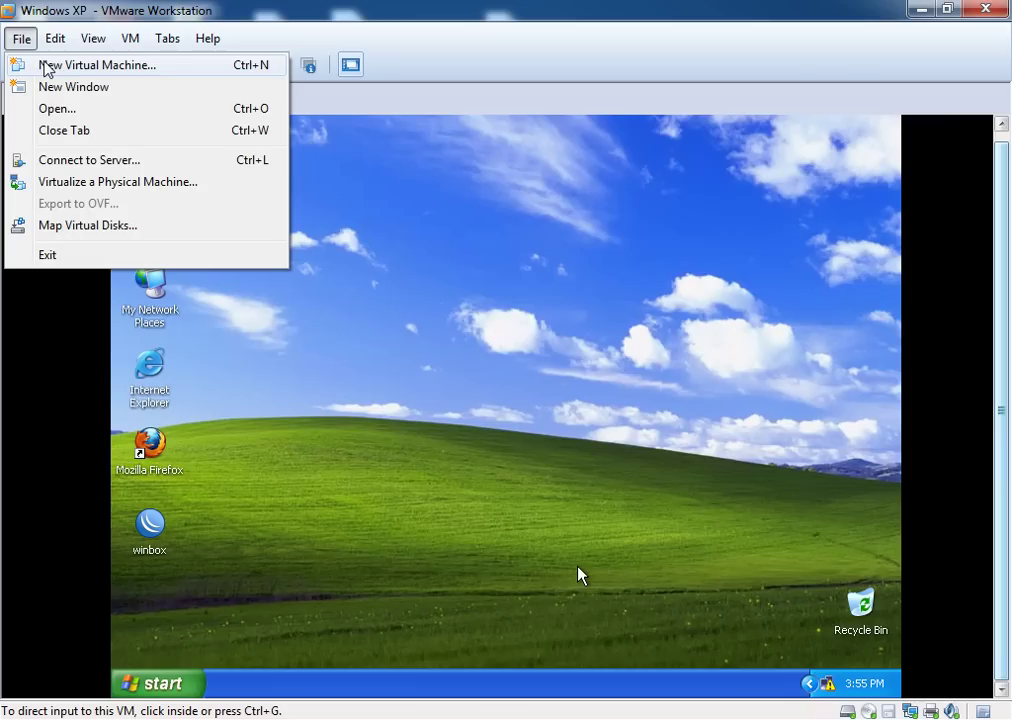
pyautogui.click(46, 66)
pyautogui.moveTo(510, 178); pyautogui.dragTo(497, 169)
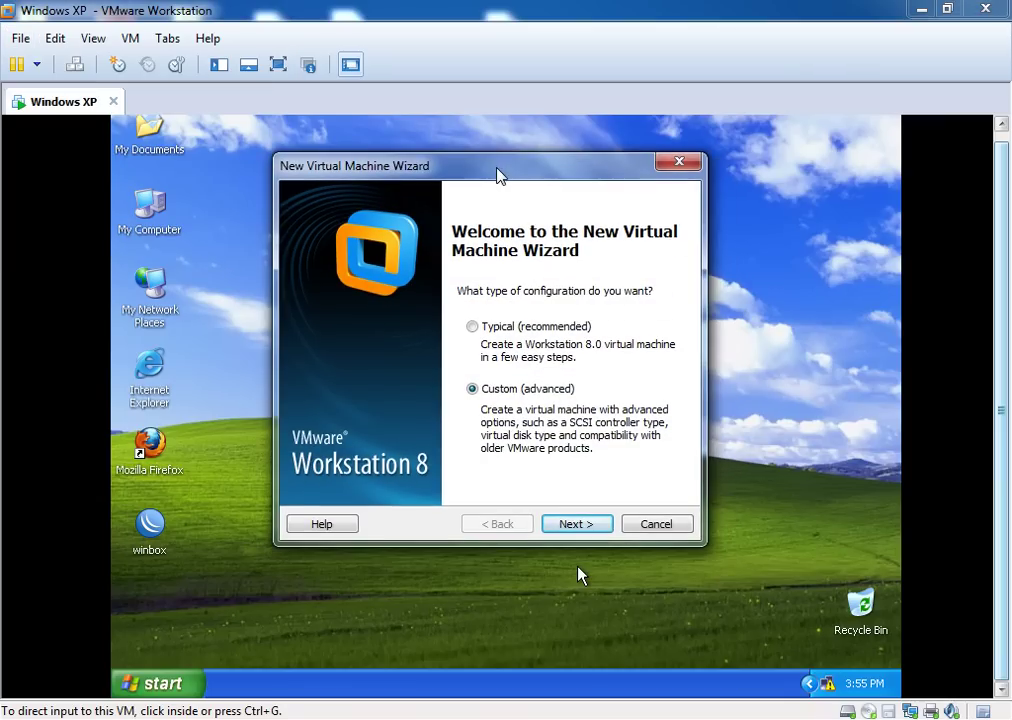
pyautogui.click(572, 527)
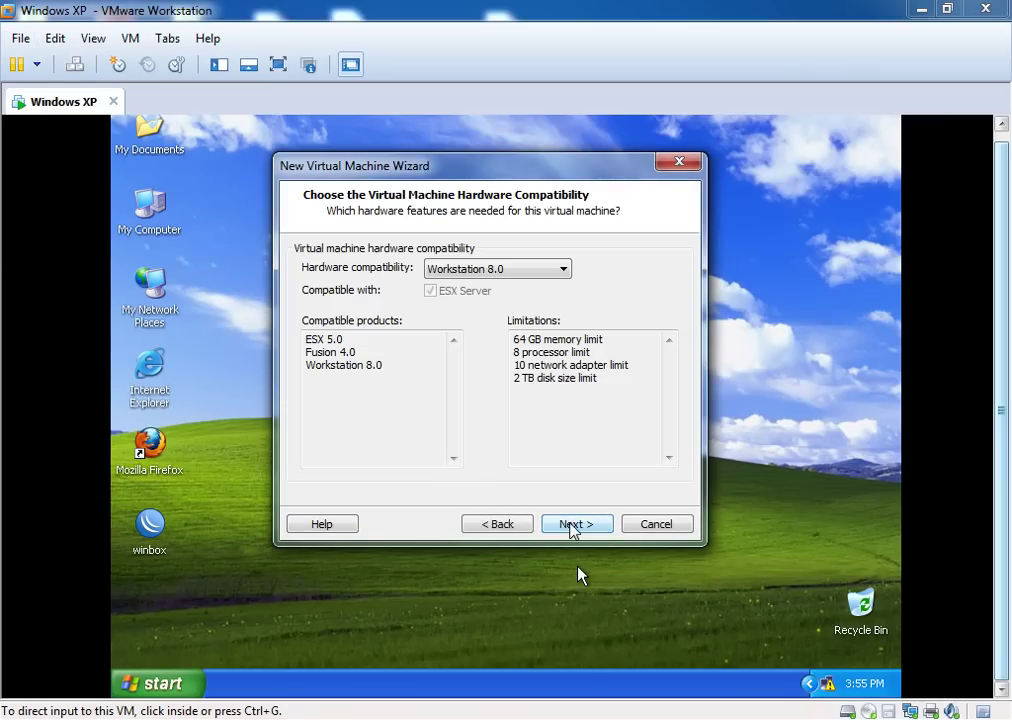
pyautogui.click(573, 529)
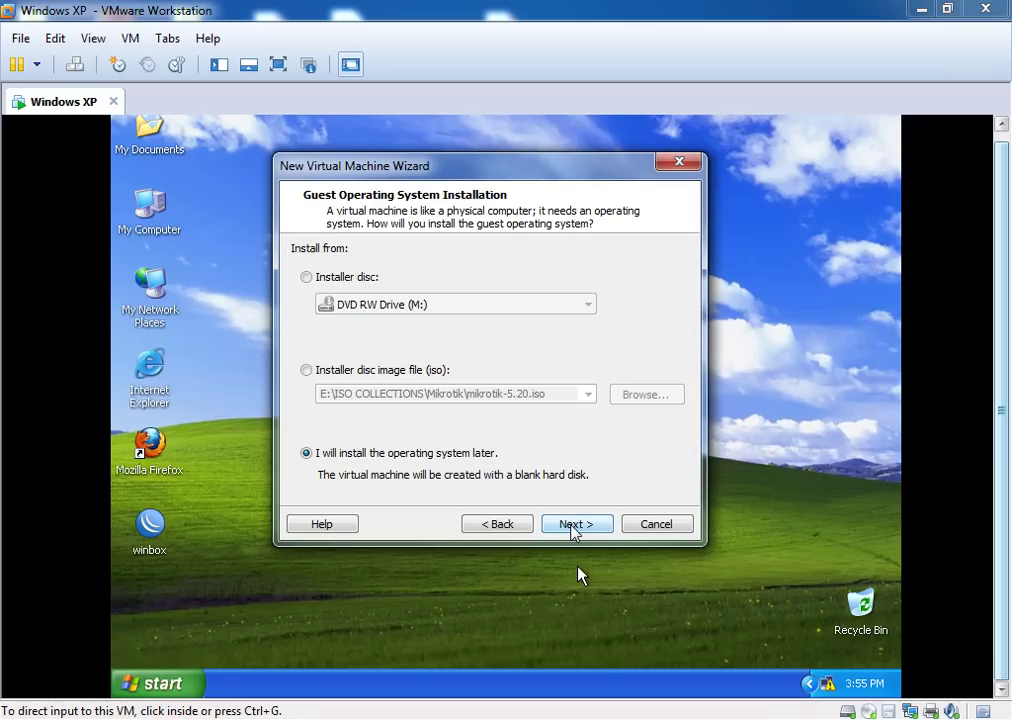
pyautogui.click(575, 530)
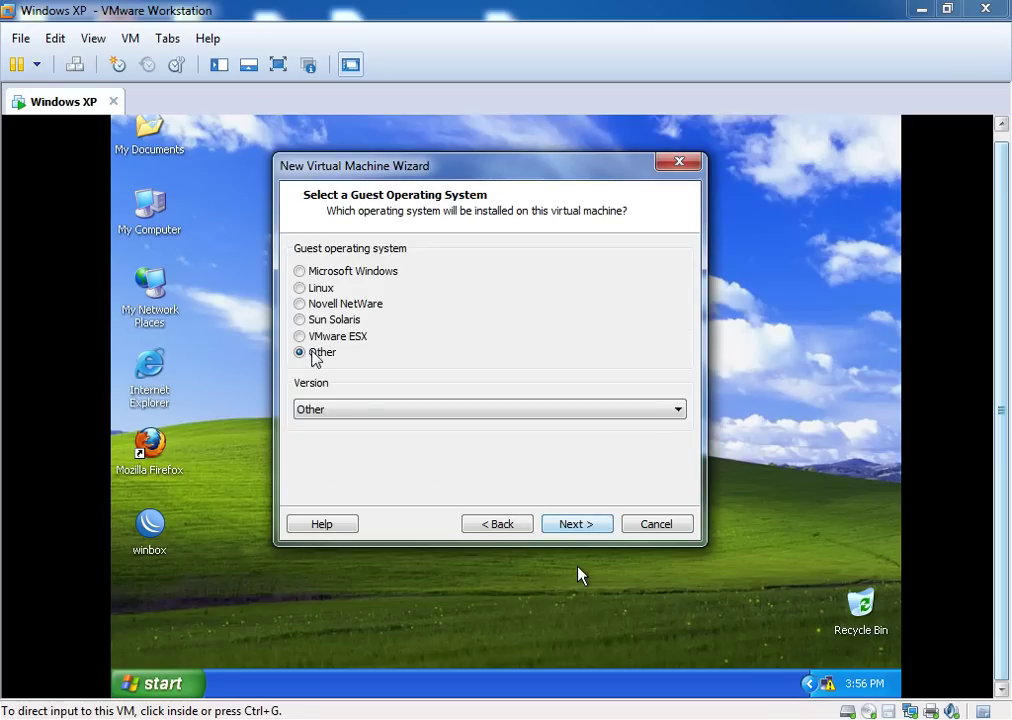
pyautogui.click(565, 529)
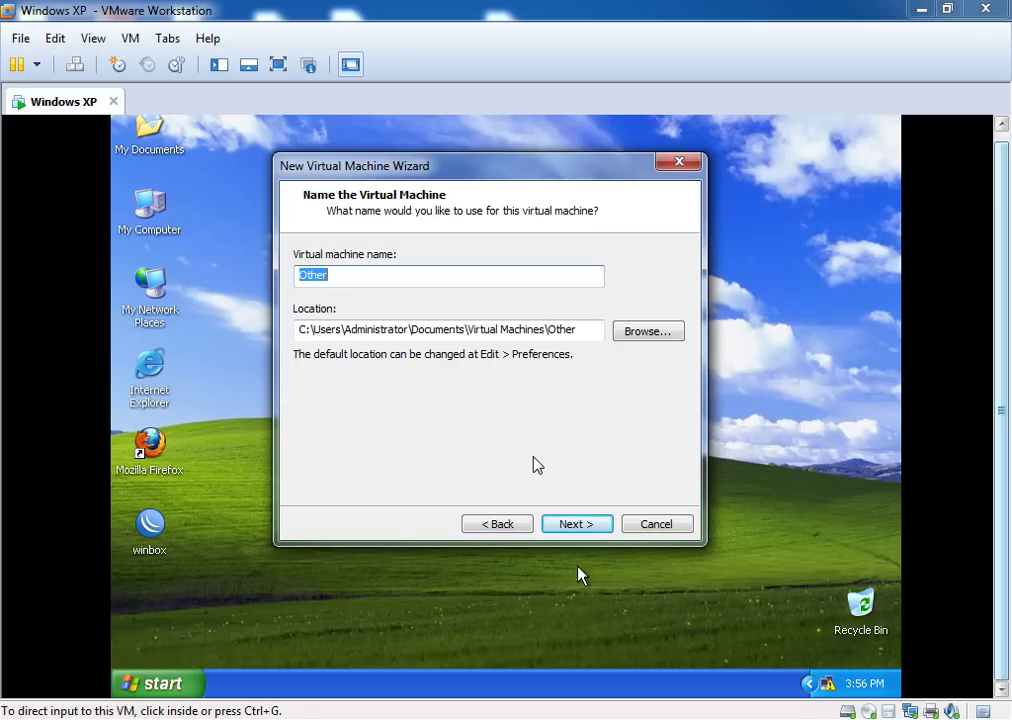
# Name the machine MirkoTik, keep the default processors, and enter 1024 MB of memory
pyautogui.write('Mirkoti')
pyautogui.press('BackSpace')
pyautogui.press('BackSpace')
pyautogui.write('Tik')
pyautogui.click(567, 525)
pyautogui.click(567, 525)
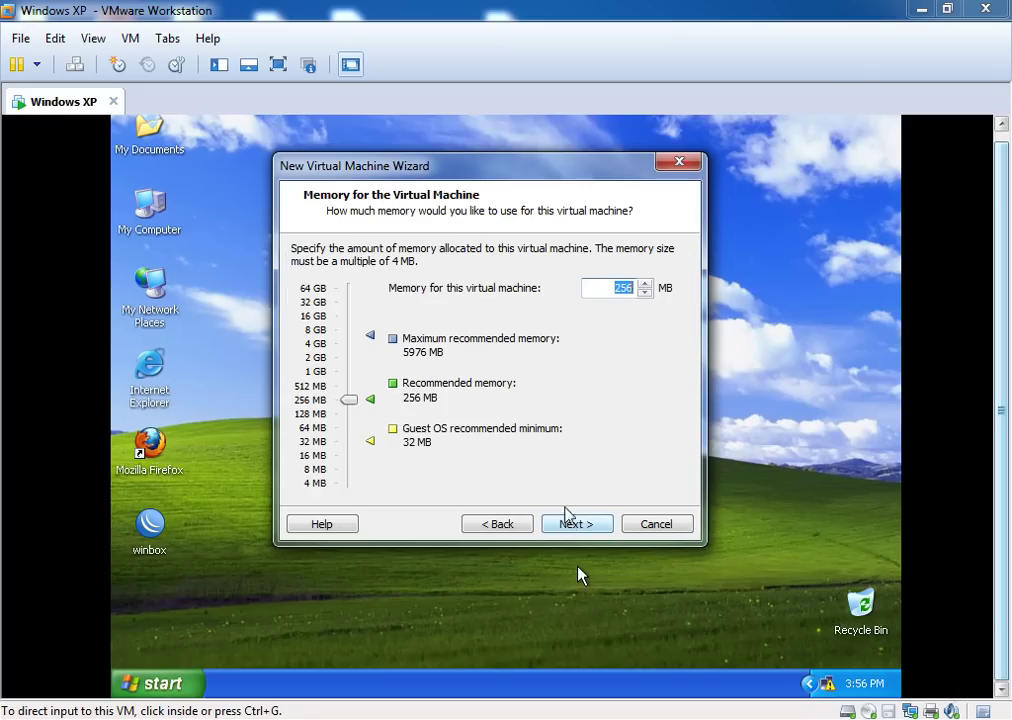
pyautogui.write('1024')
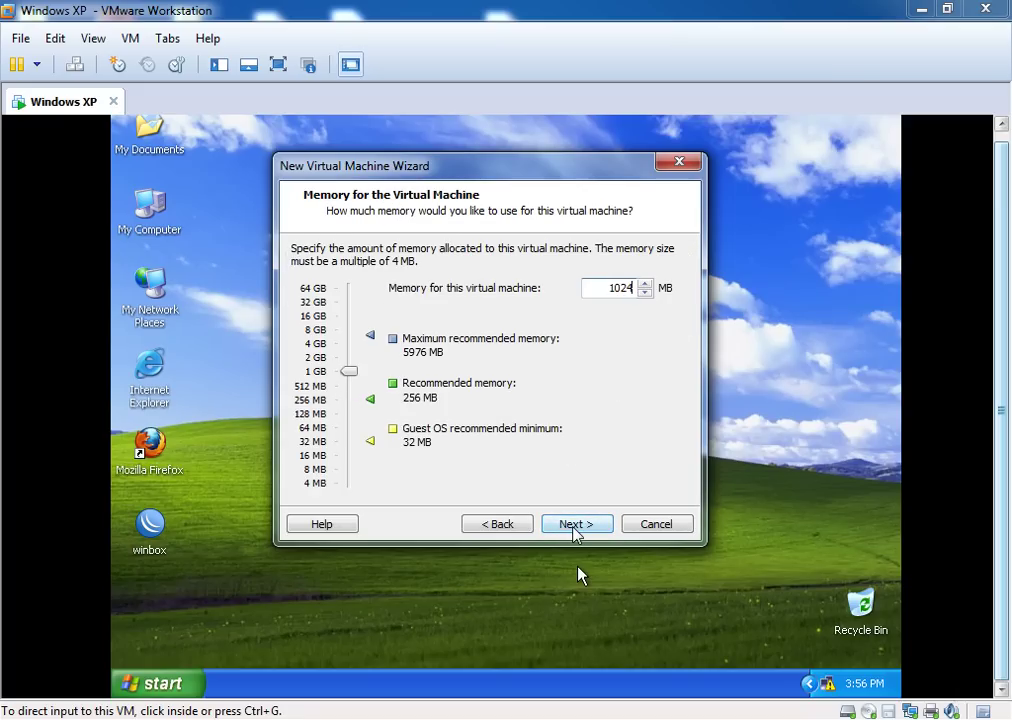
# Accept 1024 MB of memory and choose bridged networking
pyautogui.moveTo(425, 166); pyautogui.dragTo(374, 149)
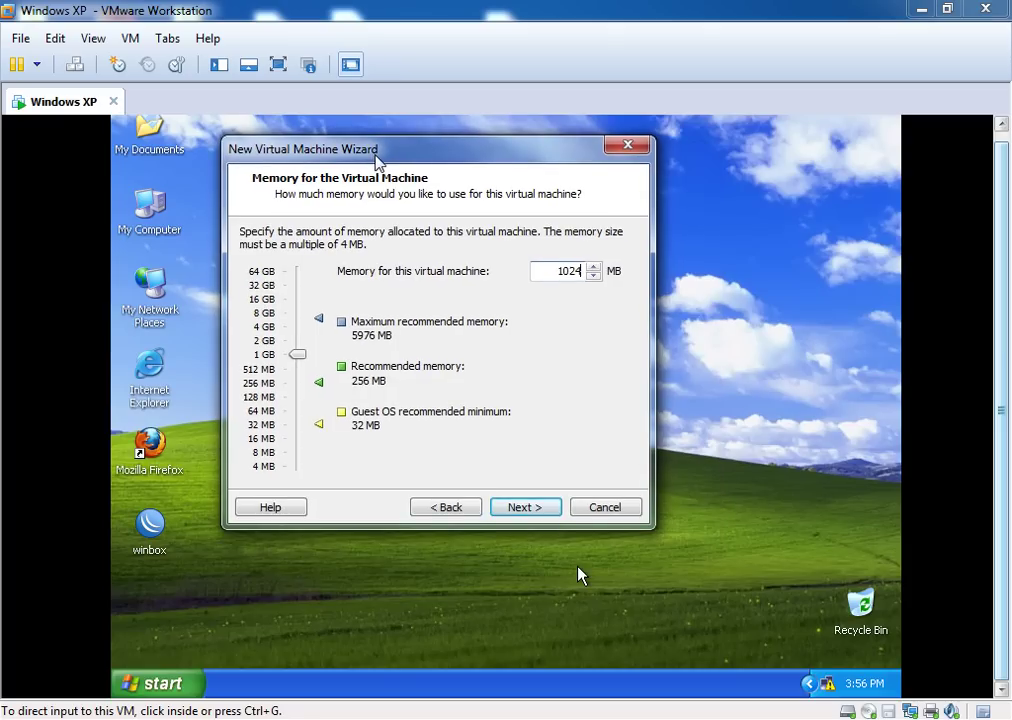
pyautogui.moveTo(434, 158); pyautogui.dragTo(438, 166)
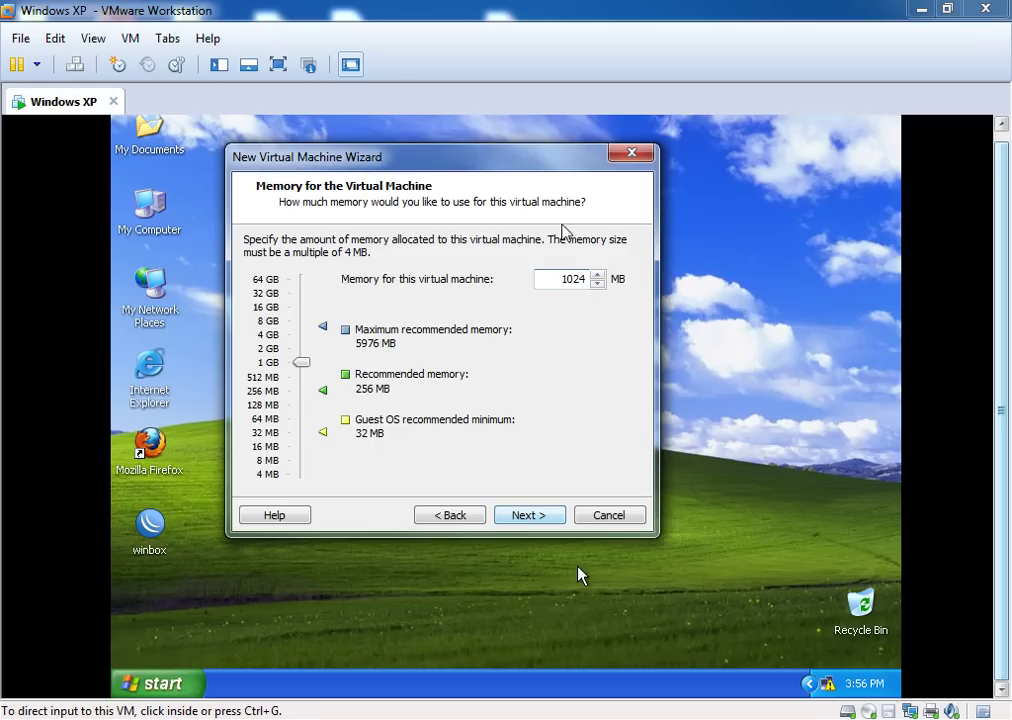
pyautogui.doubleClick(573, 281)
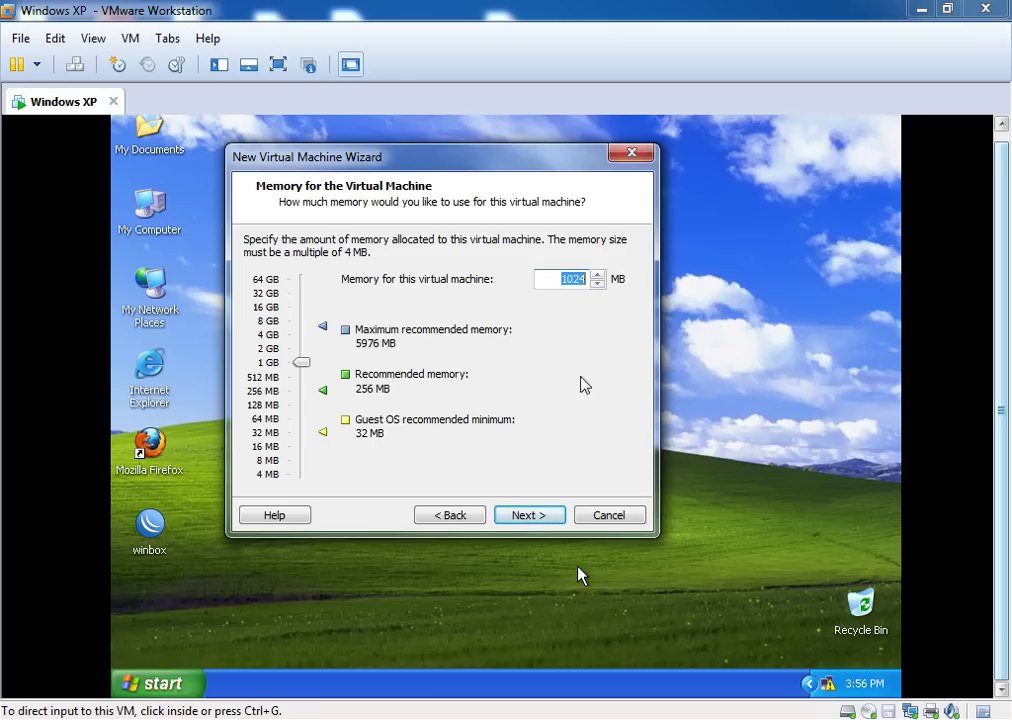
pyautogui.click(523, 515)
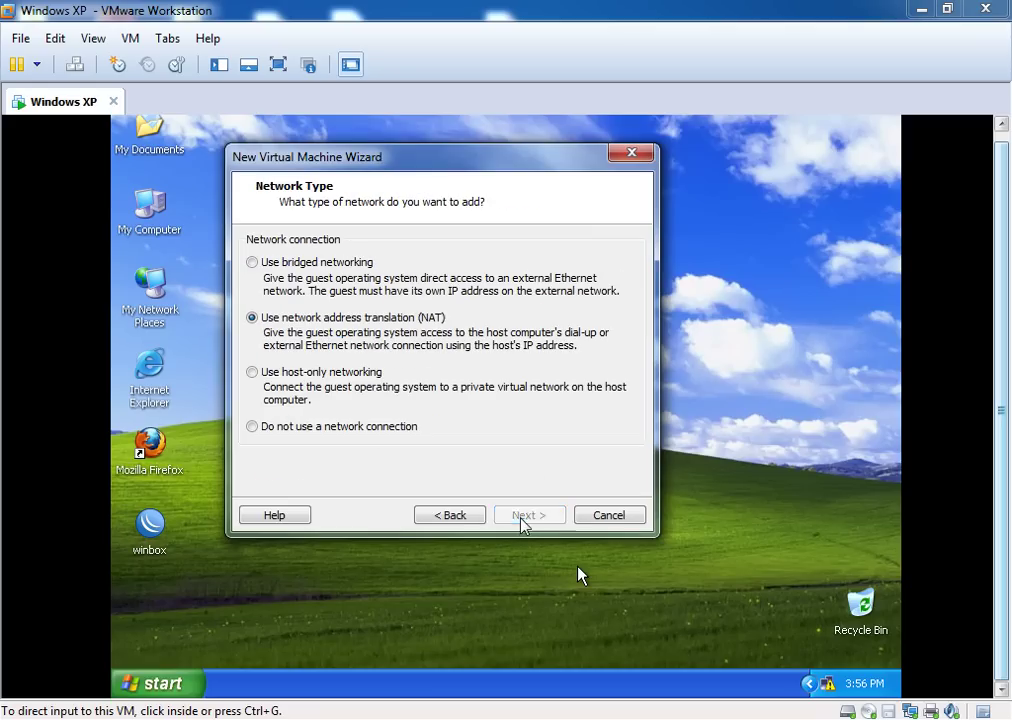
pyautogui.click(305, 263)
pyautogui.click(525, 516)
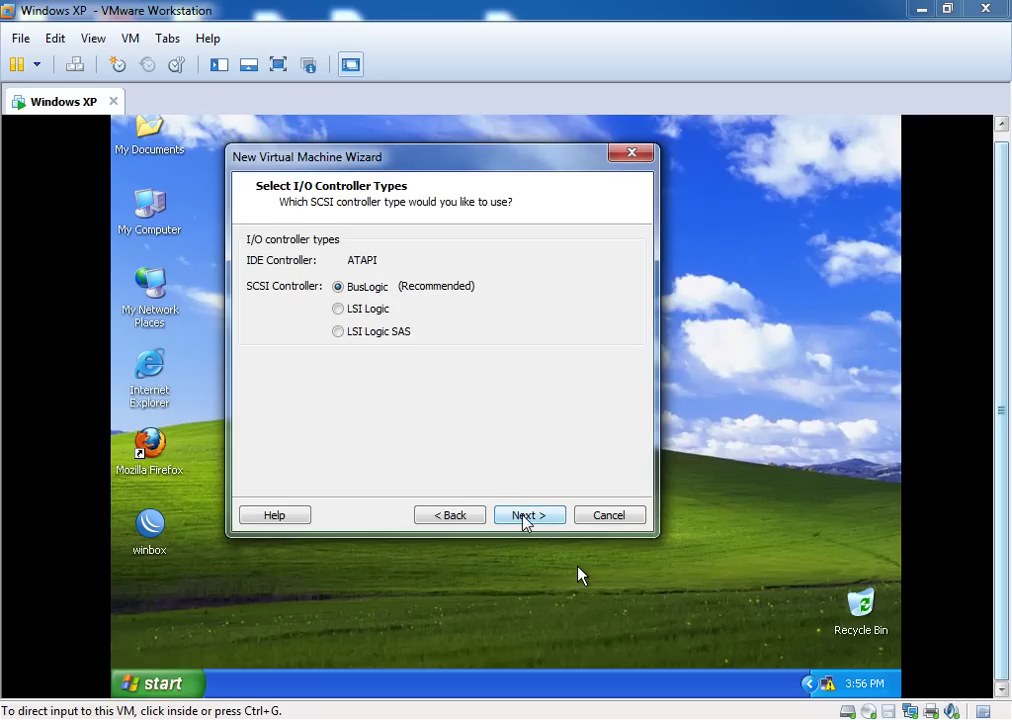
# Keep BusLogic and create a new 8 GB IDE disk stored as a single file
pyautogui.click(524, 517)
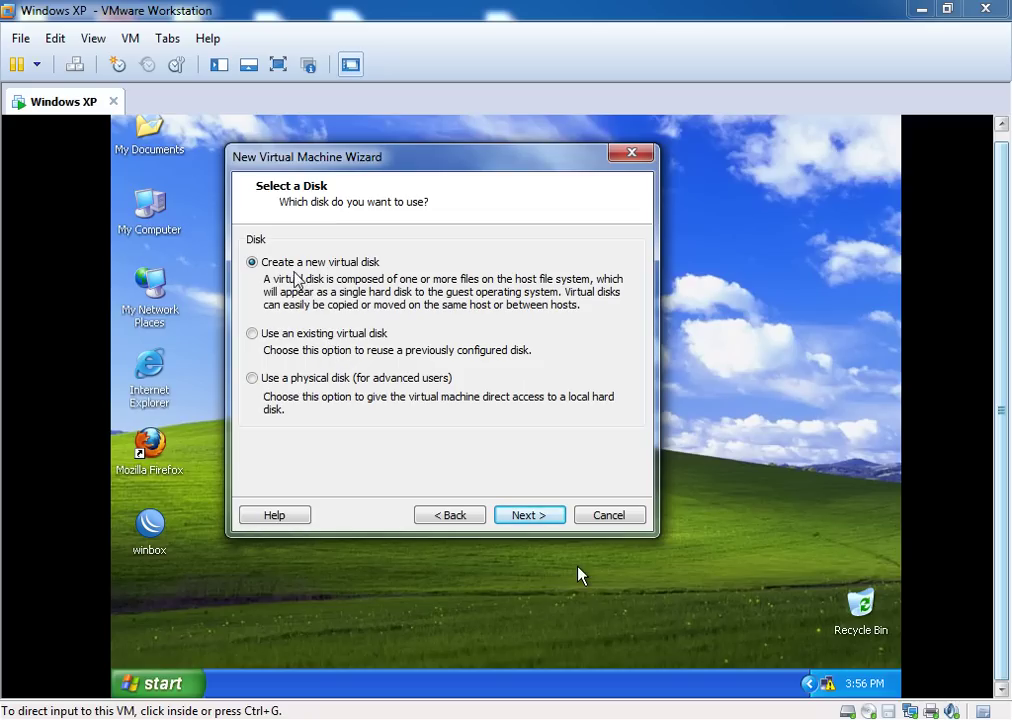
pyautogui.click(519, 527)
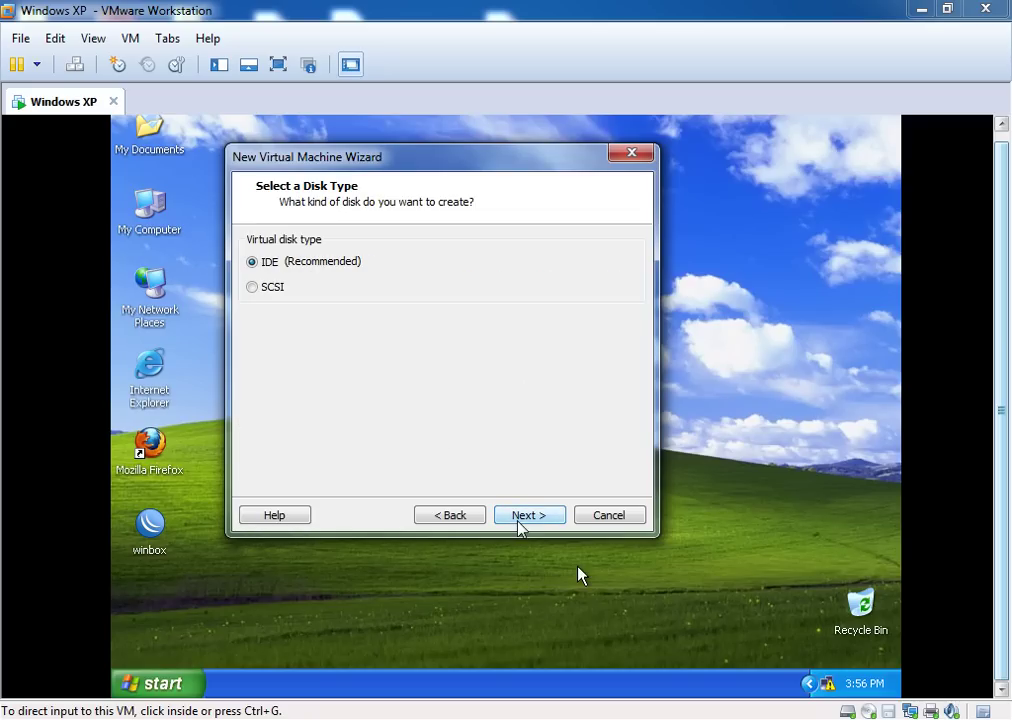
pyautogui.click(516, 519)
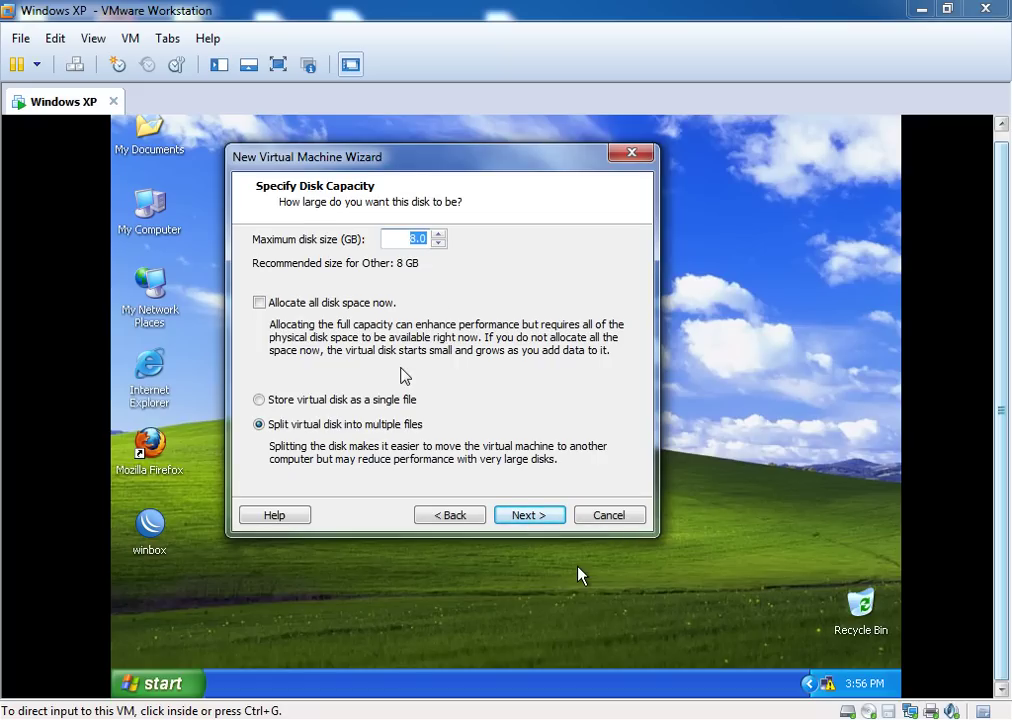
pyautogui.click(301, 399)
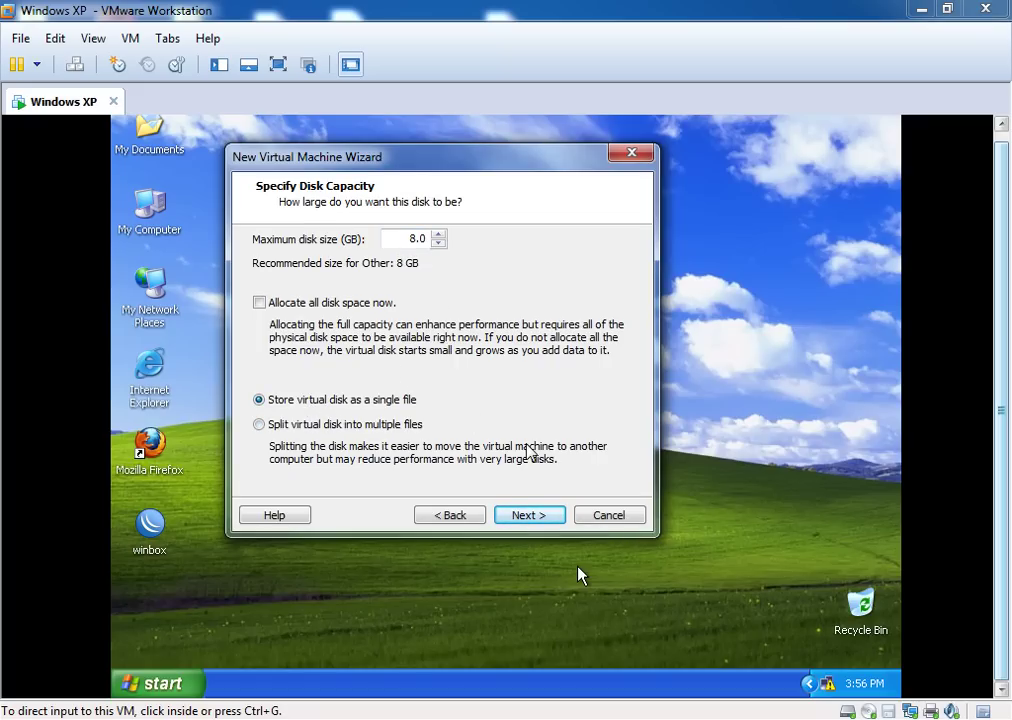
pyautogui.click(529, 515)
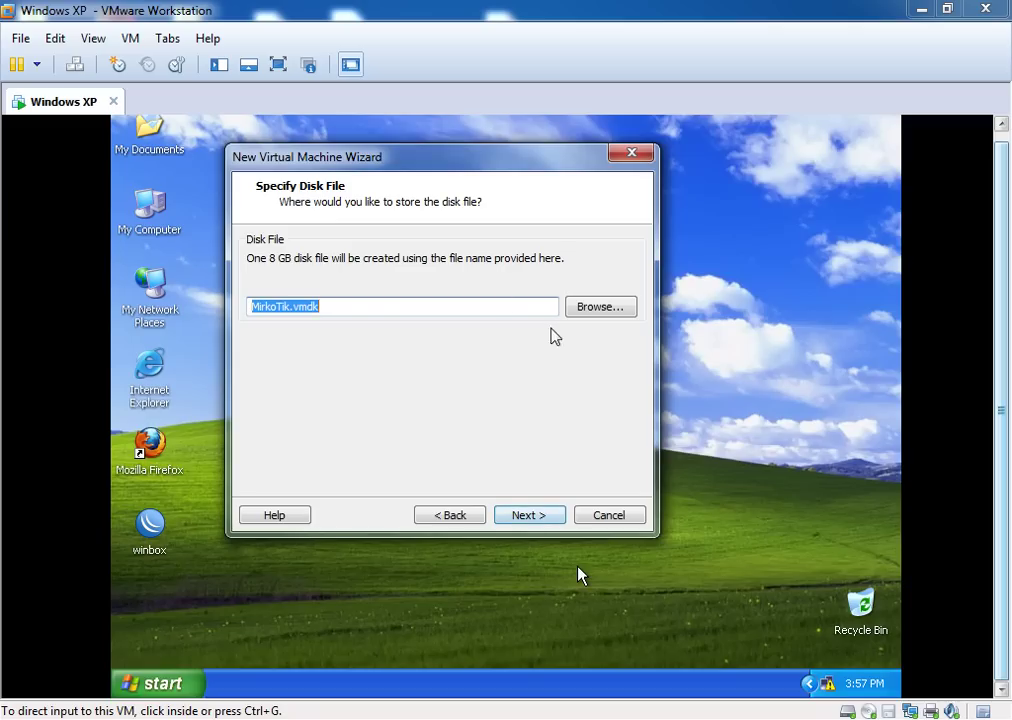
# Save the disk file as K:\MikroTik Vmware\MirkoTik.vmdk inside a newly created 'MikroTik Vmware' folder
pyautogui.click(592, 314)
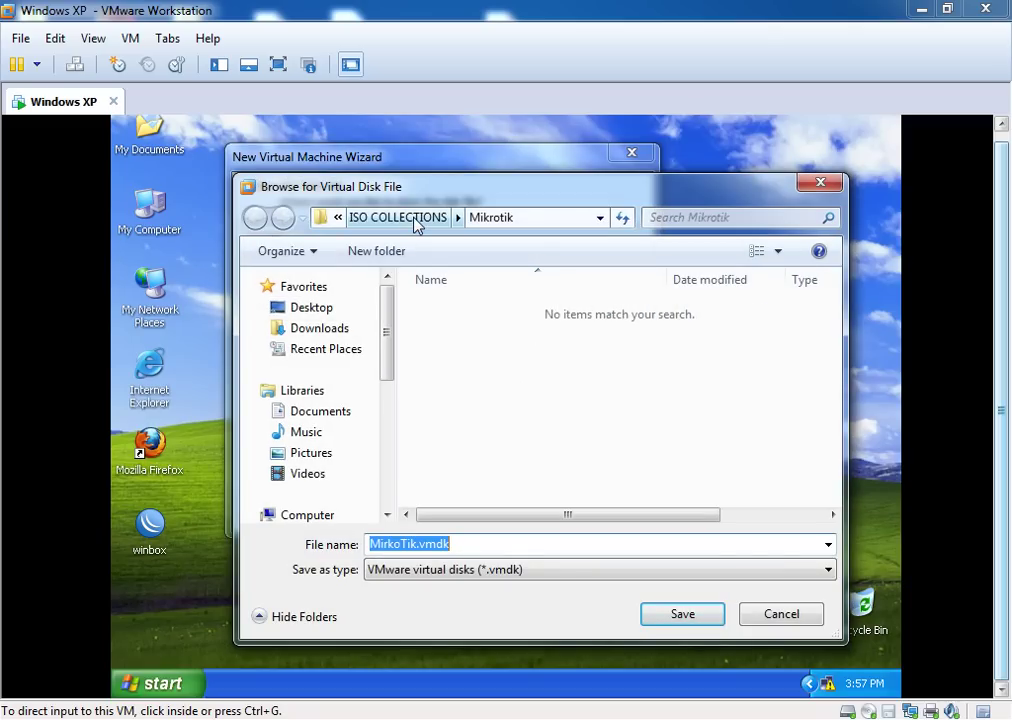
pyautogui.moveTo(384, 357); pyautogui.dragTo(388, 455)
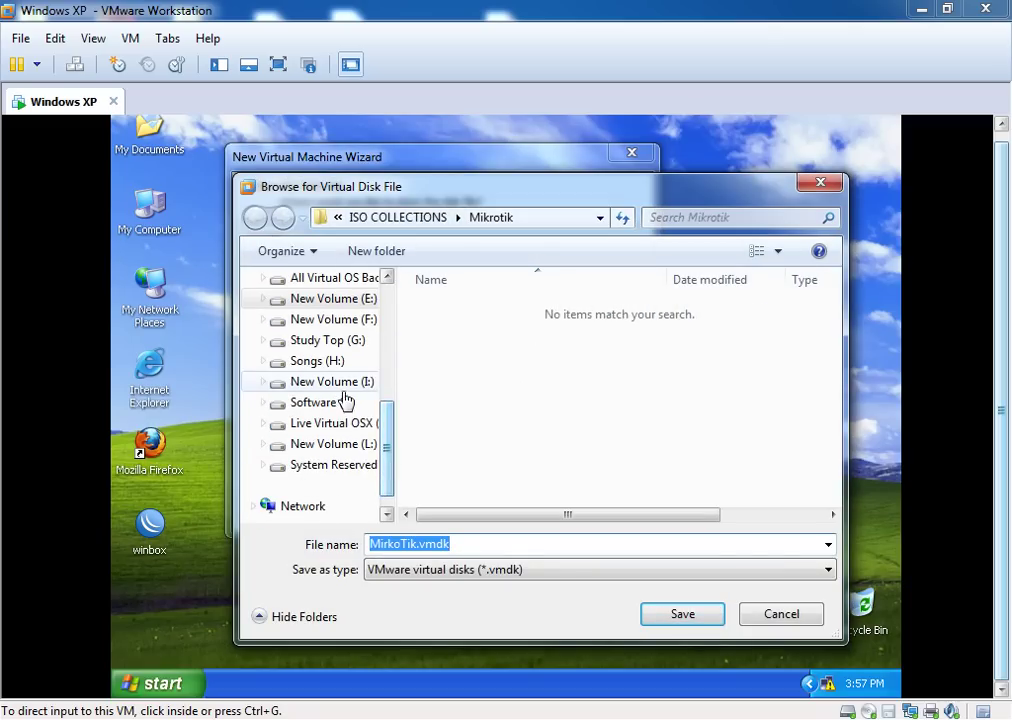
pyautogui.click(350, 432)
pyautogui.rightClick(623, 362)
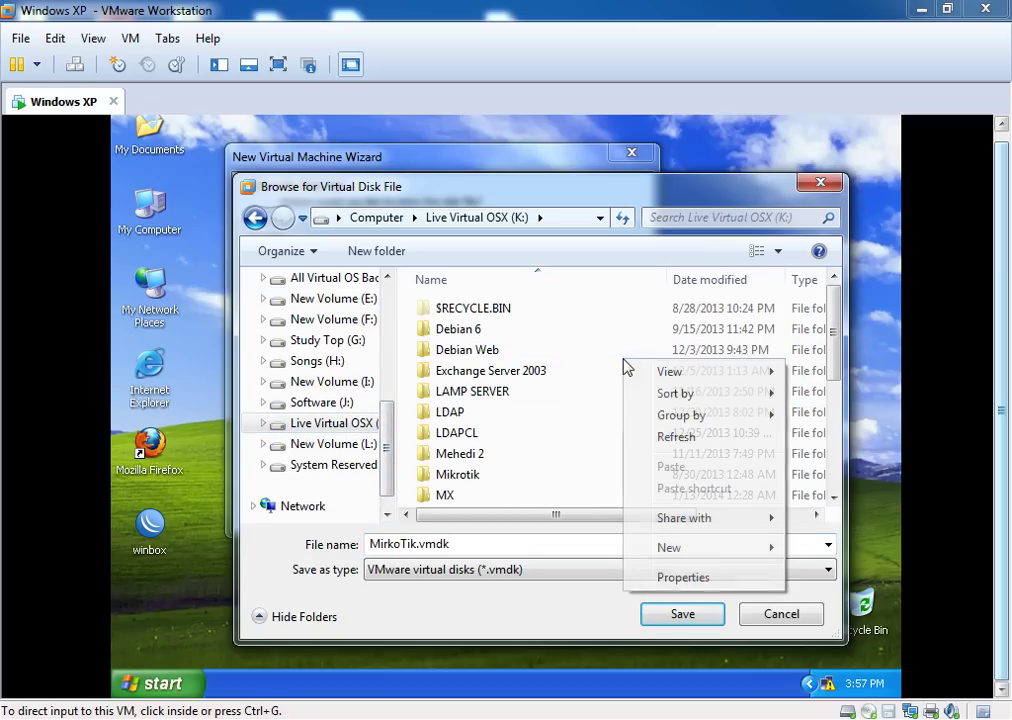
pyautogui.moveTo(675, 547)
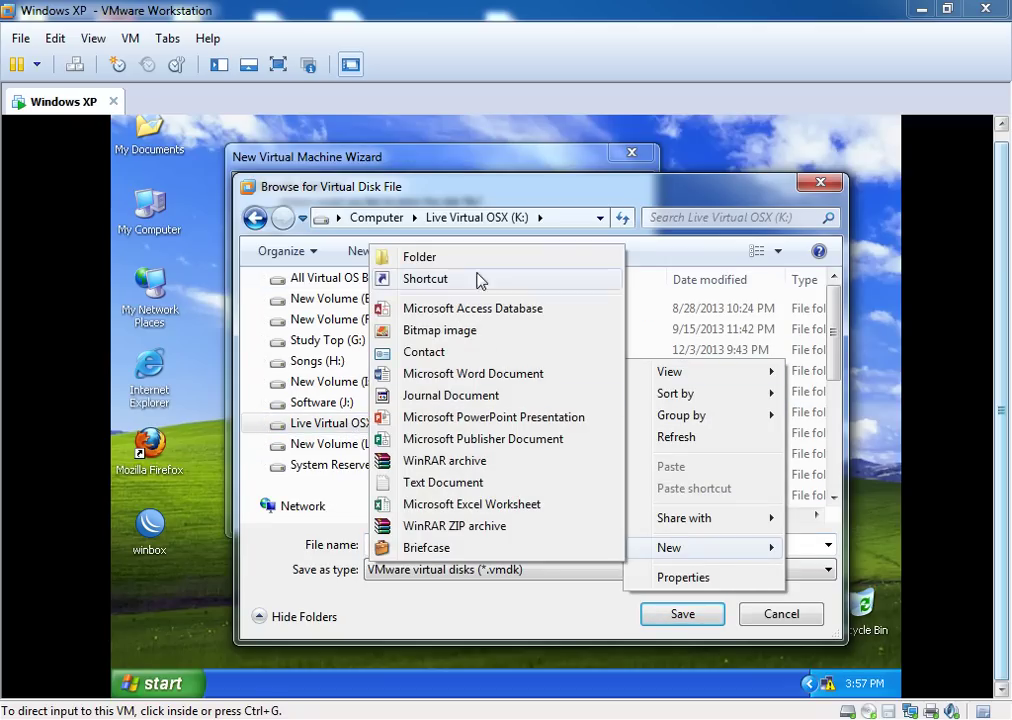
pyautogui.click(470, 260)
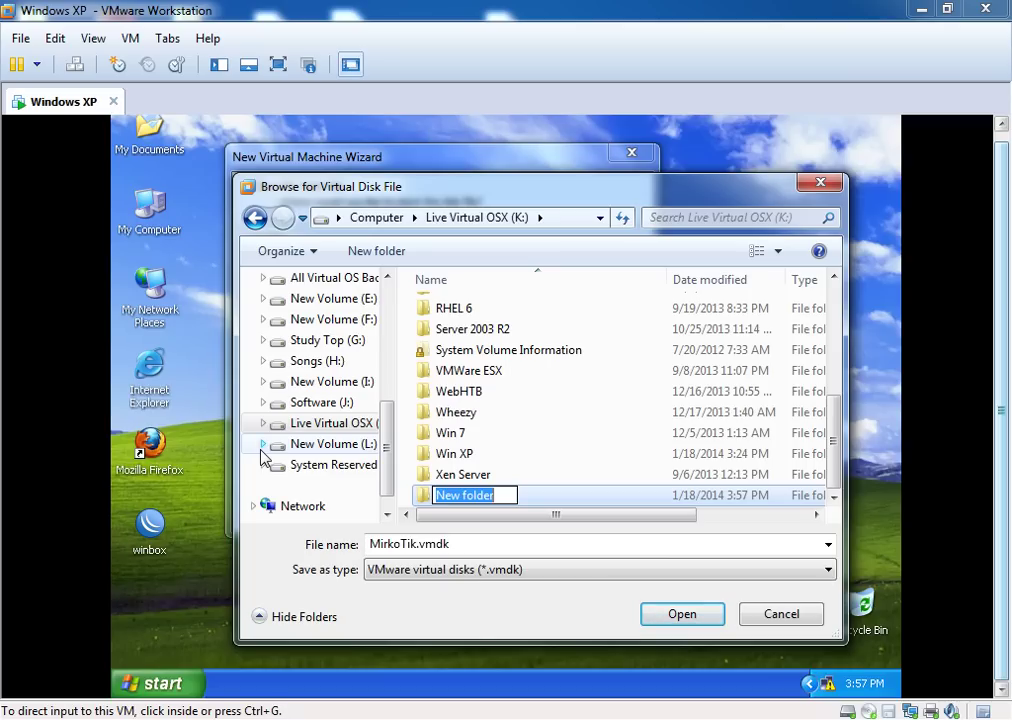
pyautogui.write('MikroTik')
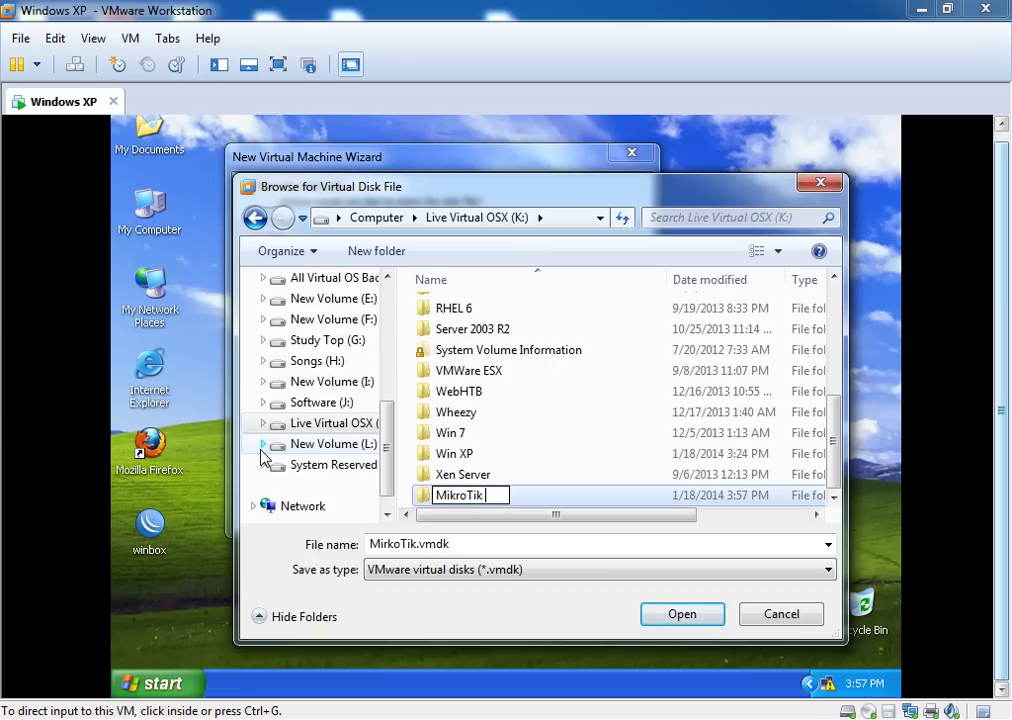
pyautogui.write(' Vmw')
pyautogui.press('BackSpace')
pyautogui.write('ware')
pyautogui.press('Return')
pyautogui.press('Return')
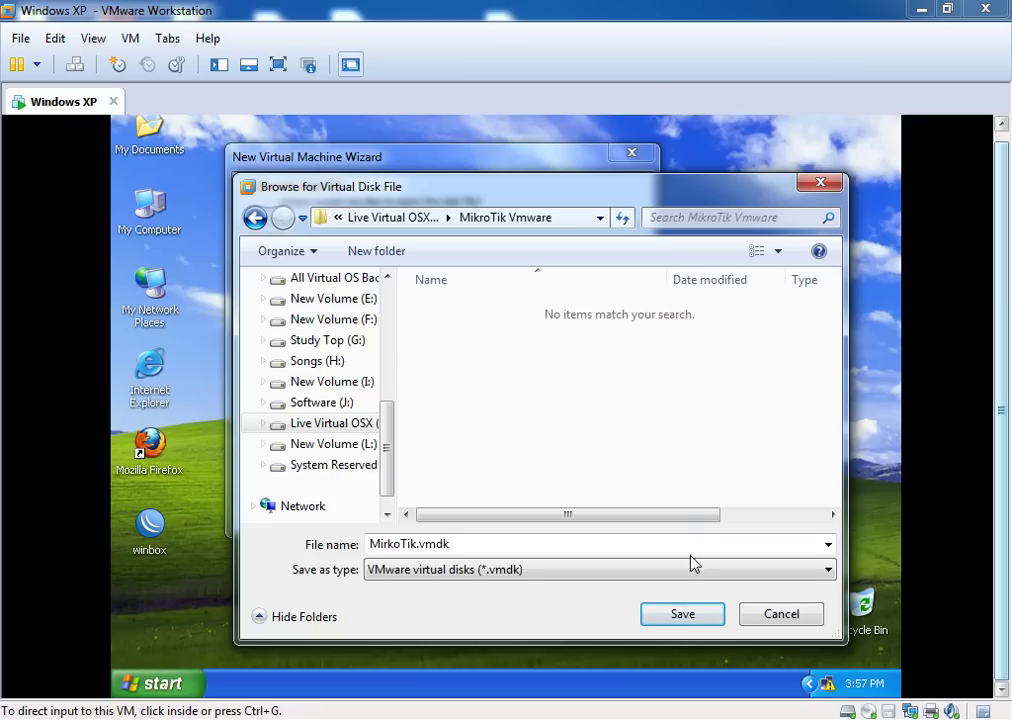
pyautogui.click(684, 620)
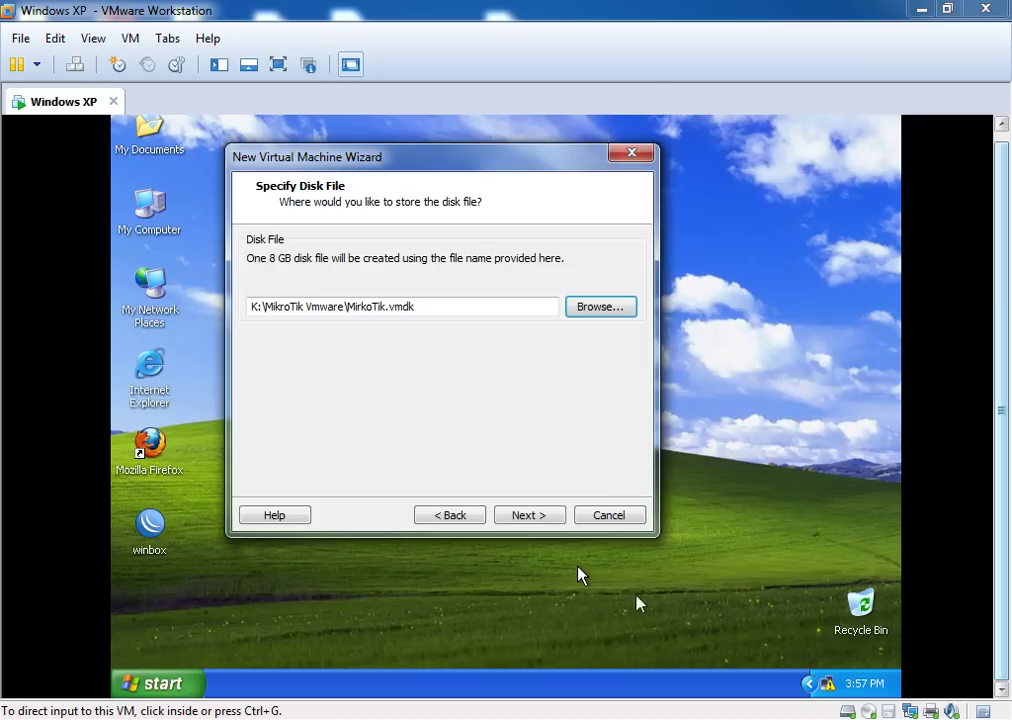
# Customize the hardware by adding a second network adapter set to Bridged
pyautogui.click(533, 517)
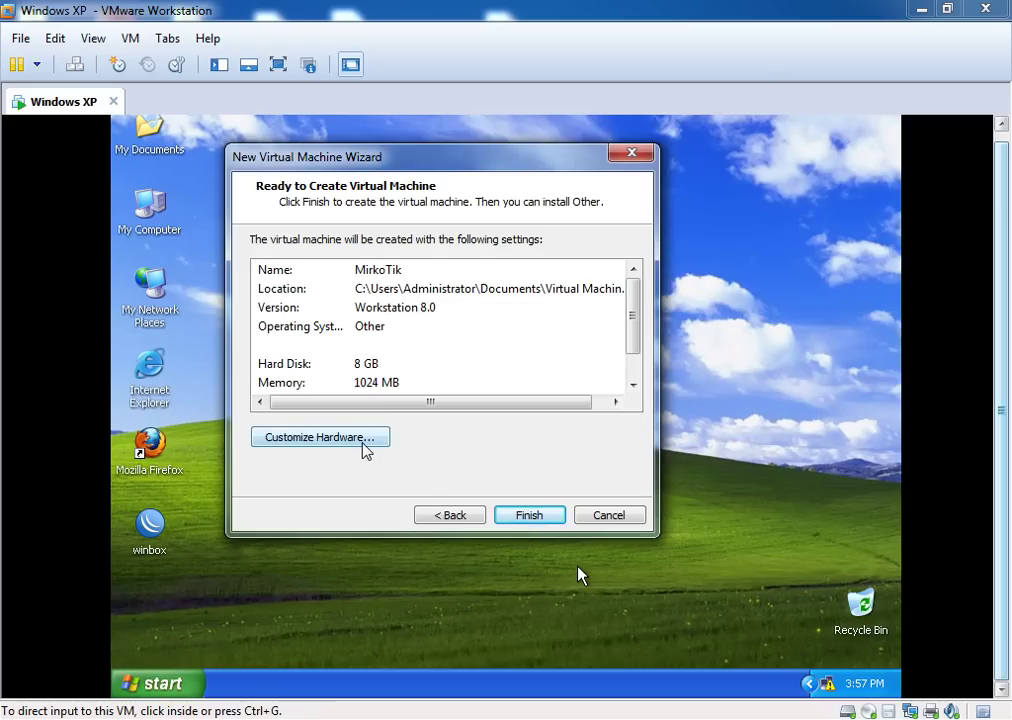
pyautogui.click(366, 450)
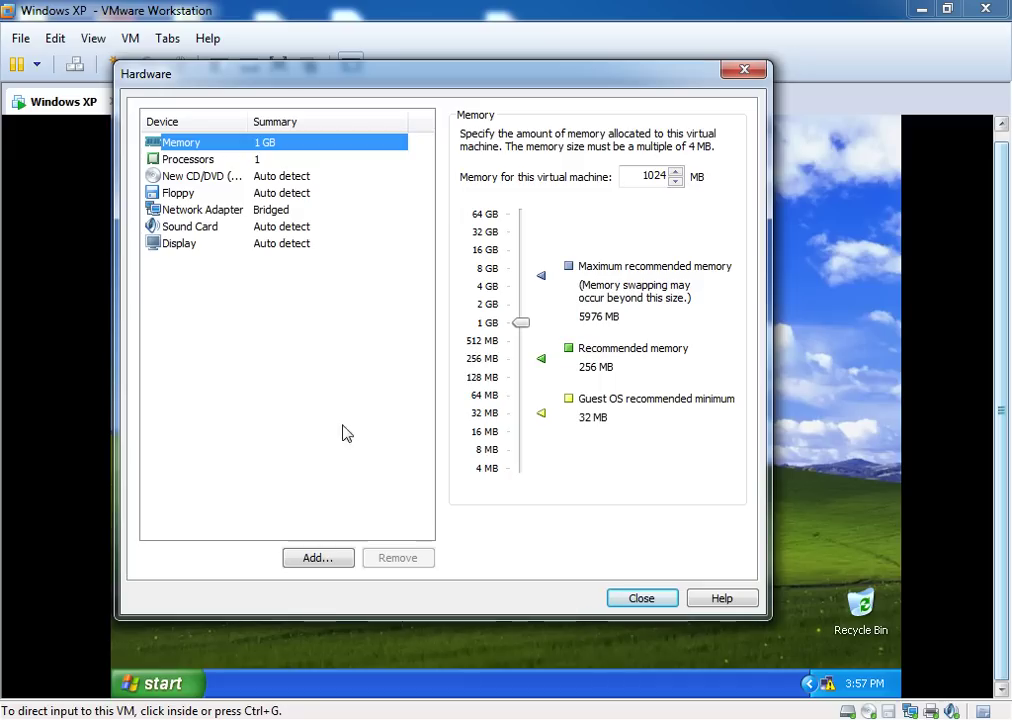
pyautogui.click(316, 560)
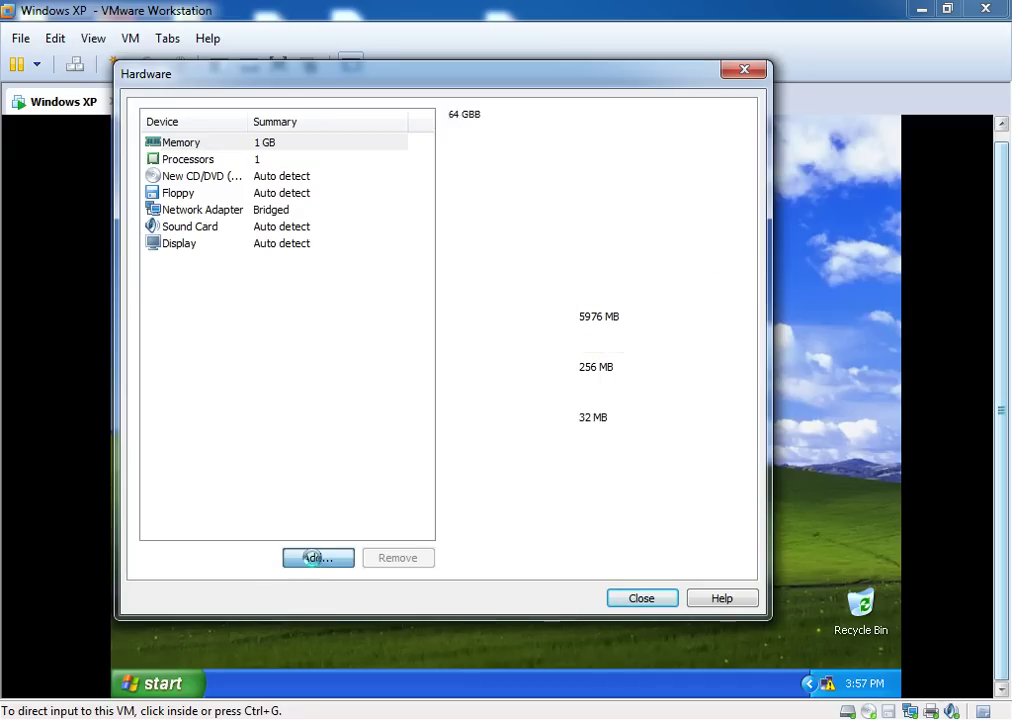
pyautogui.click(306, 302)
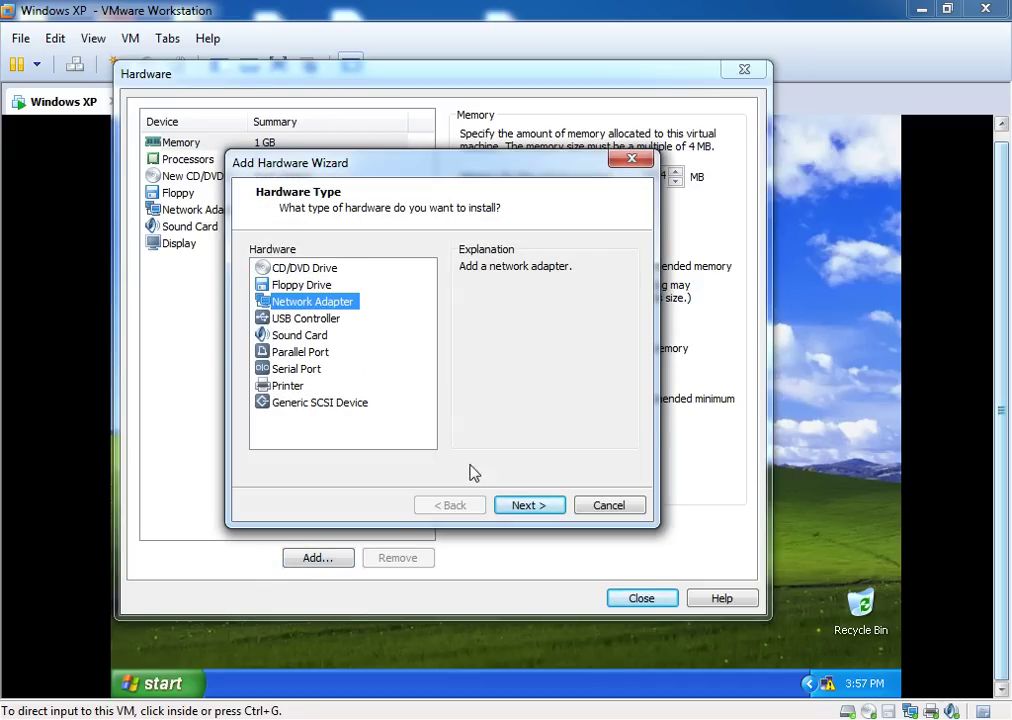
pyautogui.click(520, 504)
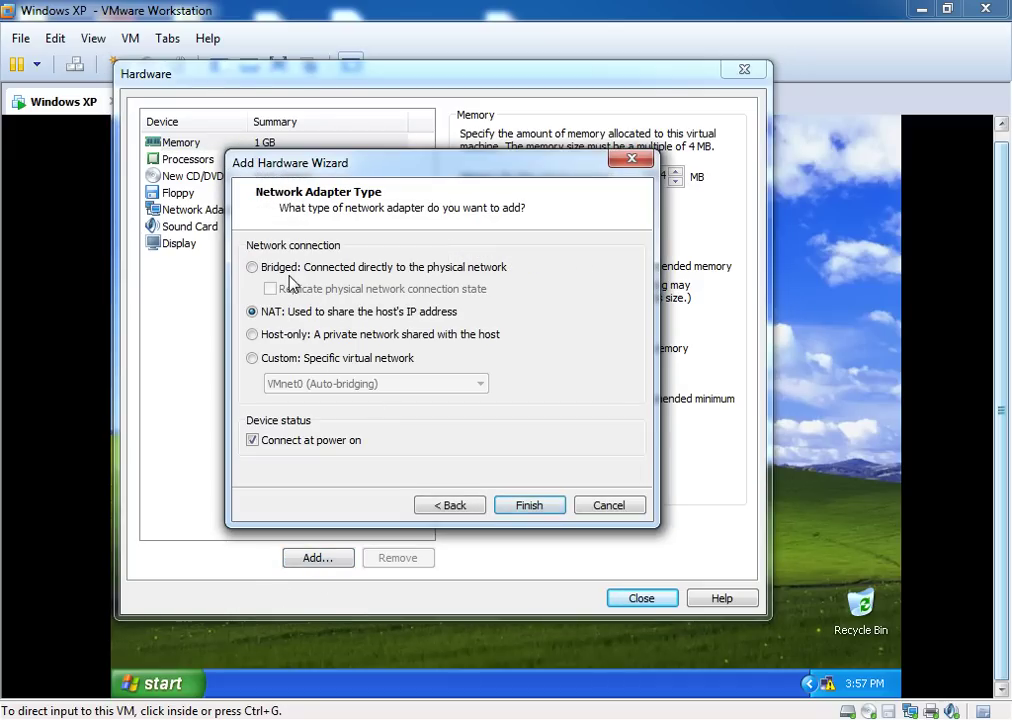
pyautogui.click(253, 267)
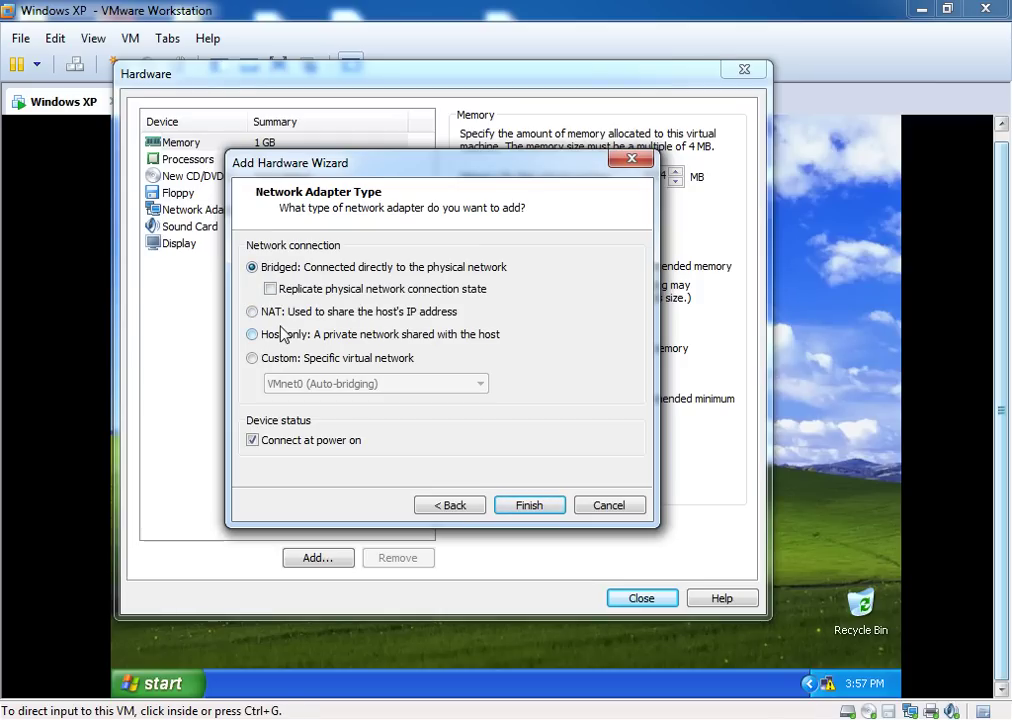
pyautogui.click(524, 512)
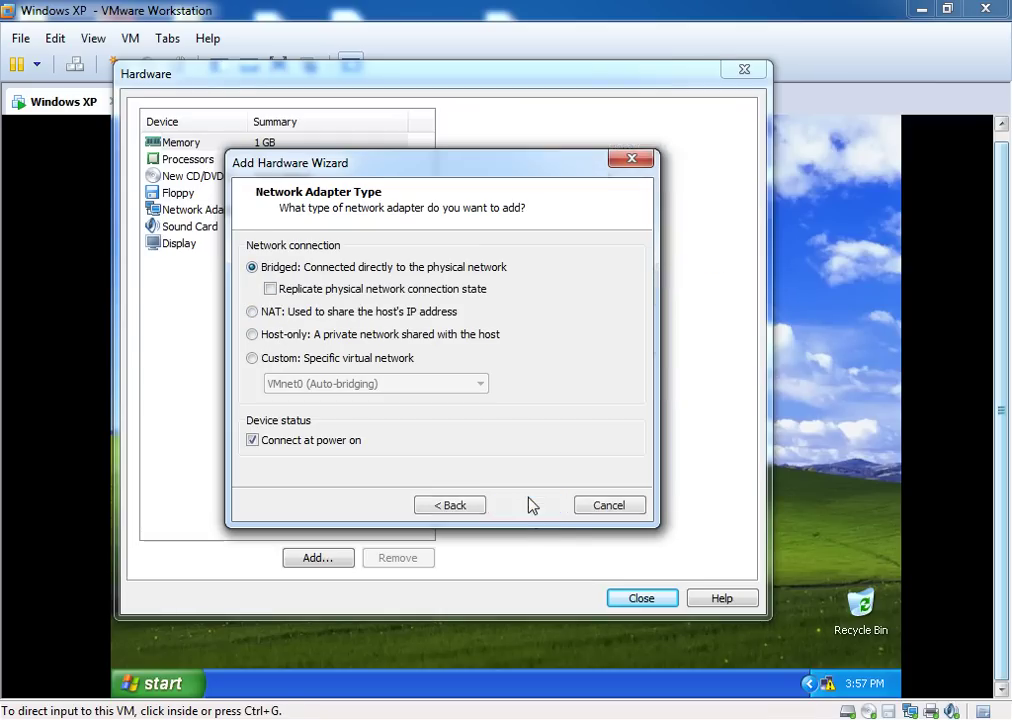
pyautogui.click(184, 177)
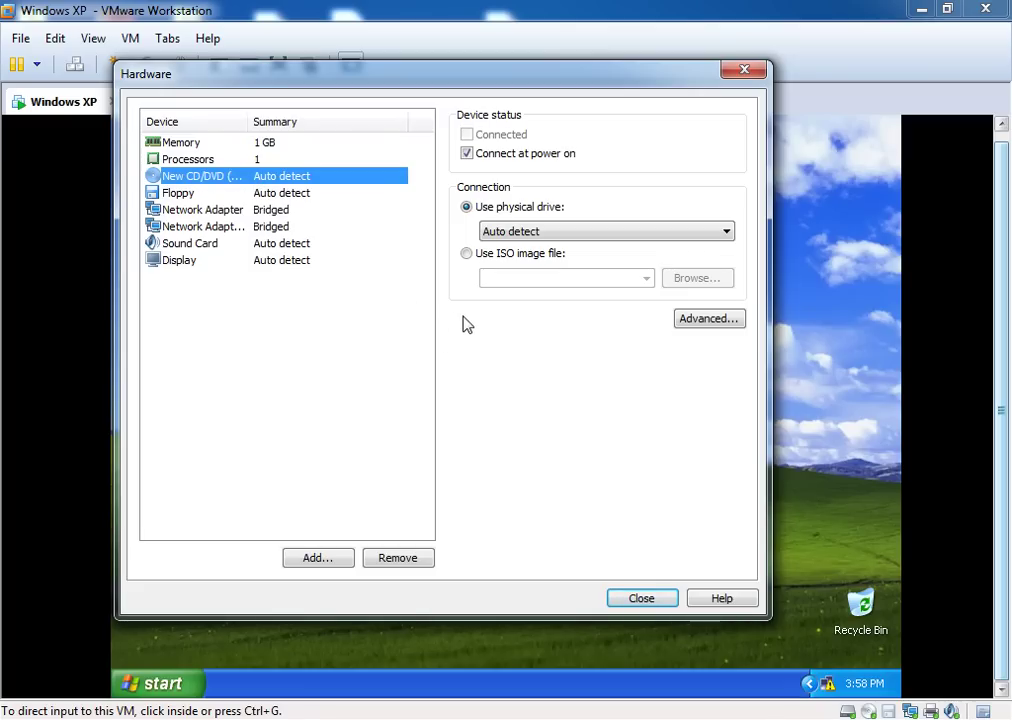
# Set the CD/DVD drive to the ISO E:\ISO COLLECTIONS\Mikrotik\mikrotik-5.20.iso and close hardware settings
pyautogui.click(467, 260)
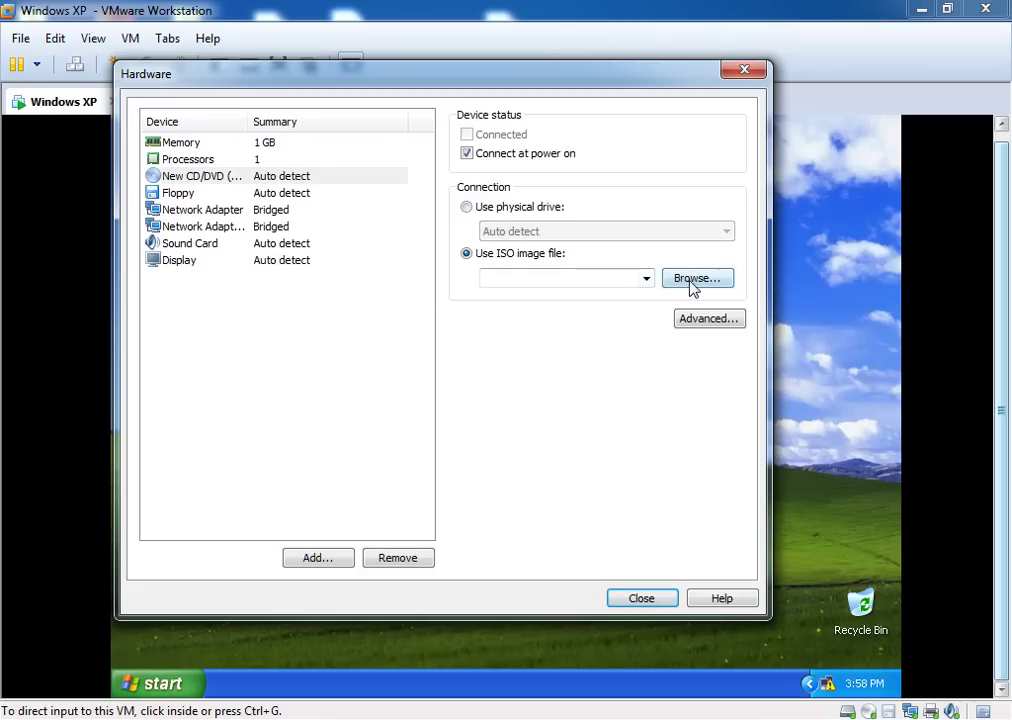
pyautogui.click(692, 283)
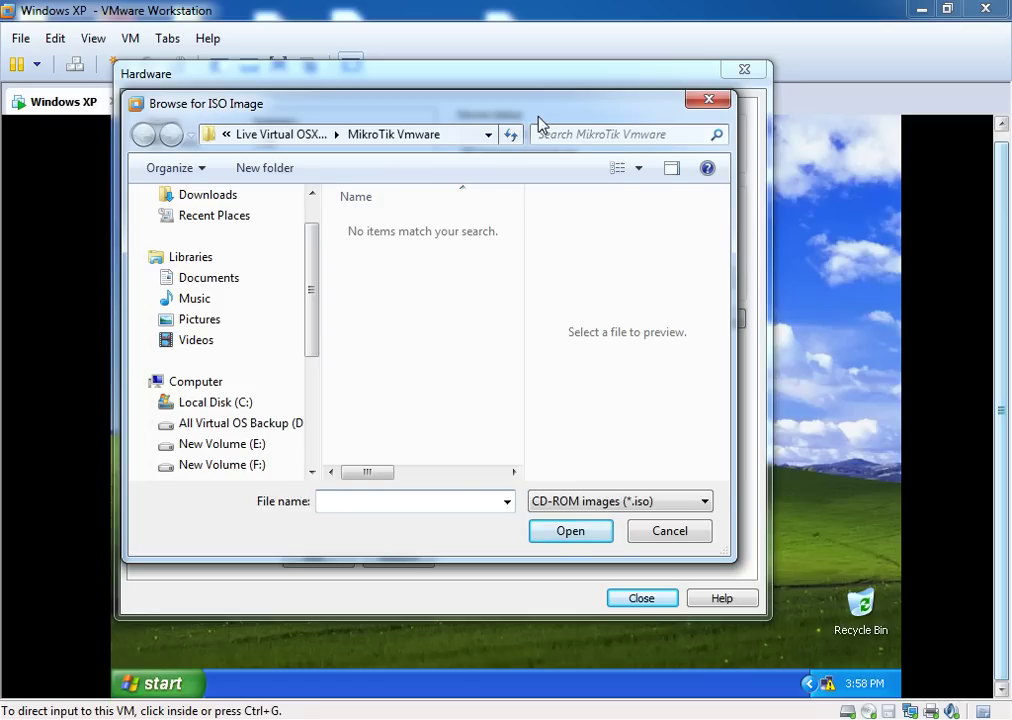
pyautogui.moveTo(538, 118); pyautogui.dragTo(571, 116)
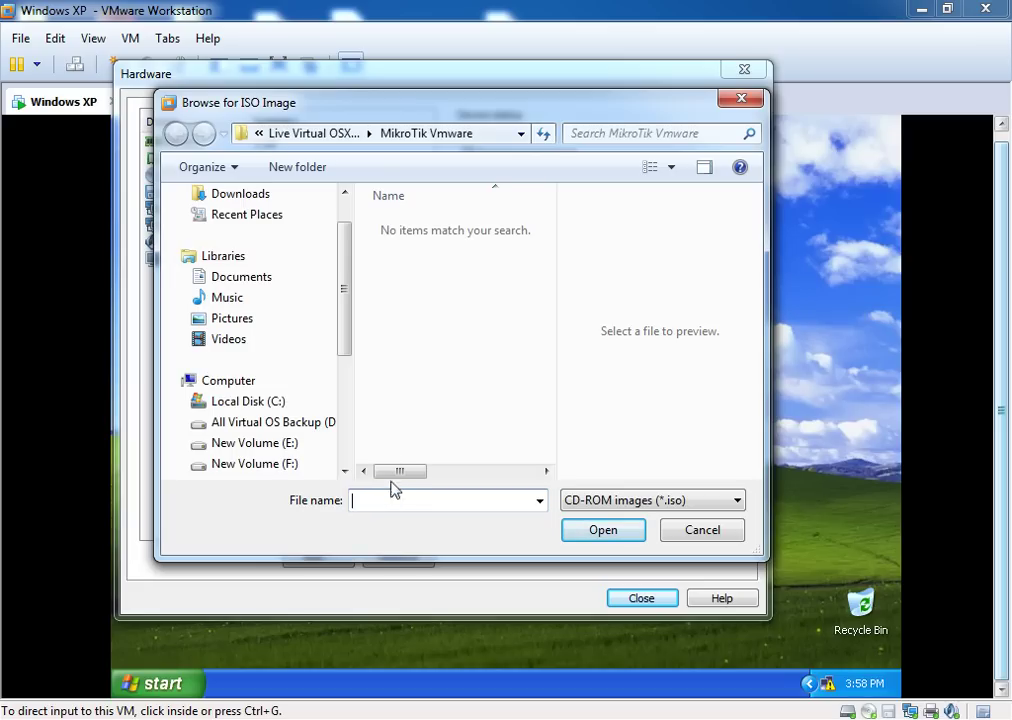
pyautogui.moveTo(348, 332)
pyautogui.mouseDown()
pyautogui.moveTo(350, 366)
pyautogui.moveTo(349, 357)
pyautogui.mouseUp()
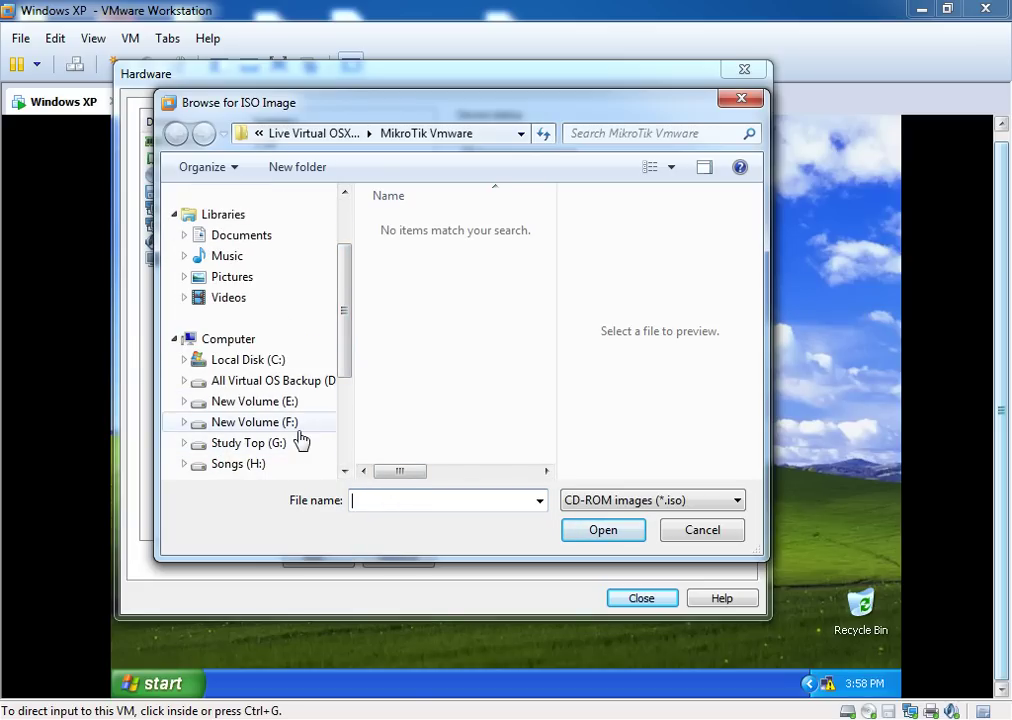
pyautogui.click(290, 405)
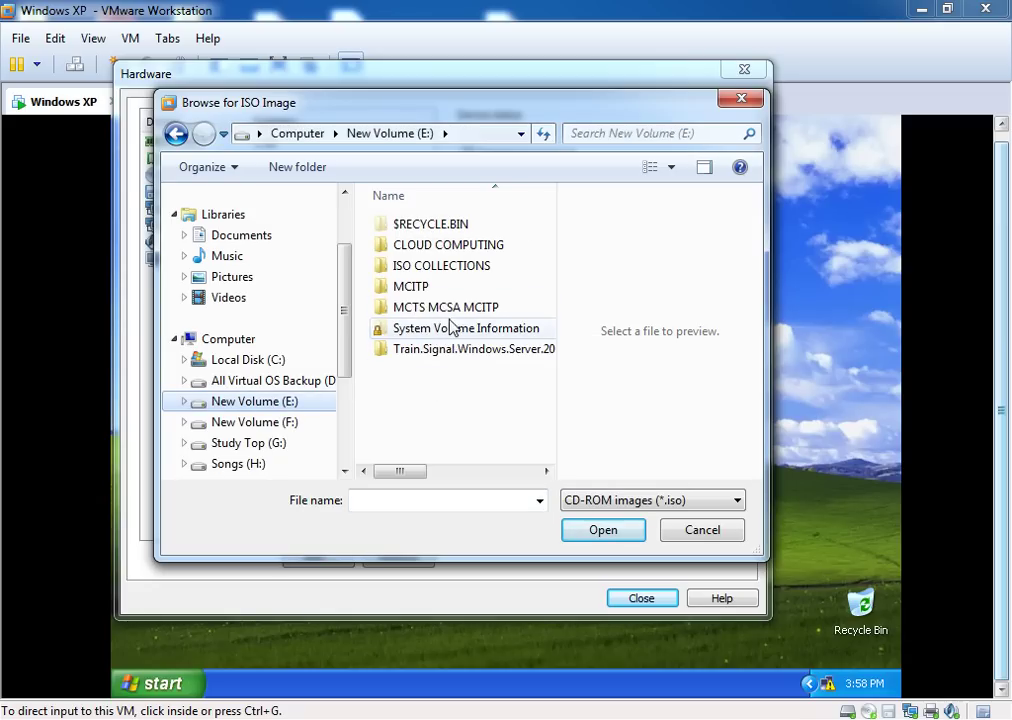
pyautogui.click(450, 268)
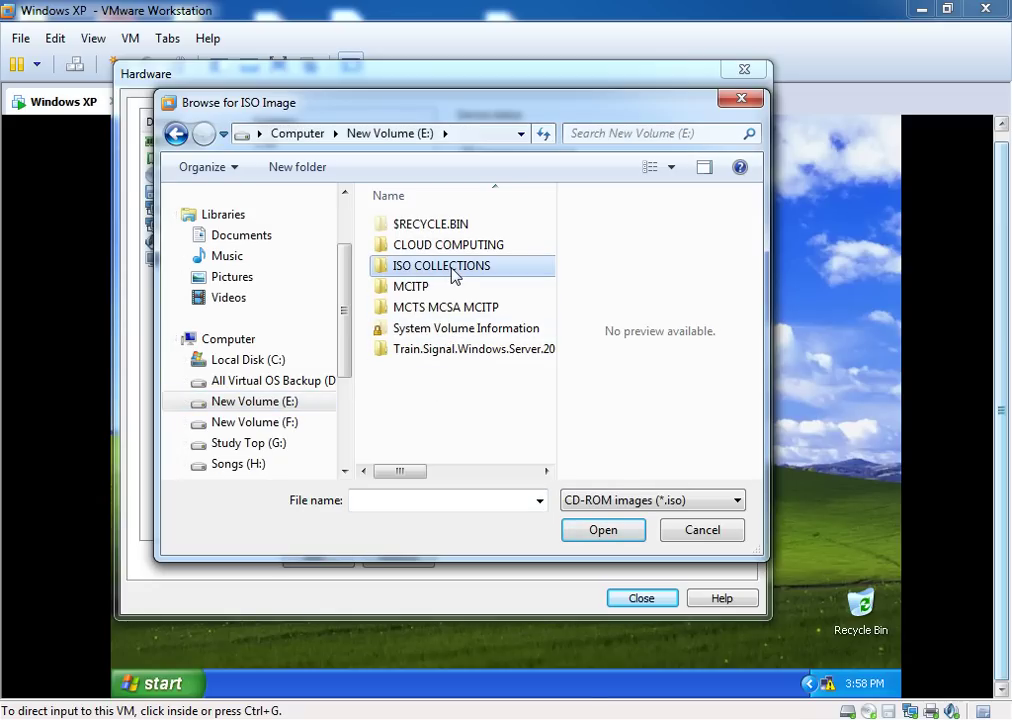
pyautogui.doubleClick(452, 270)
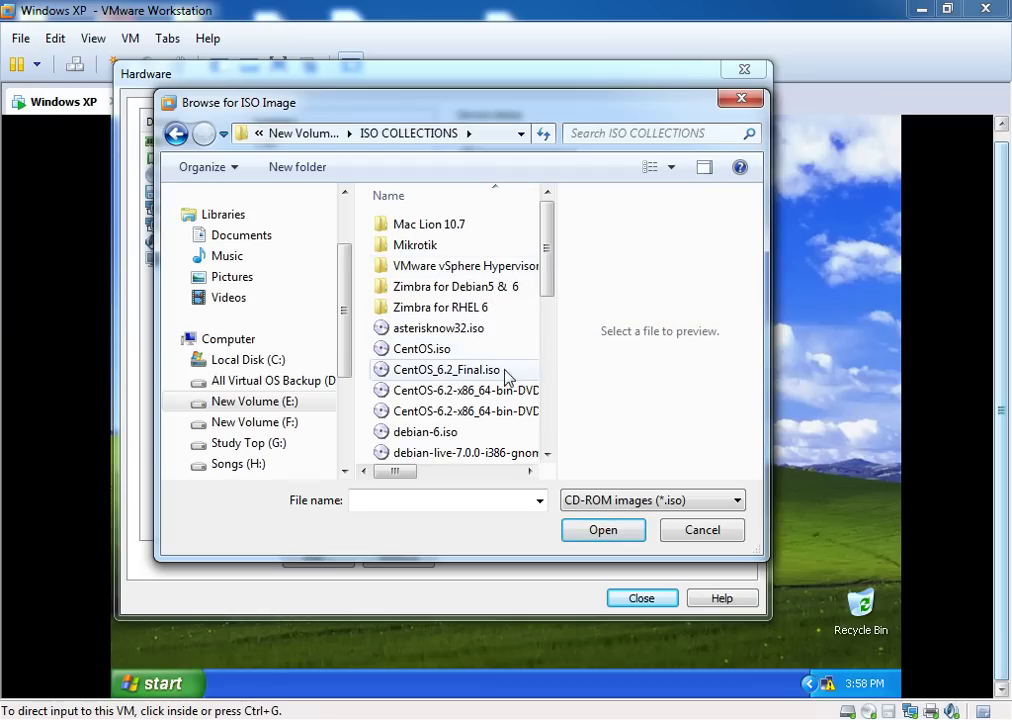
pyautogui.click(428, 250)
pyautogui.doubleClick(428, 250)
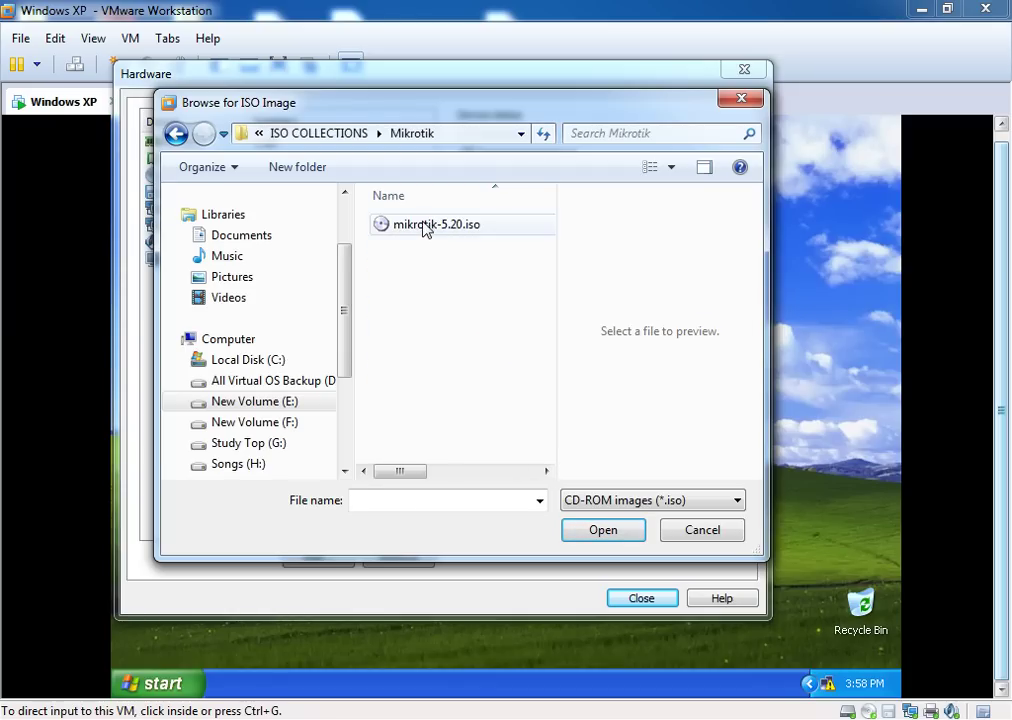
pyautogui.click(427, 228)
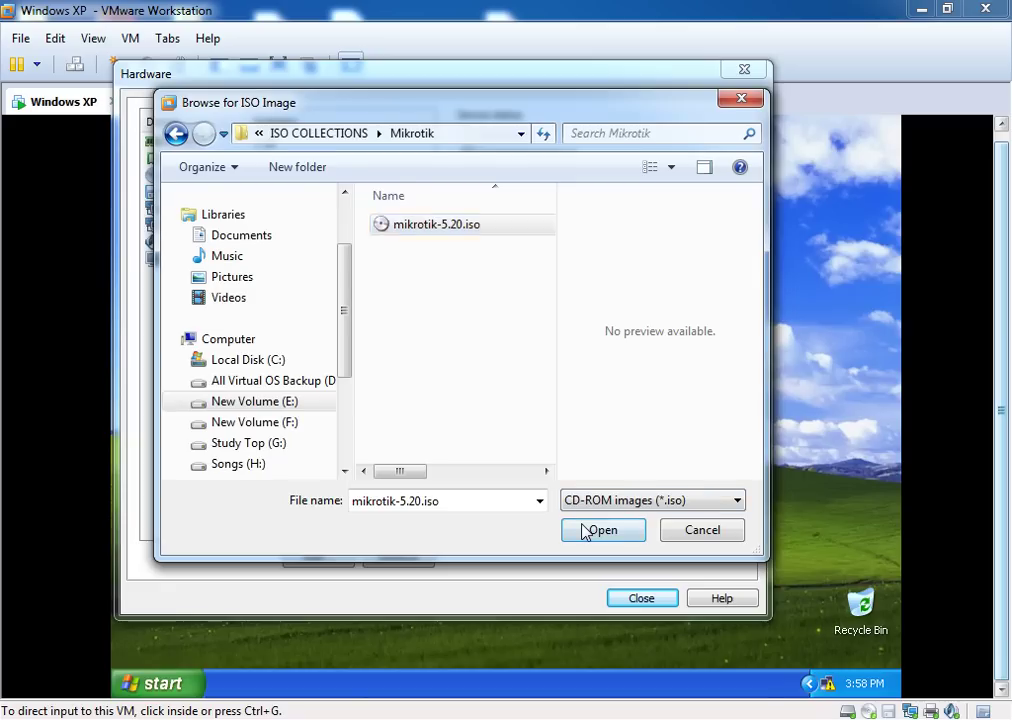
pyautogui.click(600, 530)
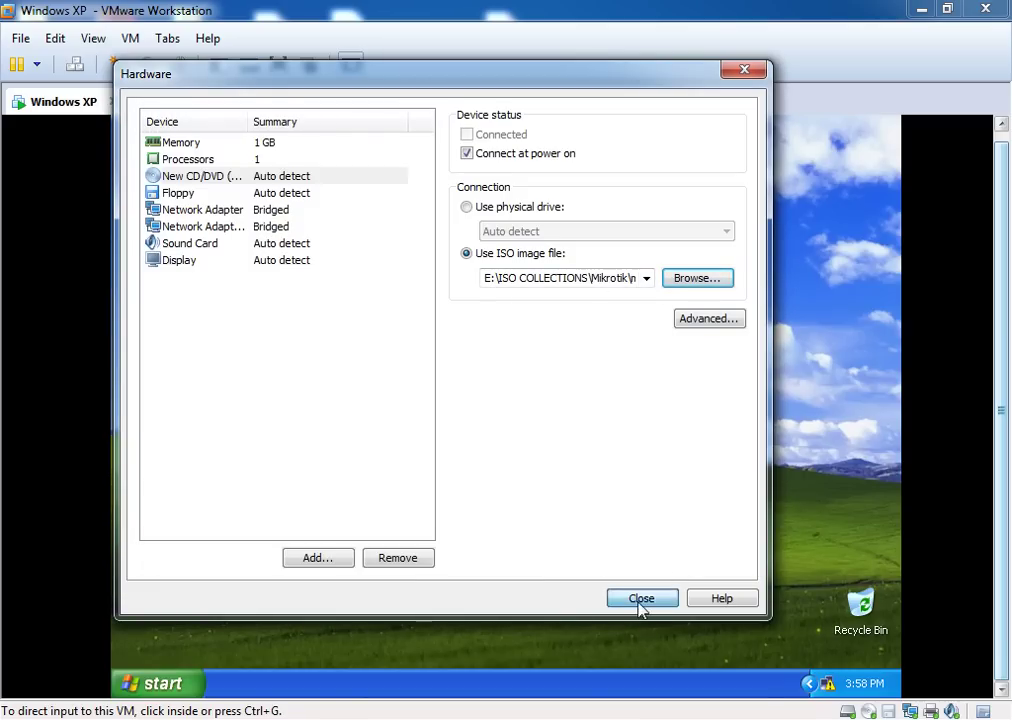
pyautogui.click(641, 600)
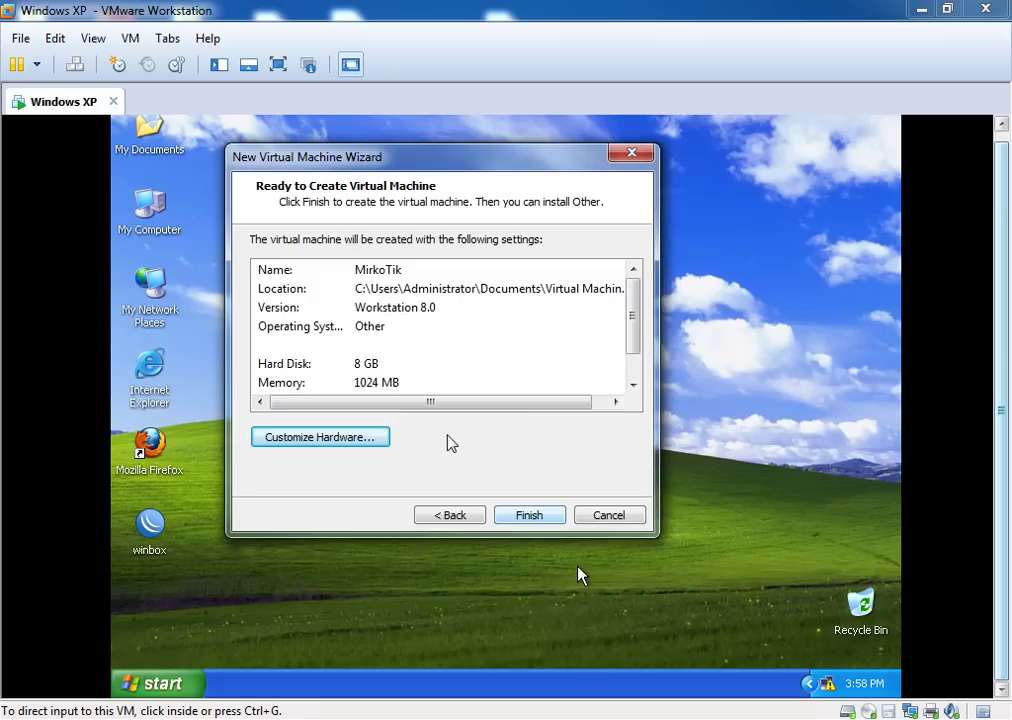
# Finish creating the MirkoTik machine and power it on
pyautogui.click(528, 515)
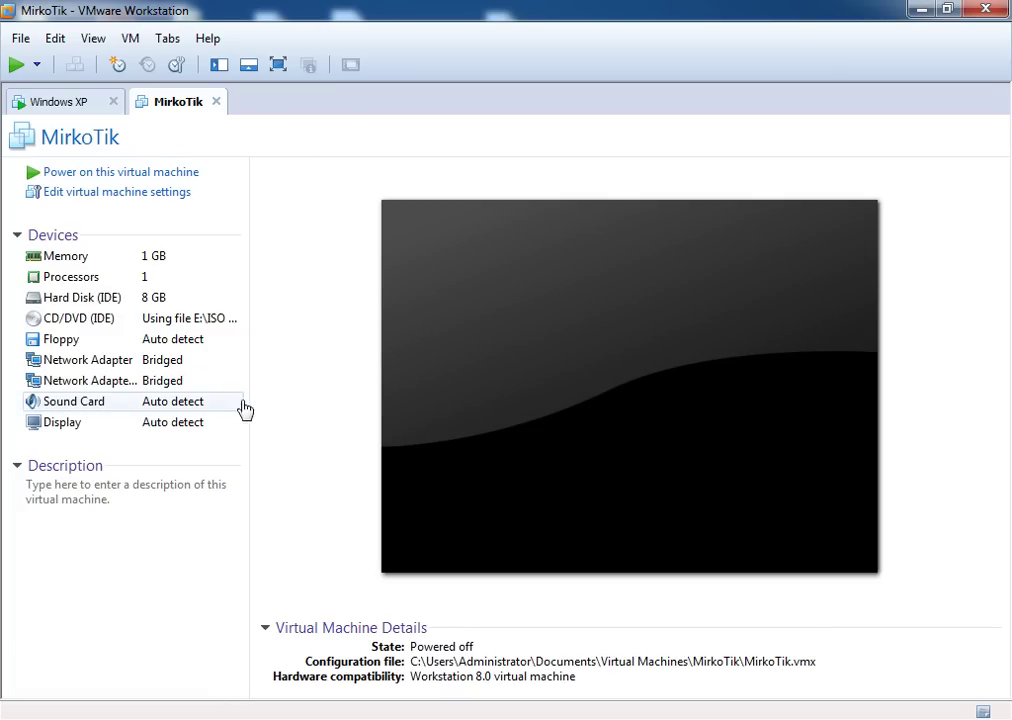
pyautogui.click(17, 66)
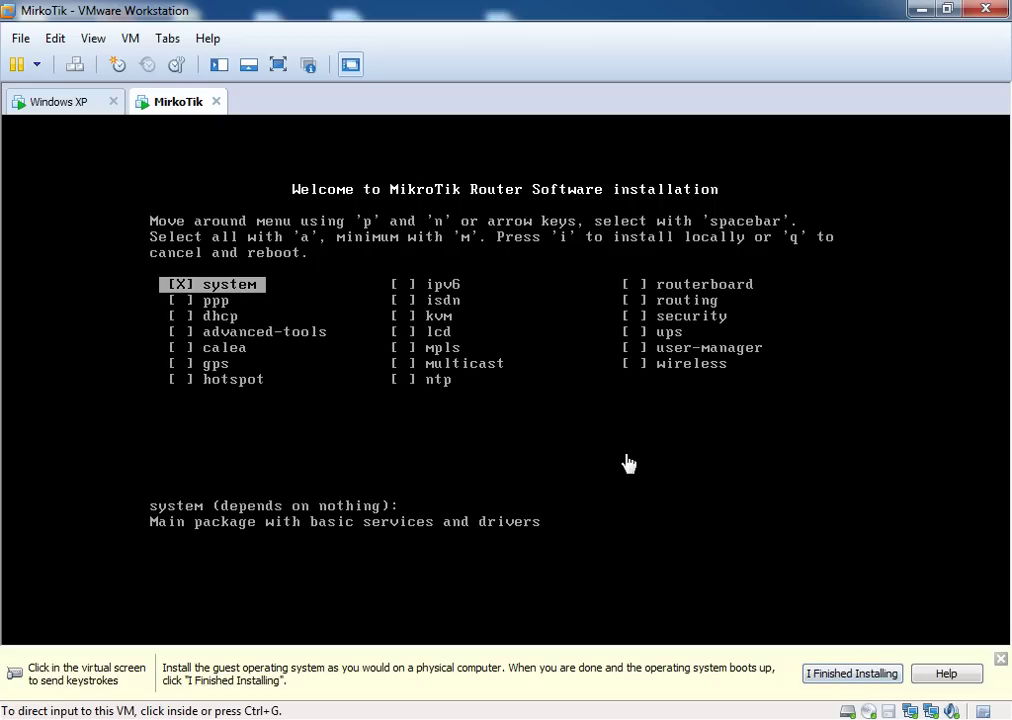
# Select all installer packages with 'a' and start the local install with 'i'
pyautogui.click(830, 676)
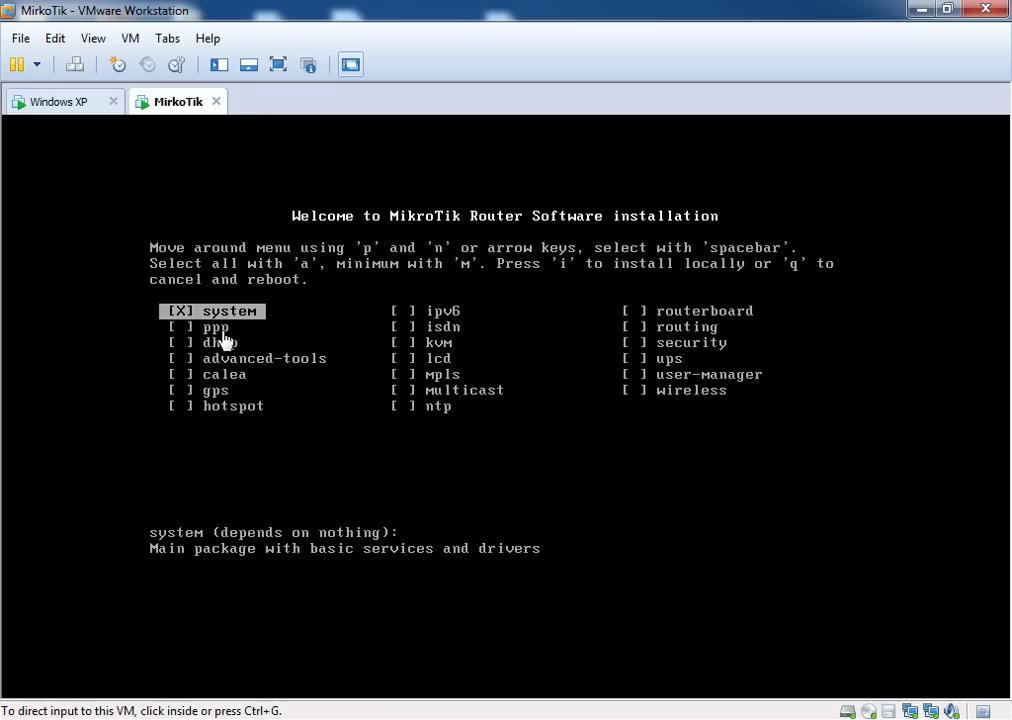
pyautogui.click(380, 422)
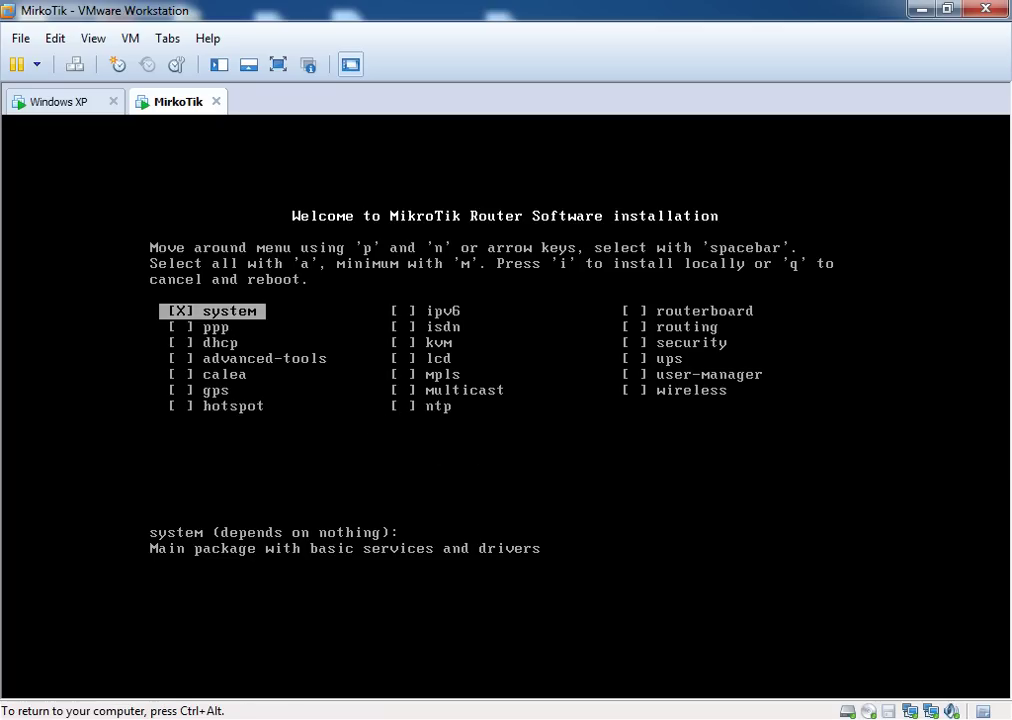
pyautogui.press('a')
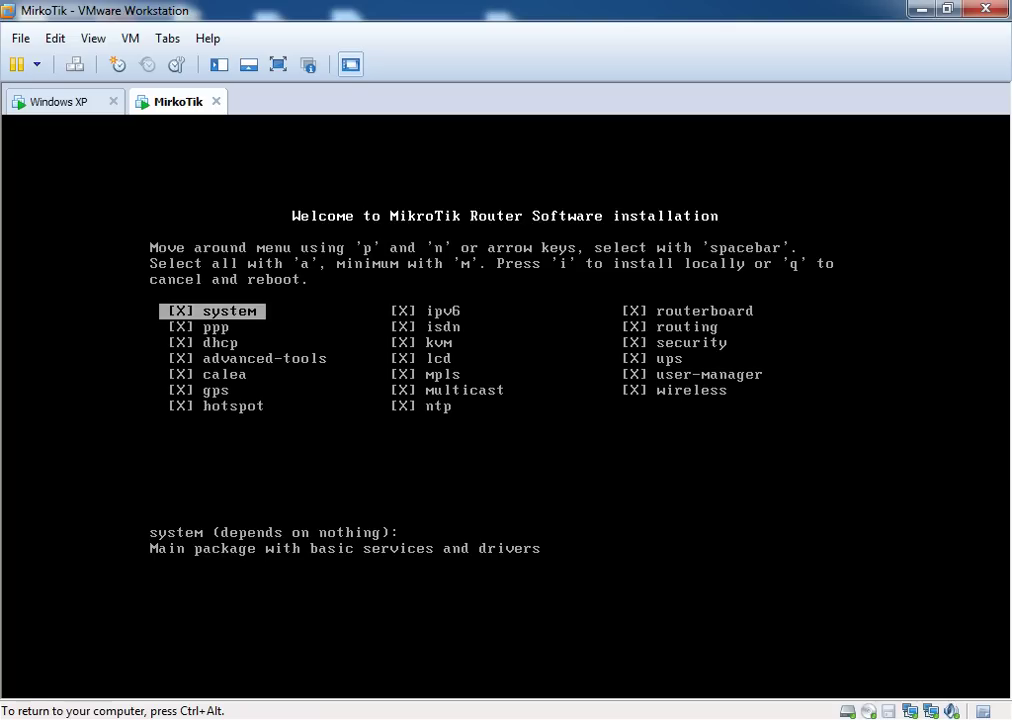
pyautogui.hotkey('ctrl', 'alt')
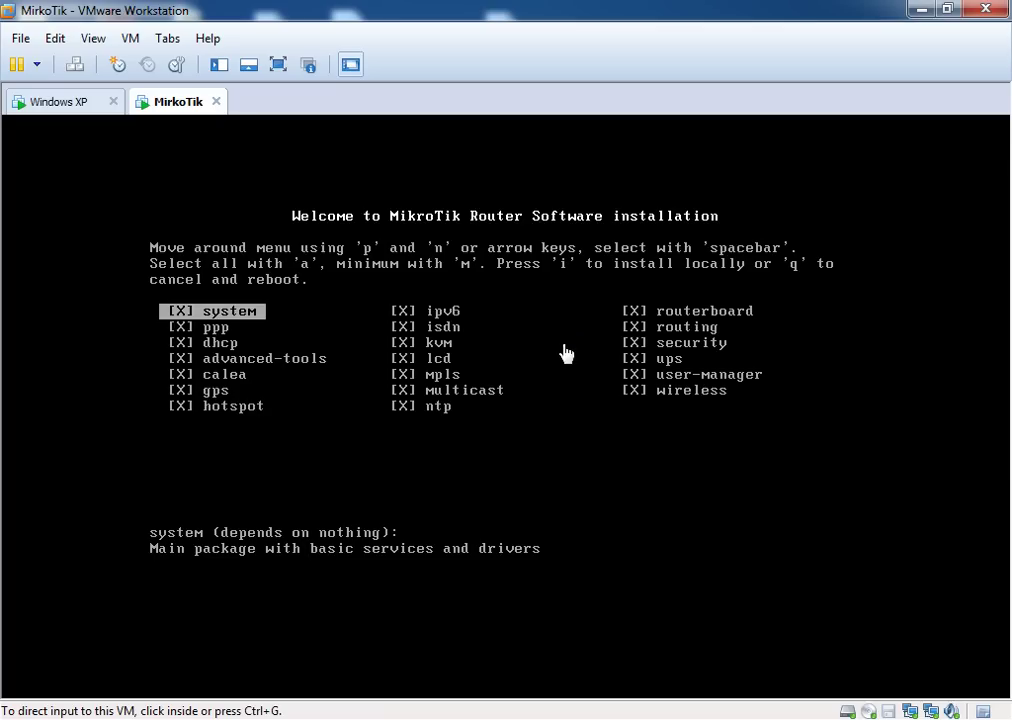
pyautogui.click(630, 412)
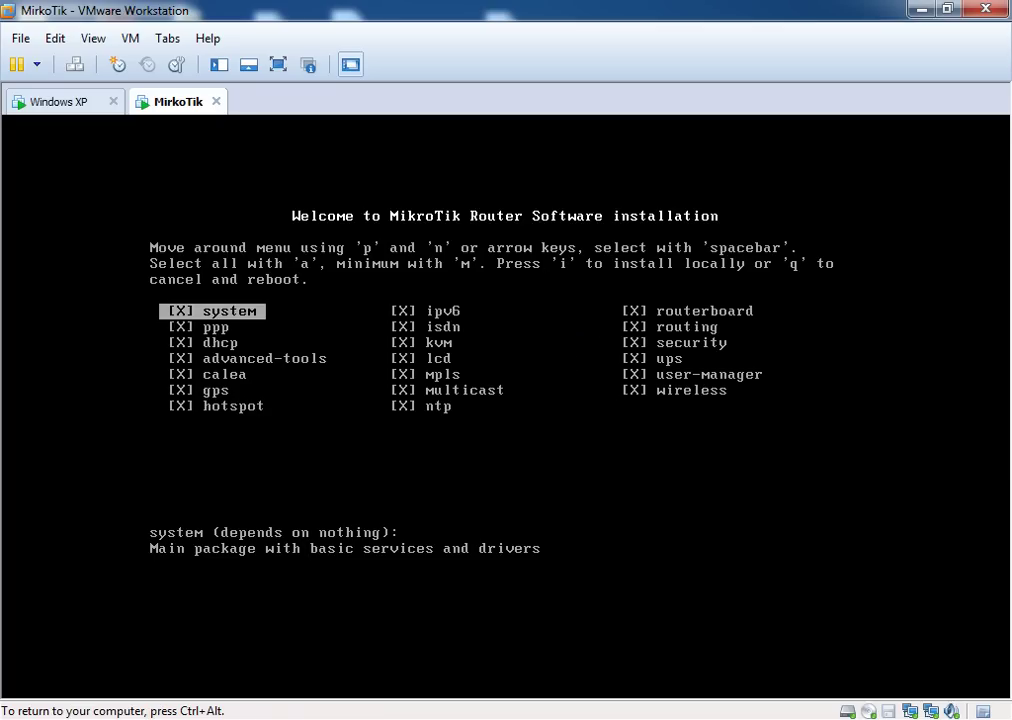
pyautogui.press('i')
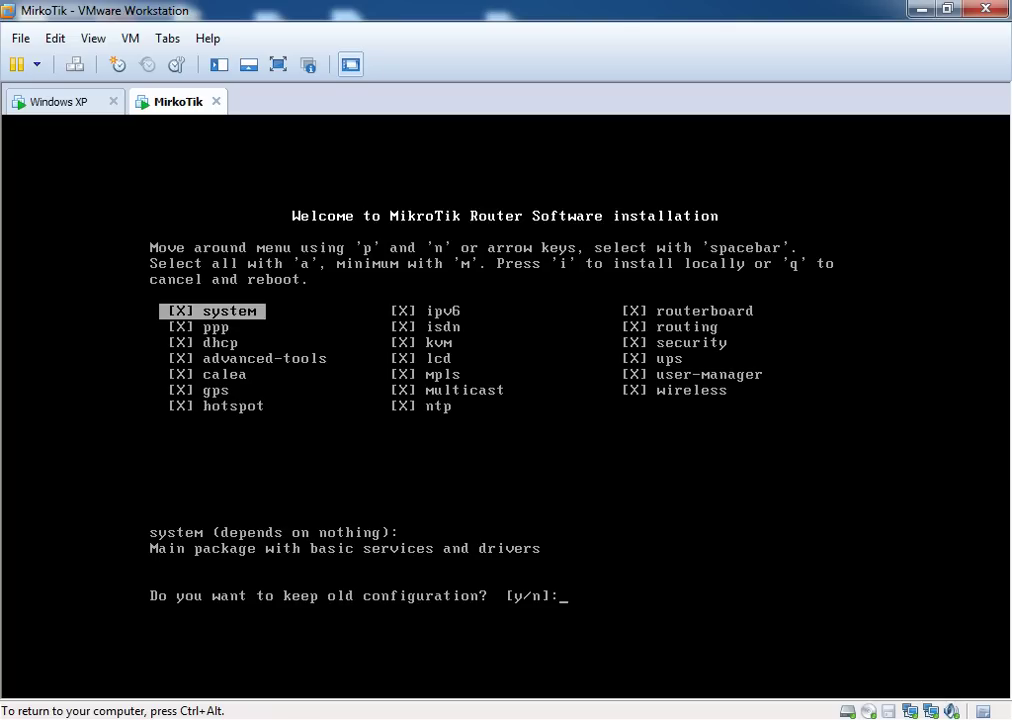
# Answer 'n' to keeping the old configuration and 'y' to erase the disk, then reboot
pyautogui.write('n')
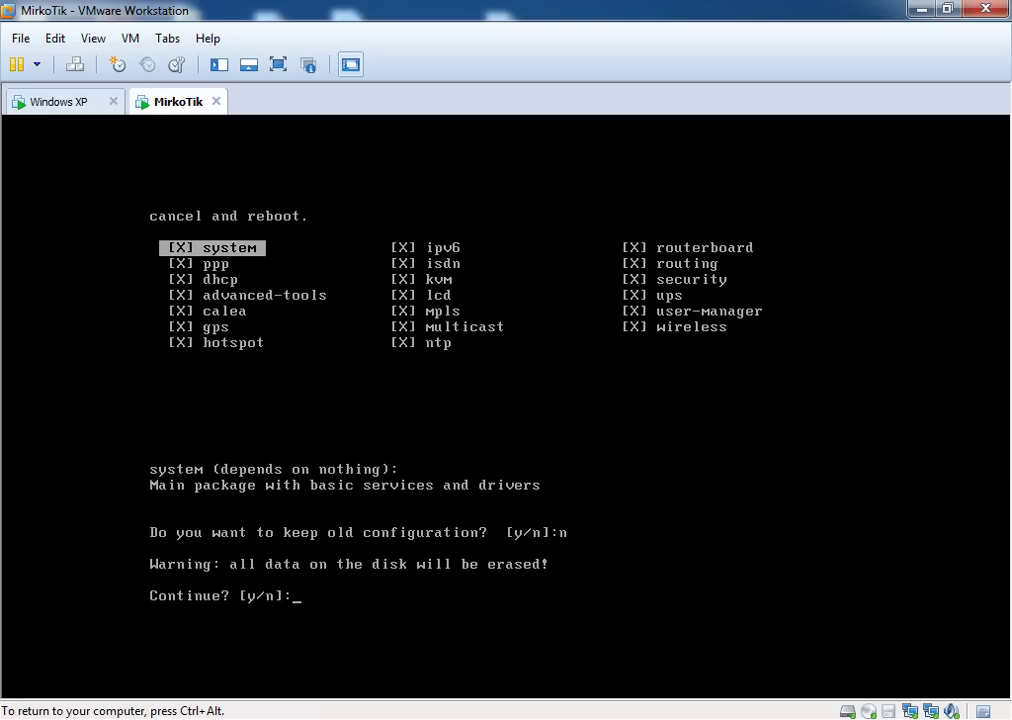
pyautogui.write('y')
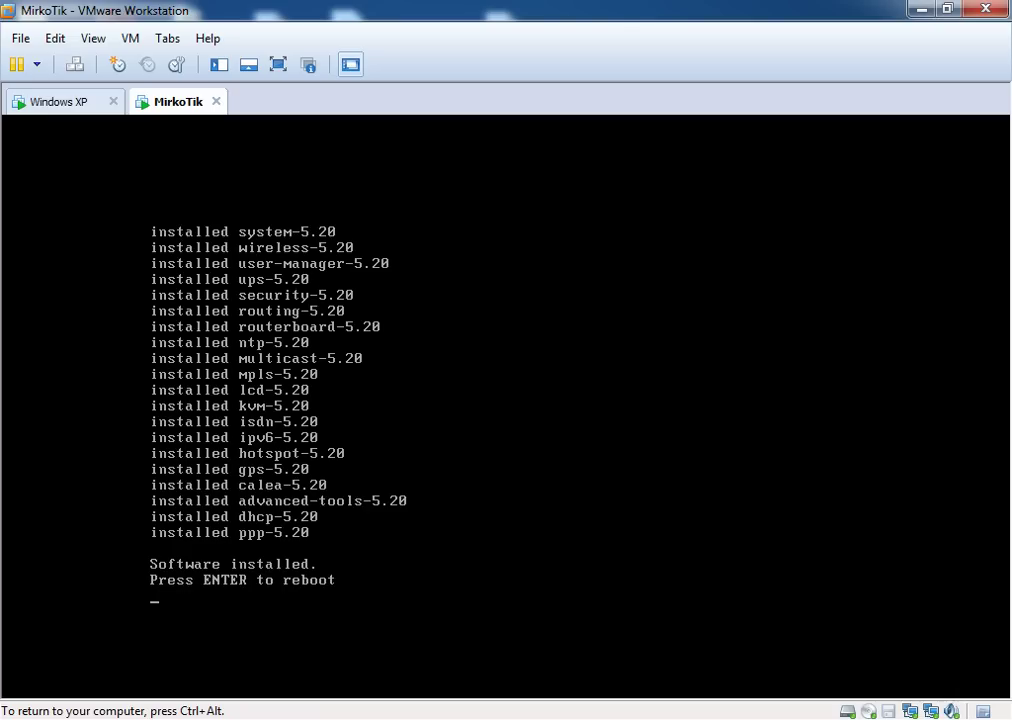
pyautogui.press('Return')
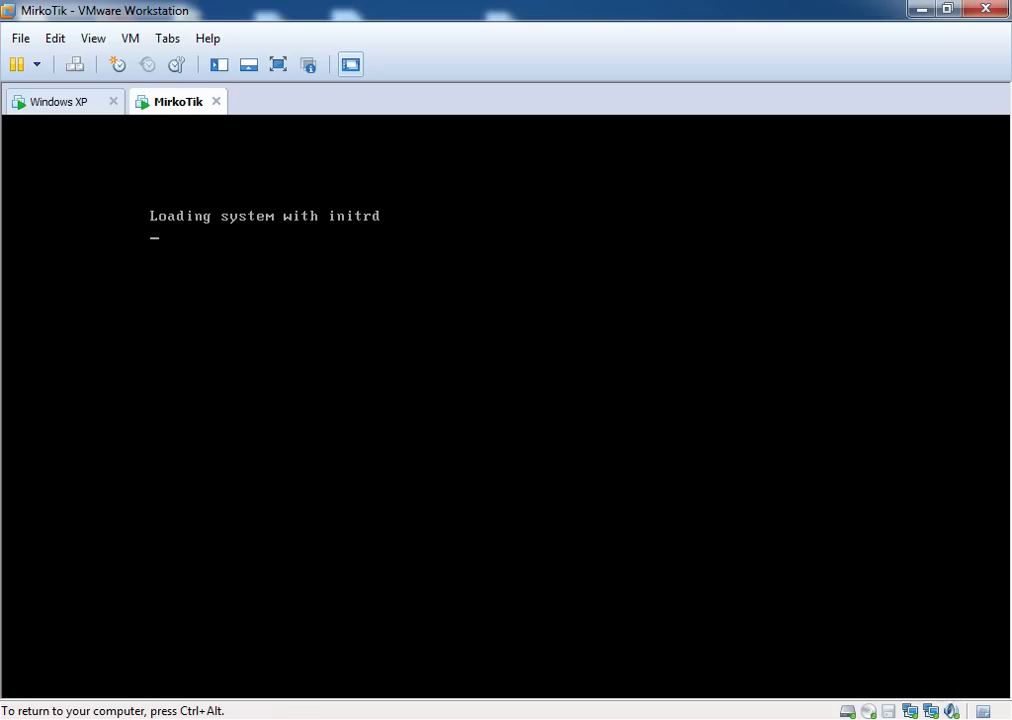
# Switch the MirkoTik CD/DVD drive back to the physical drive and decline the disk check with N
pyautogui.hotkey('ctrl', 'alt')
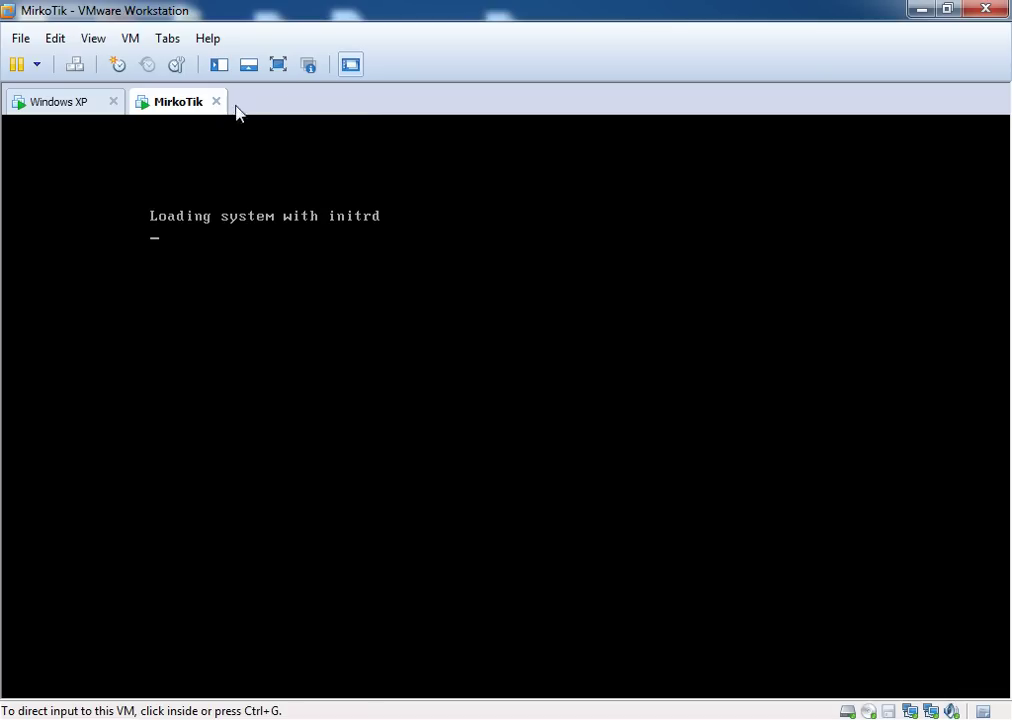
pyautogui.rightClick(180, 103)
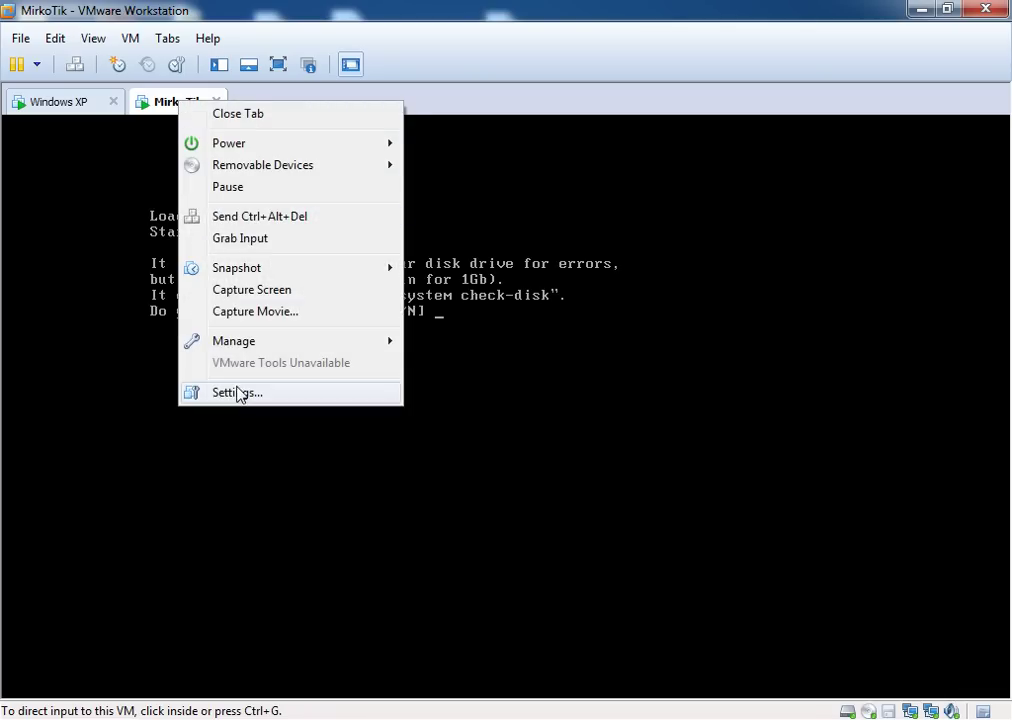
pyautogui.click(238, 393)
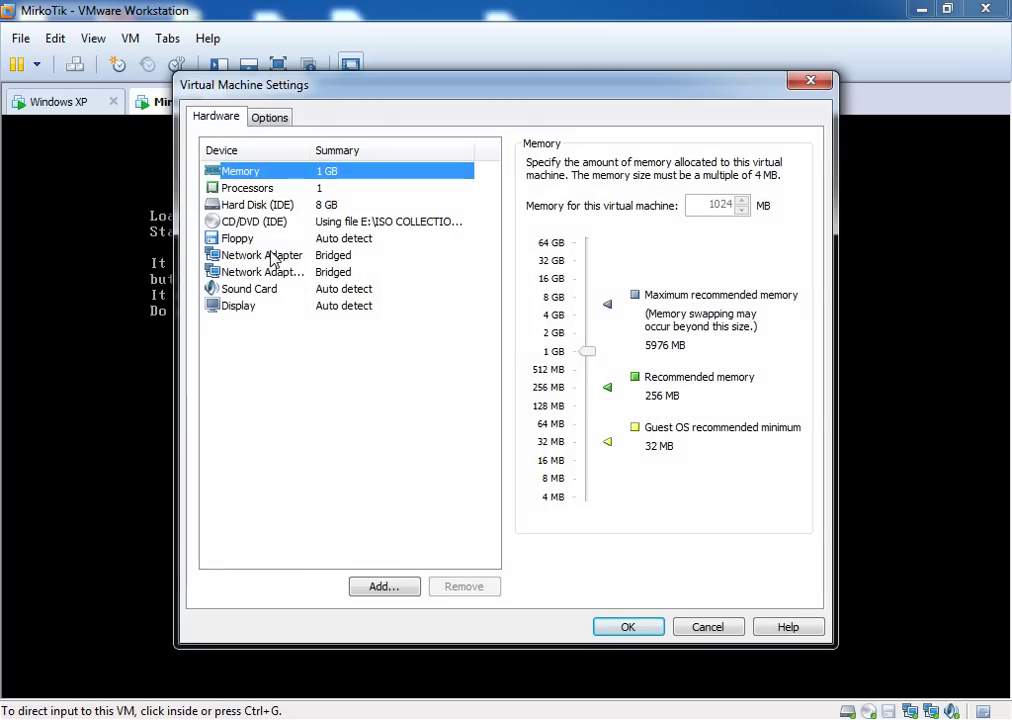
pyautogui.click(250, 222)
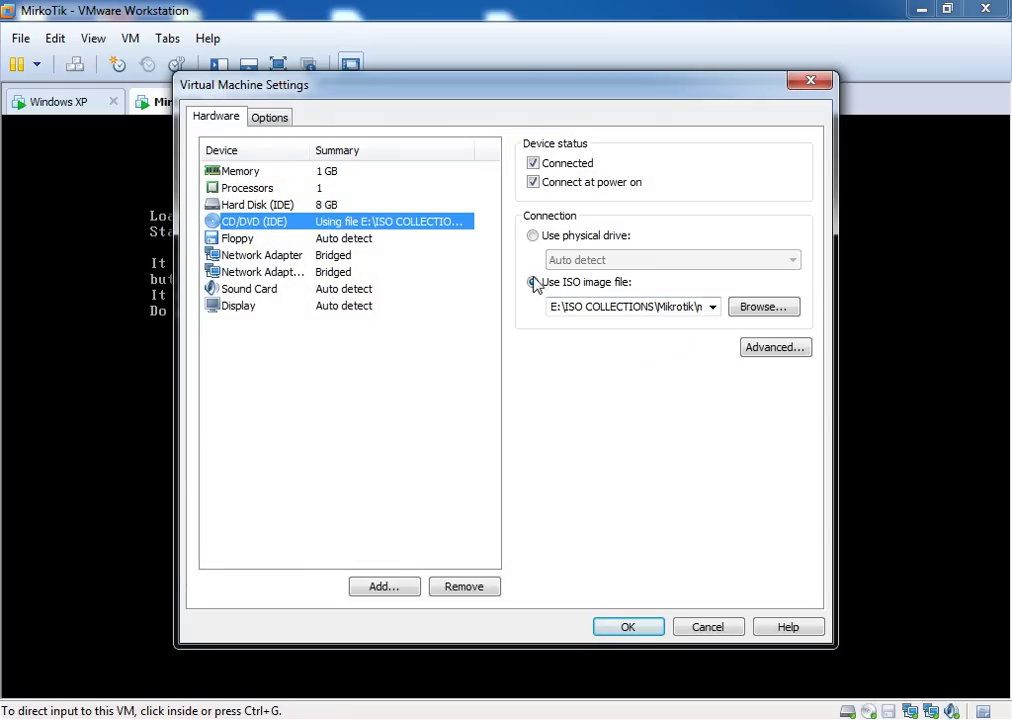
pyautogui.click(534, 237)
pyautogui.click(645, 633)
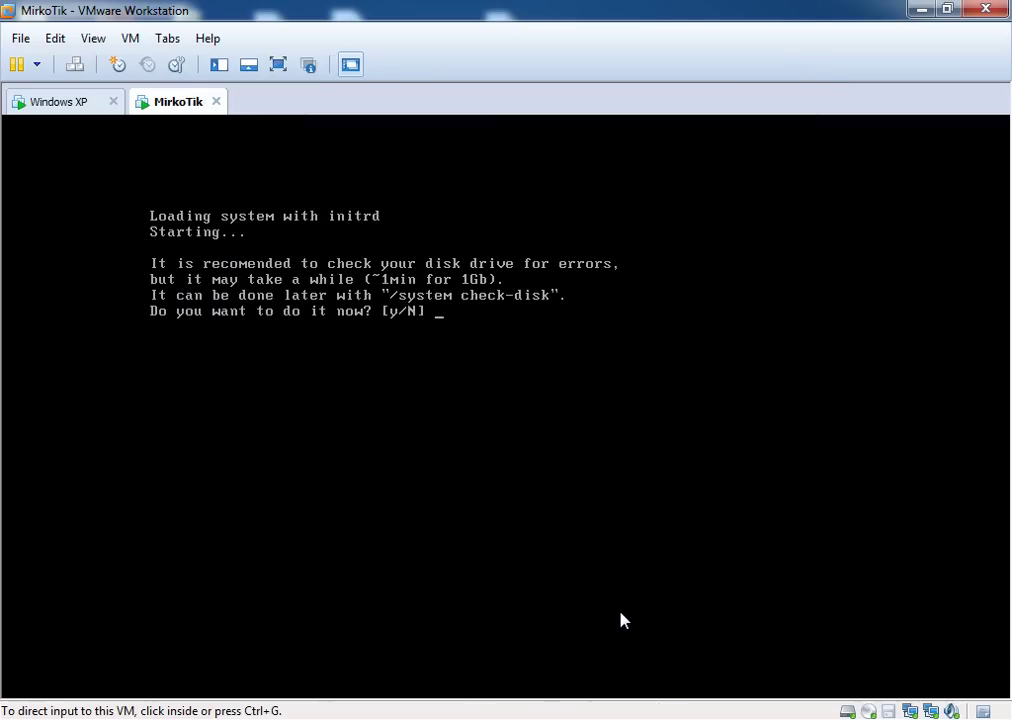
pyautogui.write('N')
pyautogui.press('Return')
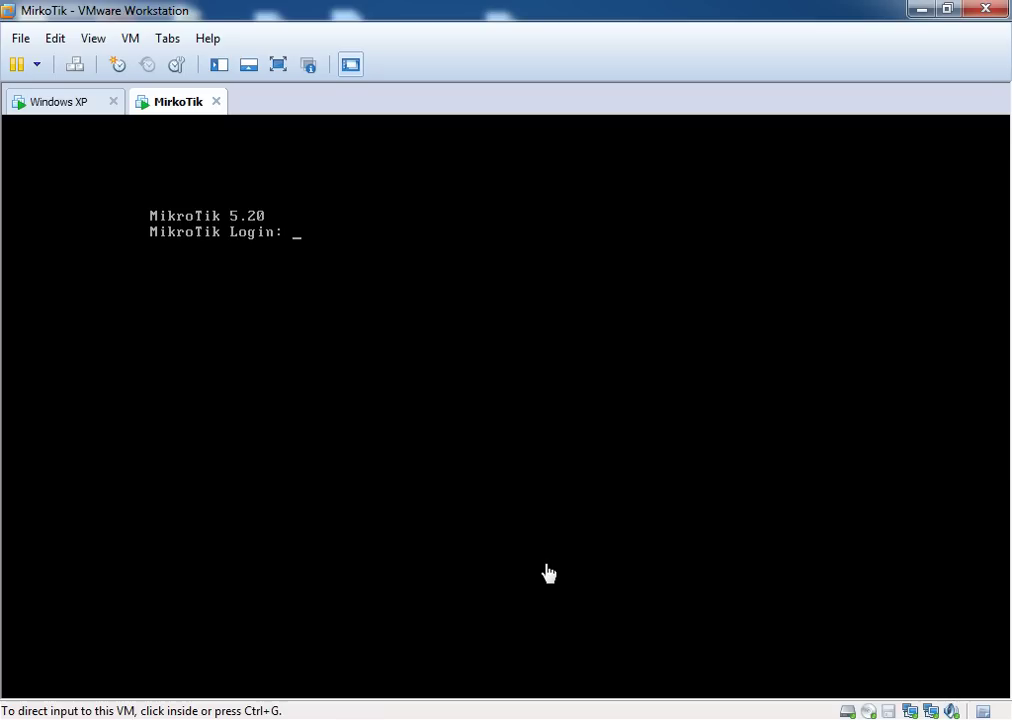
# Log in as admin with an empty password and continue past the no-software-key notice
pyautogui.click(594, 564)
pyautogui.write('admin')
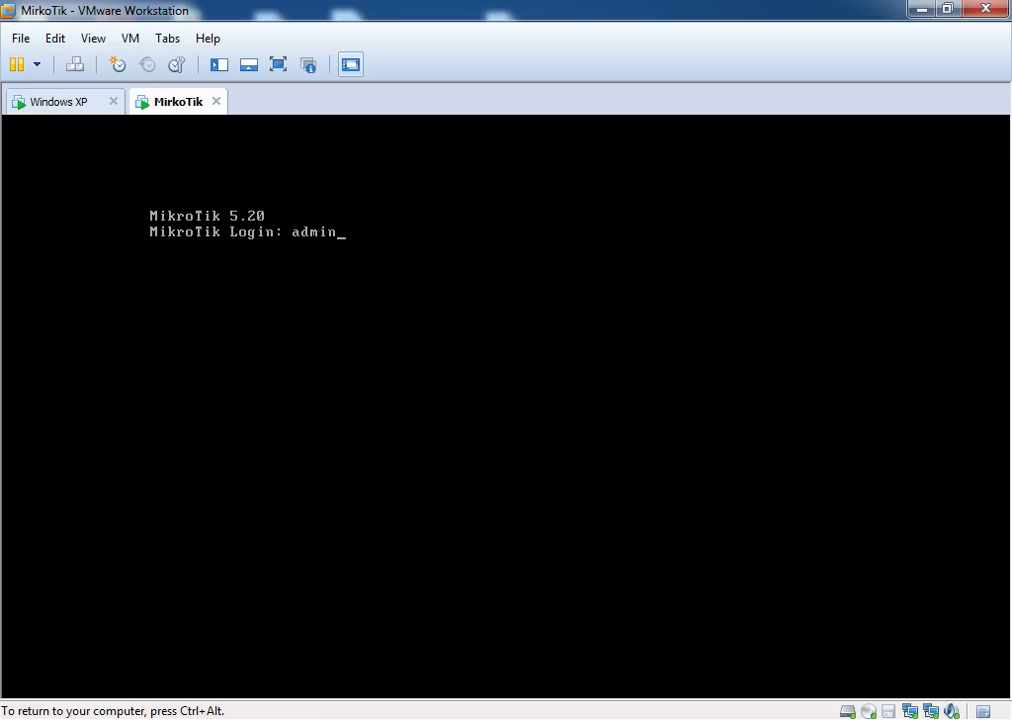
pyautogui.press('Return')
pyautogui.press('Return')
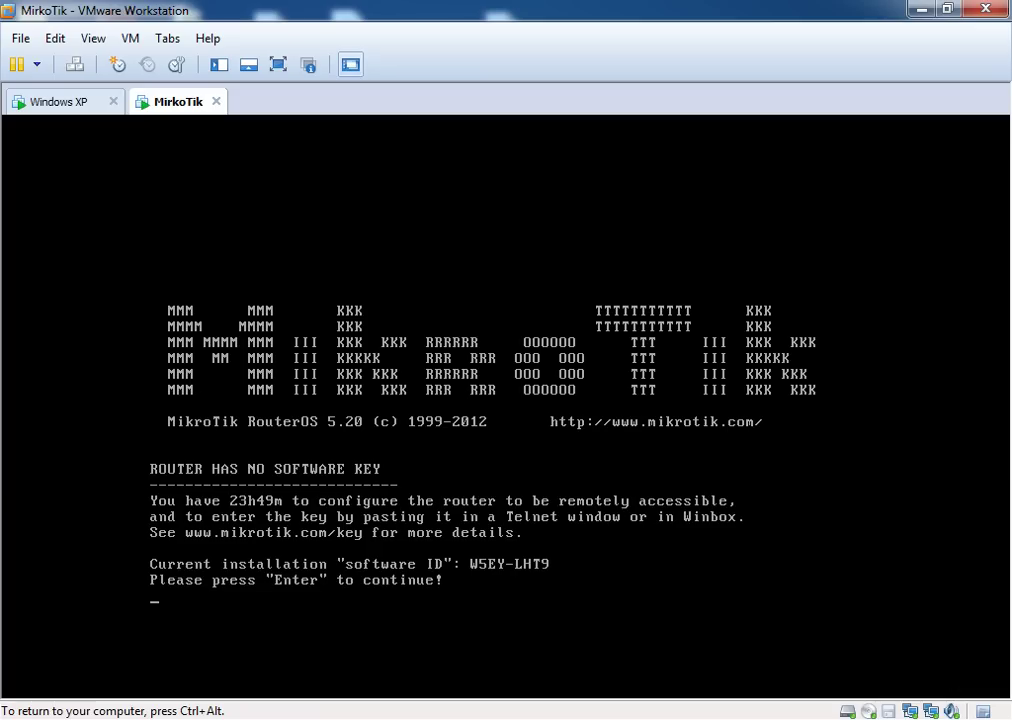
pyautogui.hotkey('ctrl', 'alt')
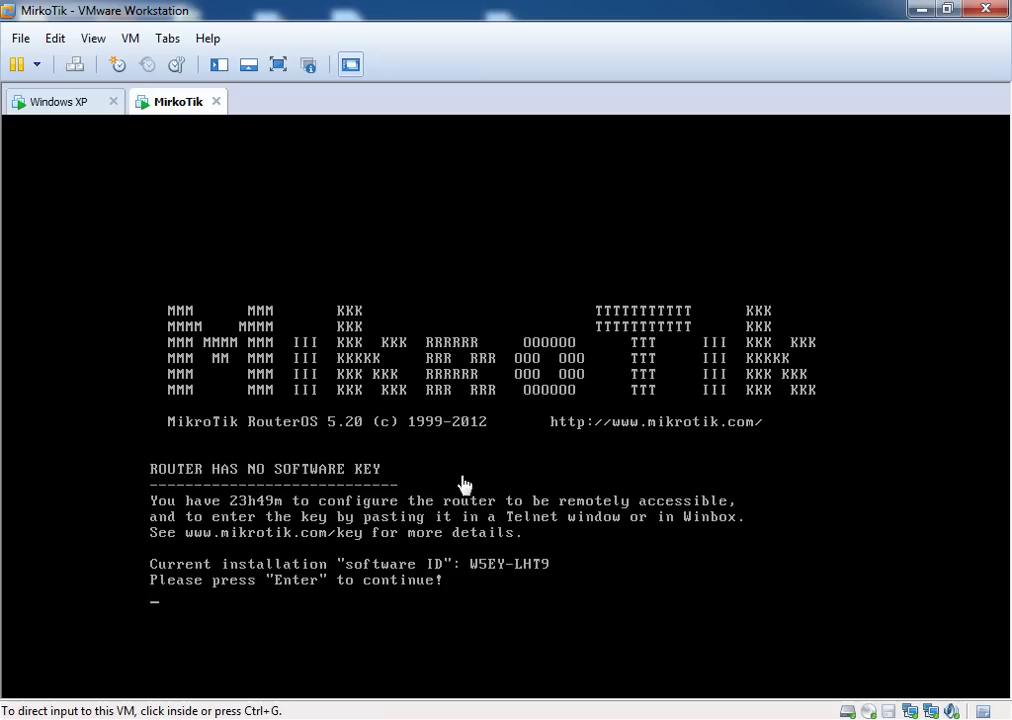
pyautogui.click(418, 487)
pyautogui.press('Return')
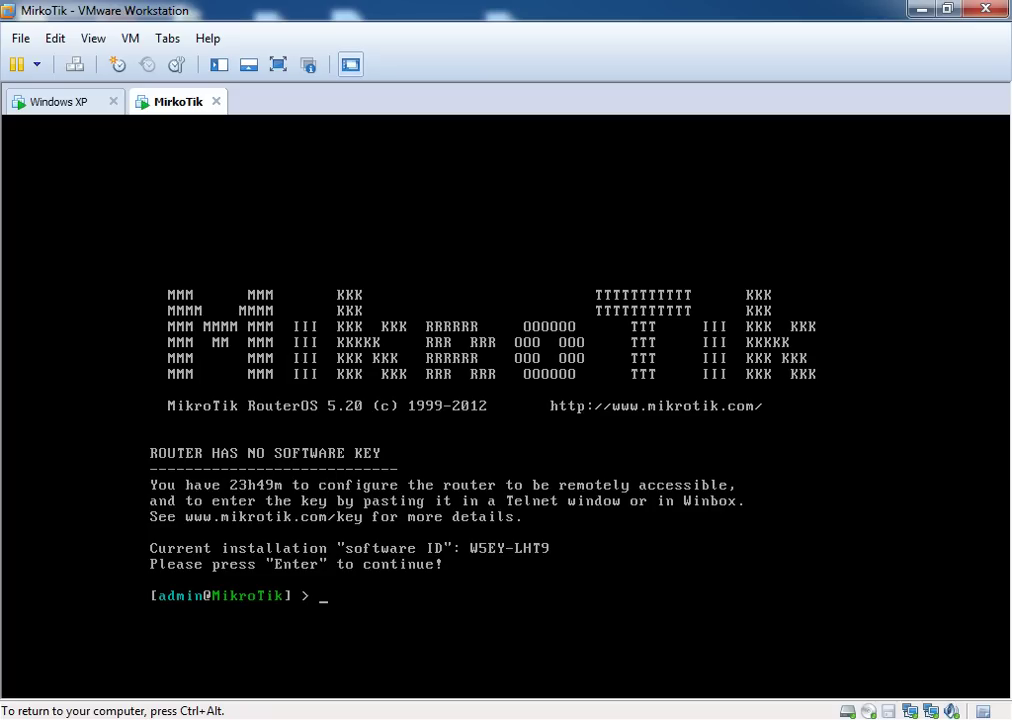
pyautogui.hotkey('ctrl', 'alt')
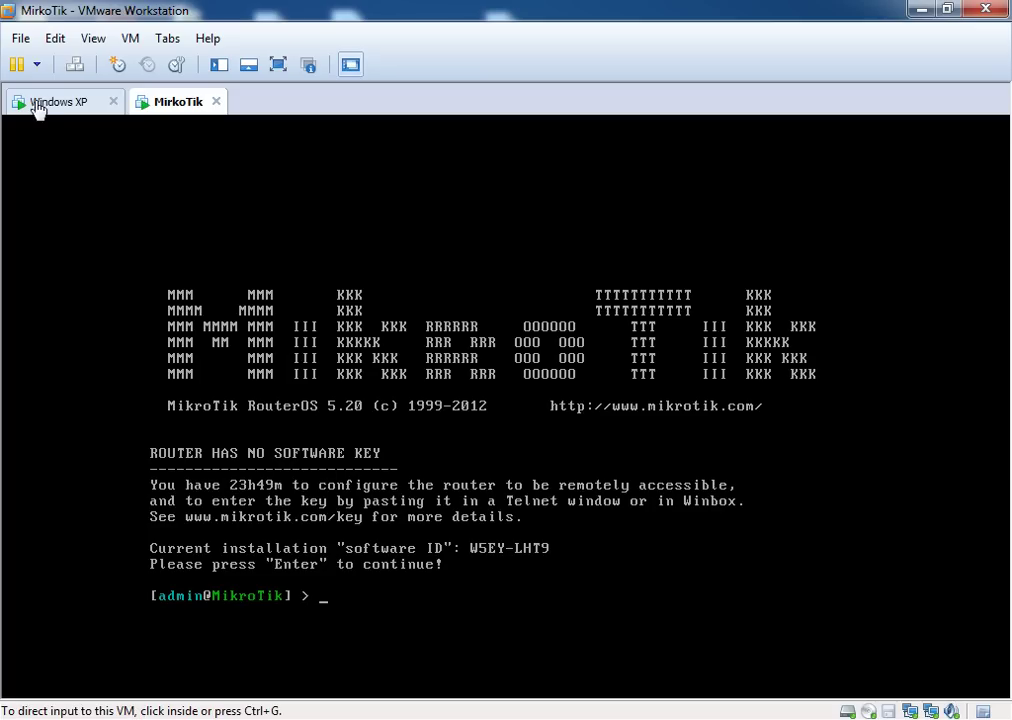
# Switch to the Windows XP virtual machine and refresh its desktop
pyautogui.click(36, 102)
pyautogui.rightClick(346, 281)
pyautogui.click(377, 312)
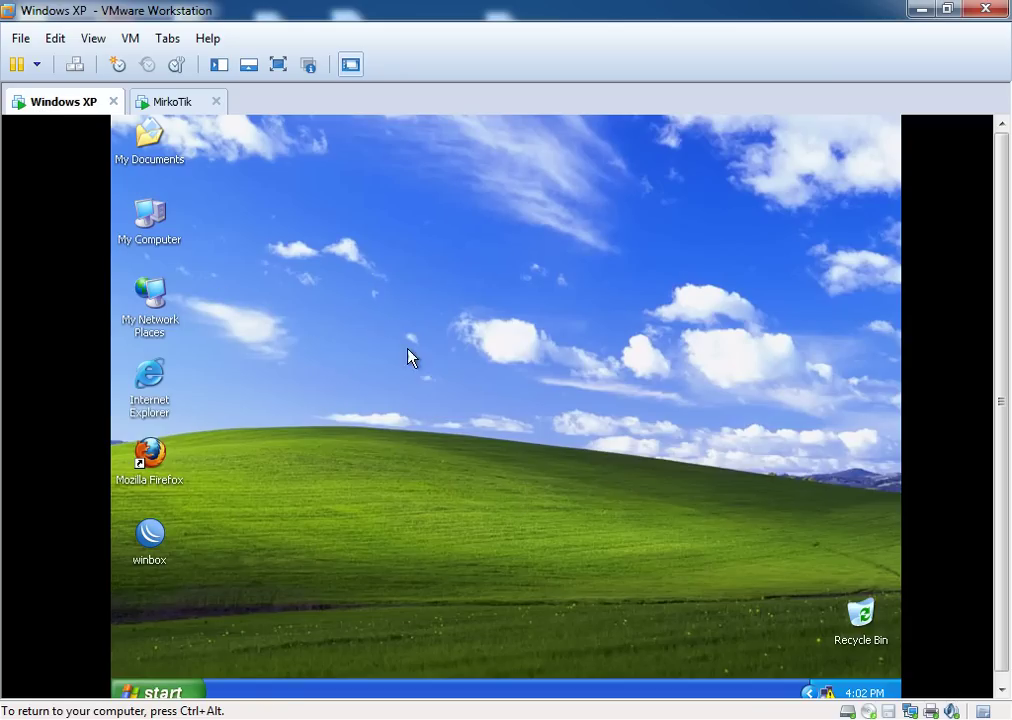
pyautogui.moveTo(996, 427); pyautogui.dragTo(996, 443)
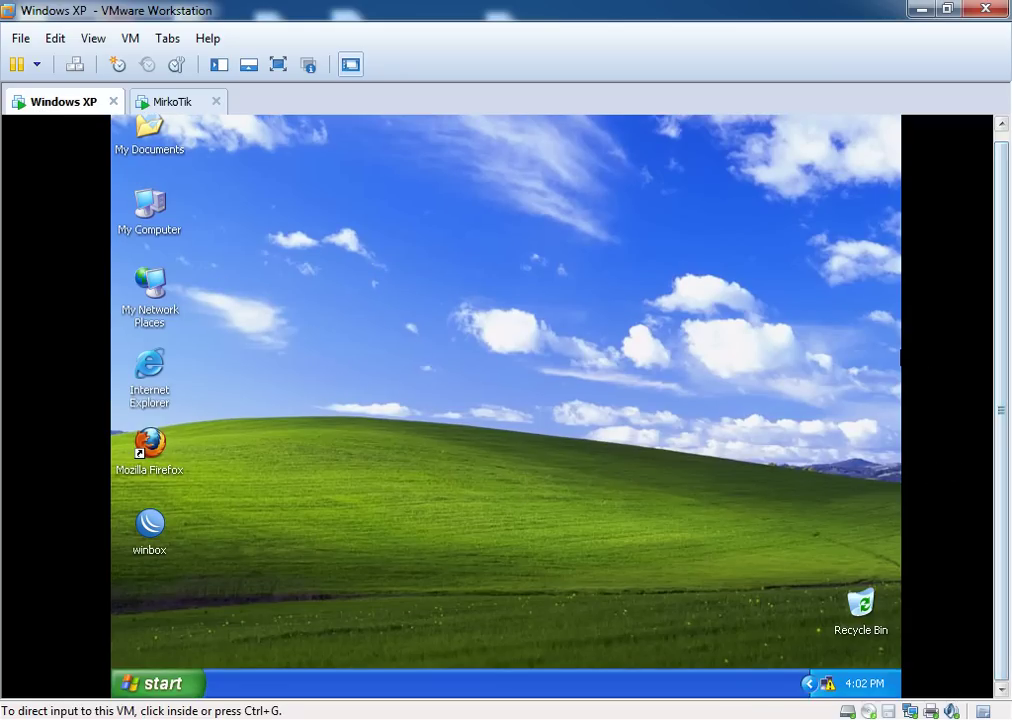
pyautogui.click(775, 644)
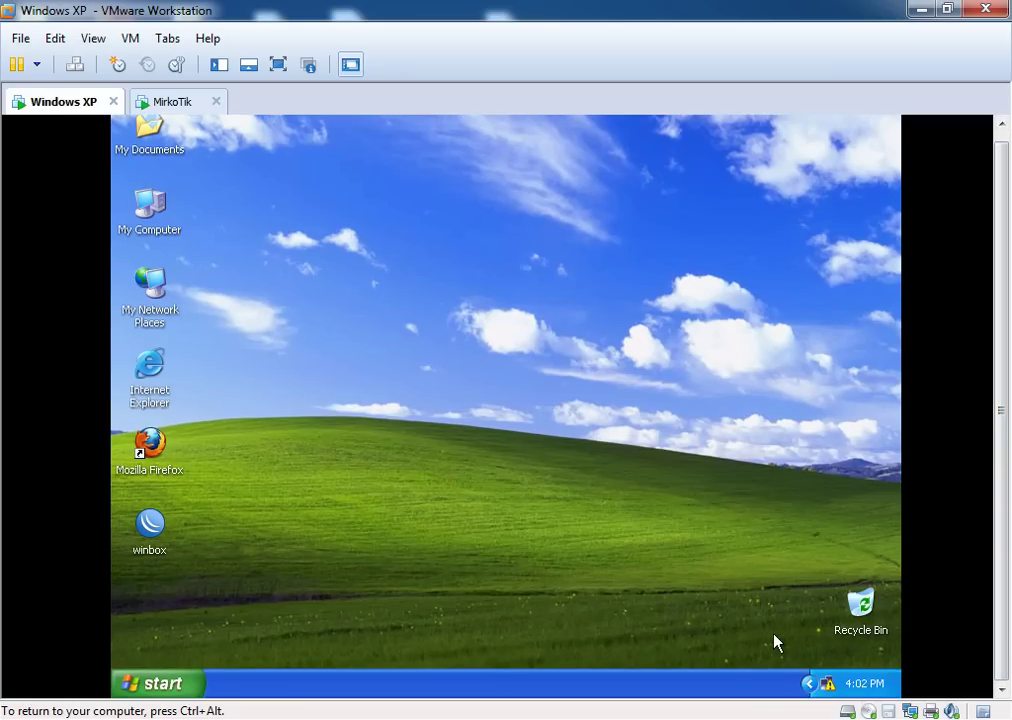
# Check that Local Area Connection 2's TCP/IP obtains IP and DNS automatically, leaving it unchanged
pyautogui.rightClick(828, 688)
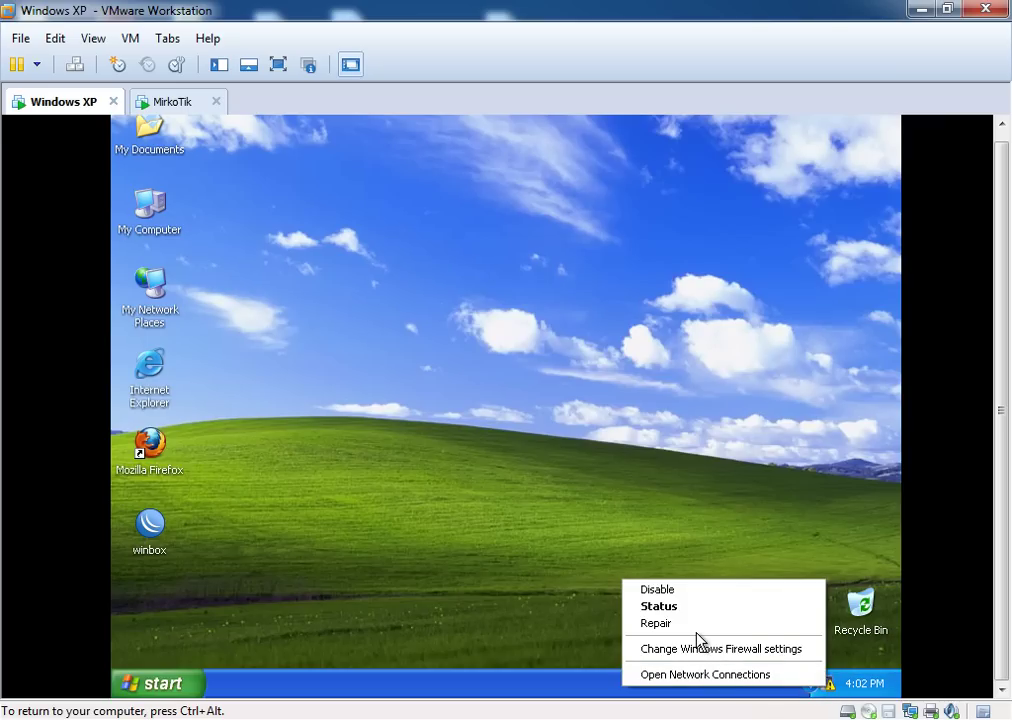
pyautogui.click(672, 677)
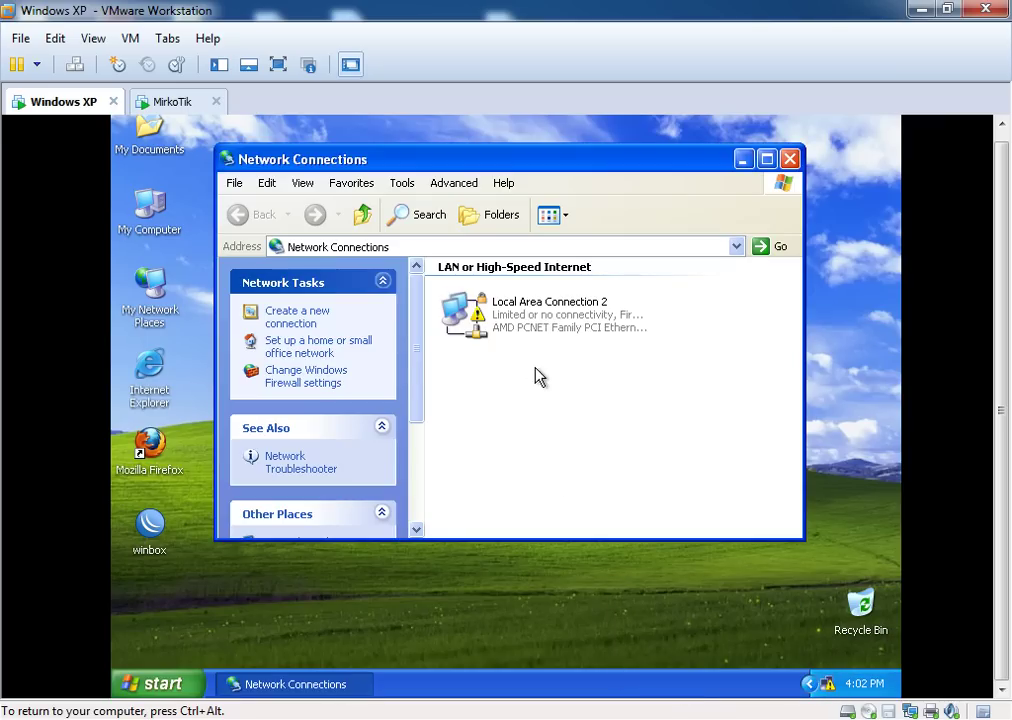
pyautogui.rightClick(519, 327)
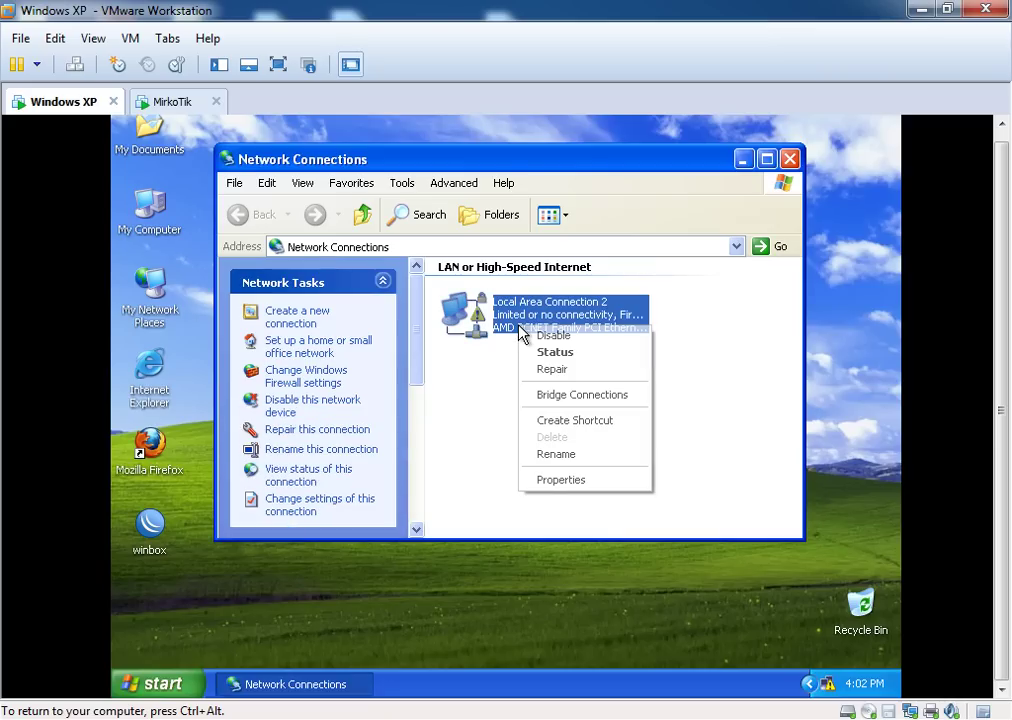
pyautogui.click(560, 480)
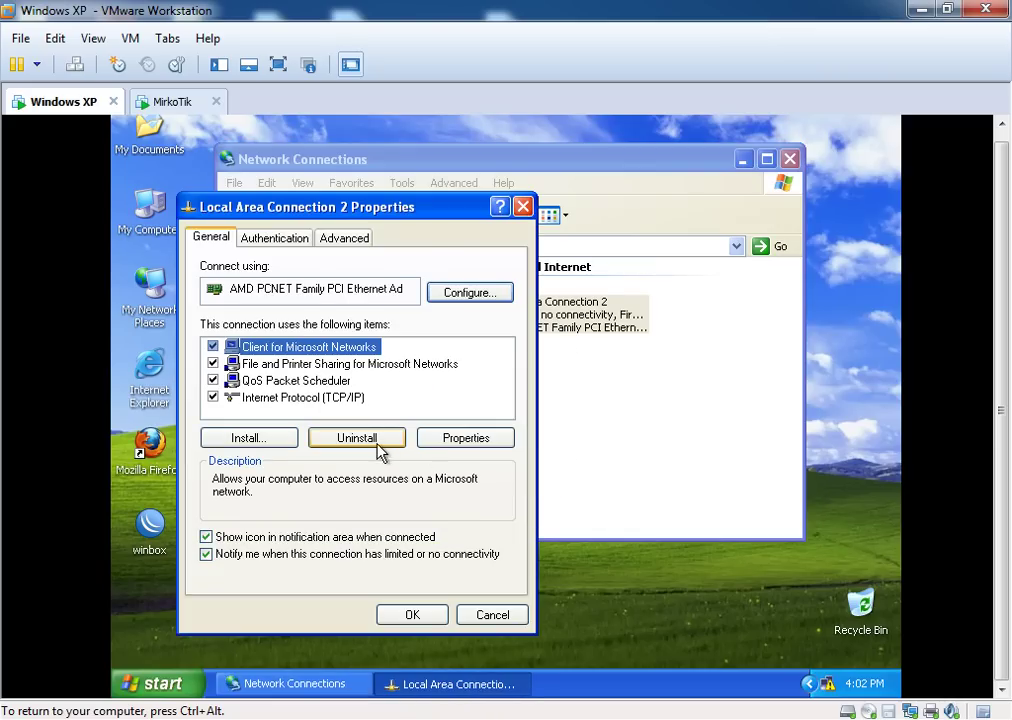
pyautogui.click(318, 398)
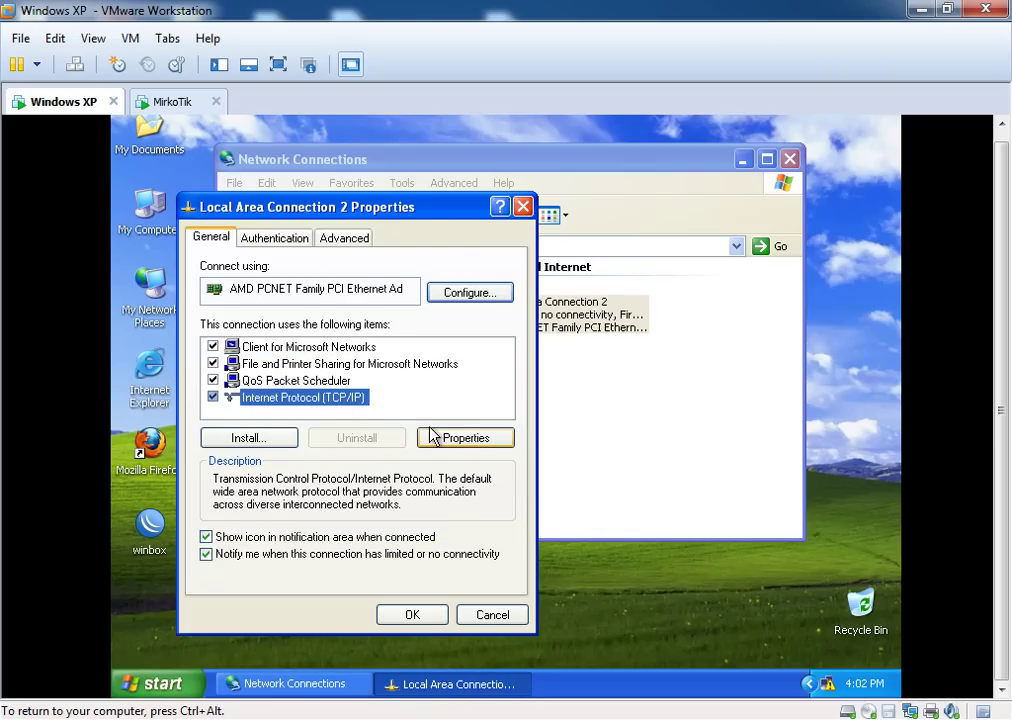
pyautogui.click(466, 440)
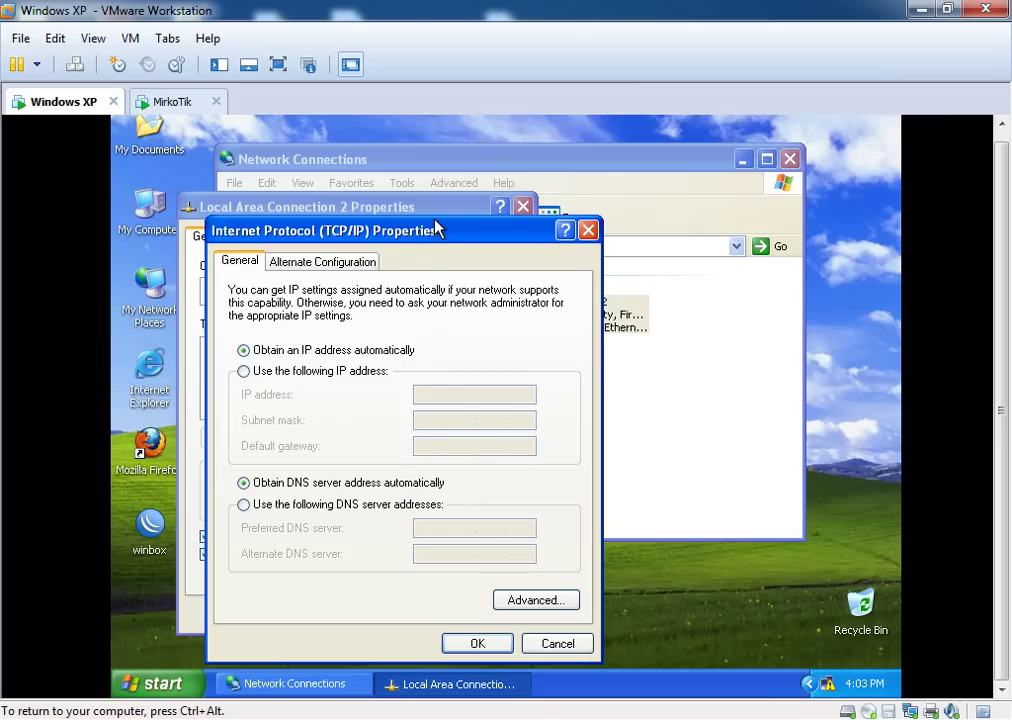
pyautogui.moveTo(437, 233); pyautogui.dragTo(521, 231)
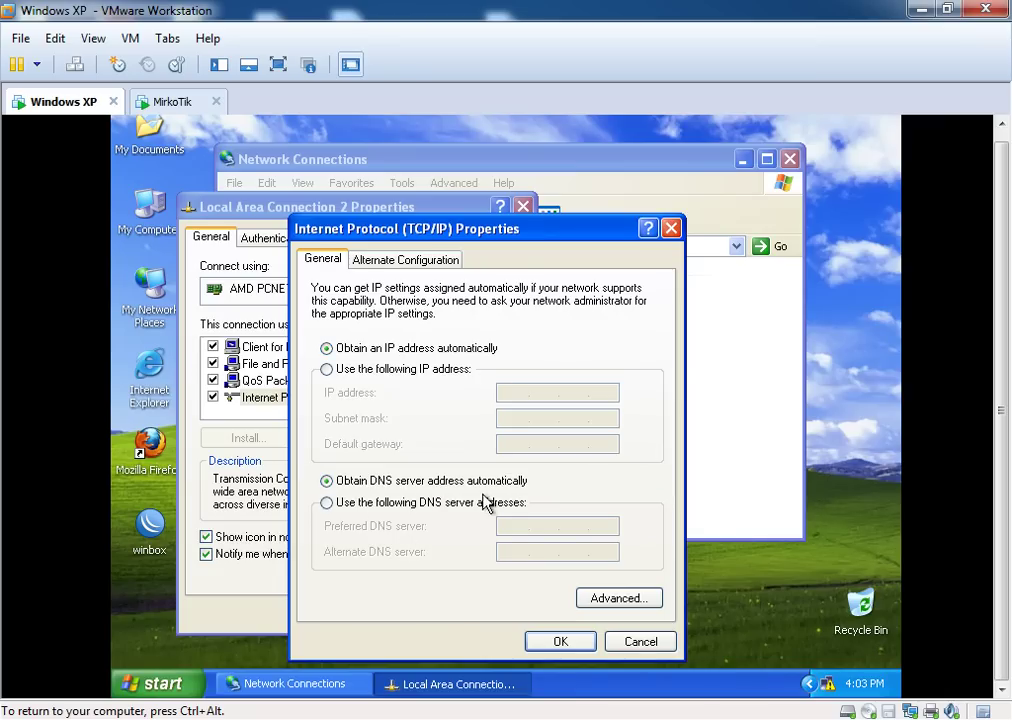
pyautogui.click(560, 641)
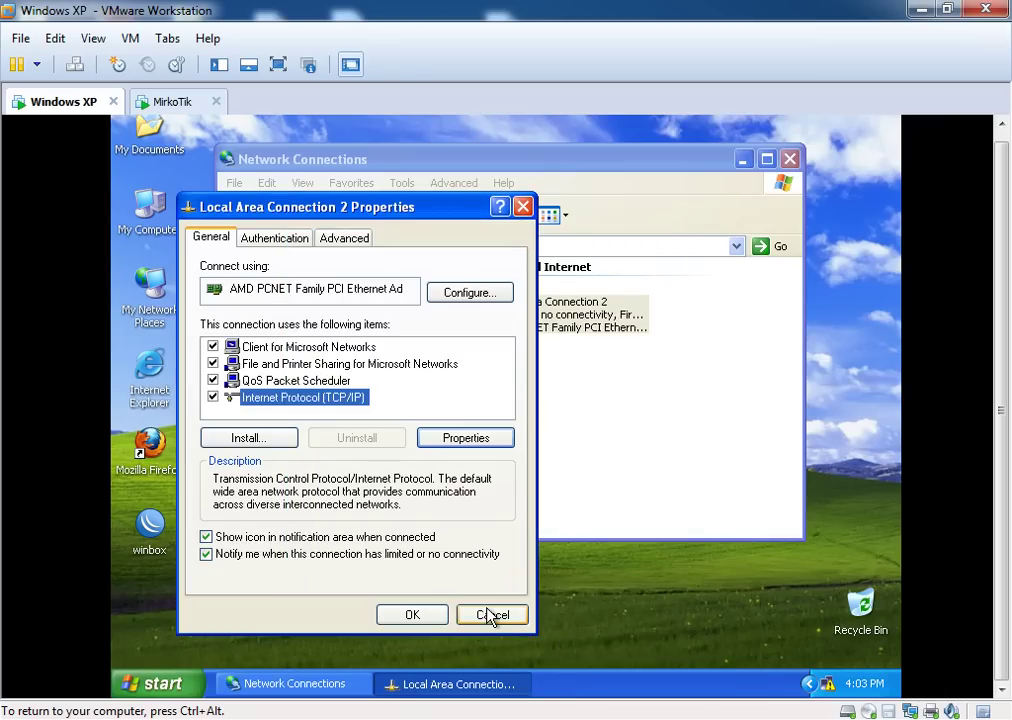
pyautogui.click(490, 615)
pyautogui.click(558, 400)
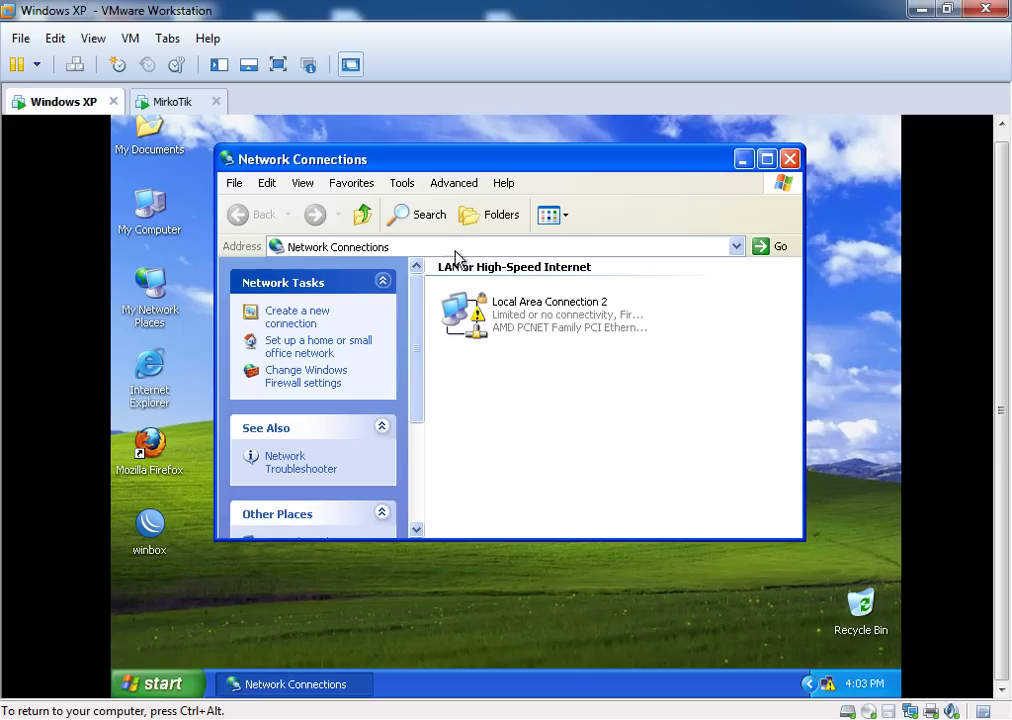
# Reposition the Network Connections window on the XP desktop
pyautogui.moveTo(421, 159); pyautogui.dragTo(462, 178)
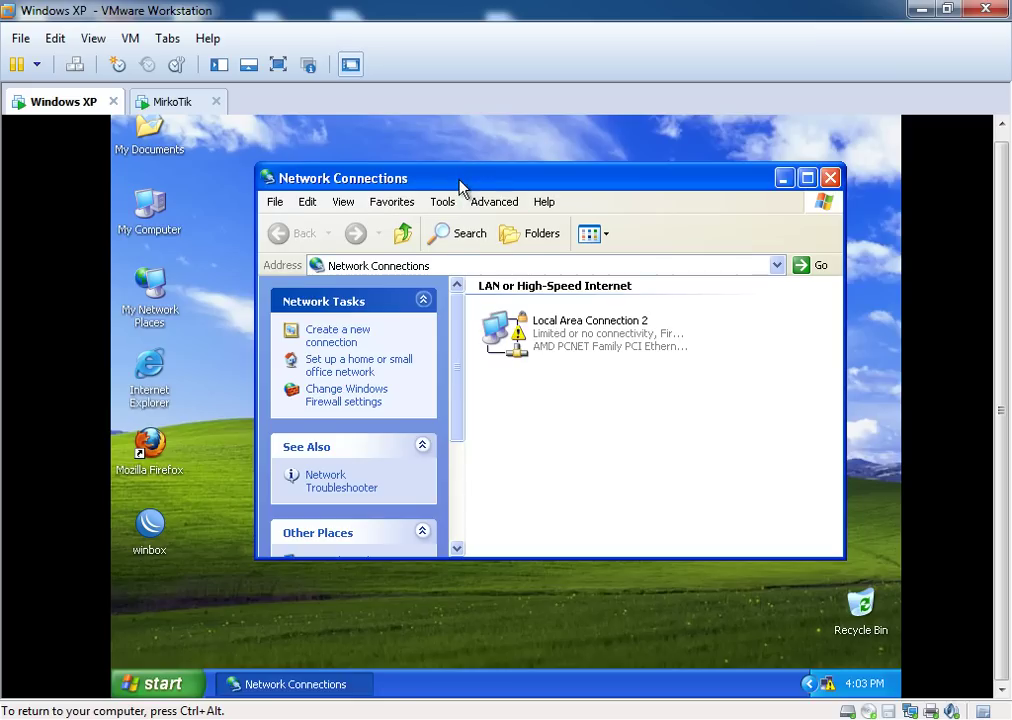
pyautogui.moveTo(460, 187); pyautogui.dragTo(409, 165)
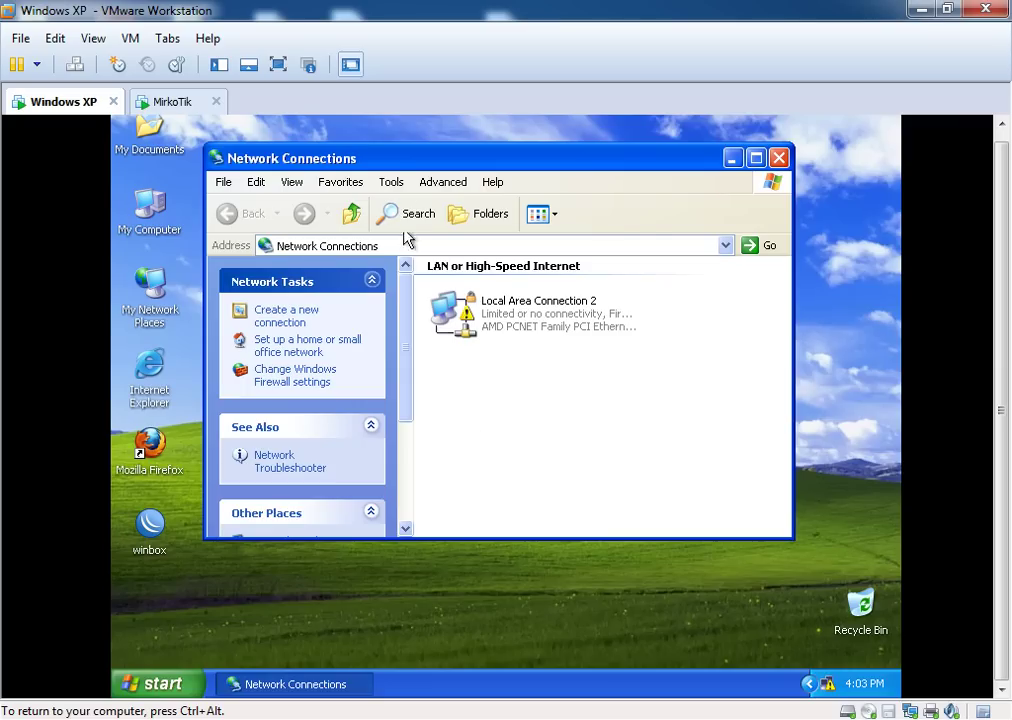
pyautogui.moveTo(398, 160); pyautogui.dragTo(375, 160)
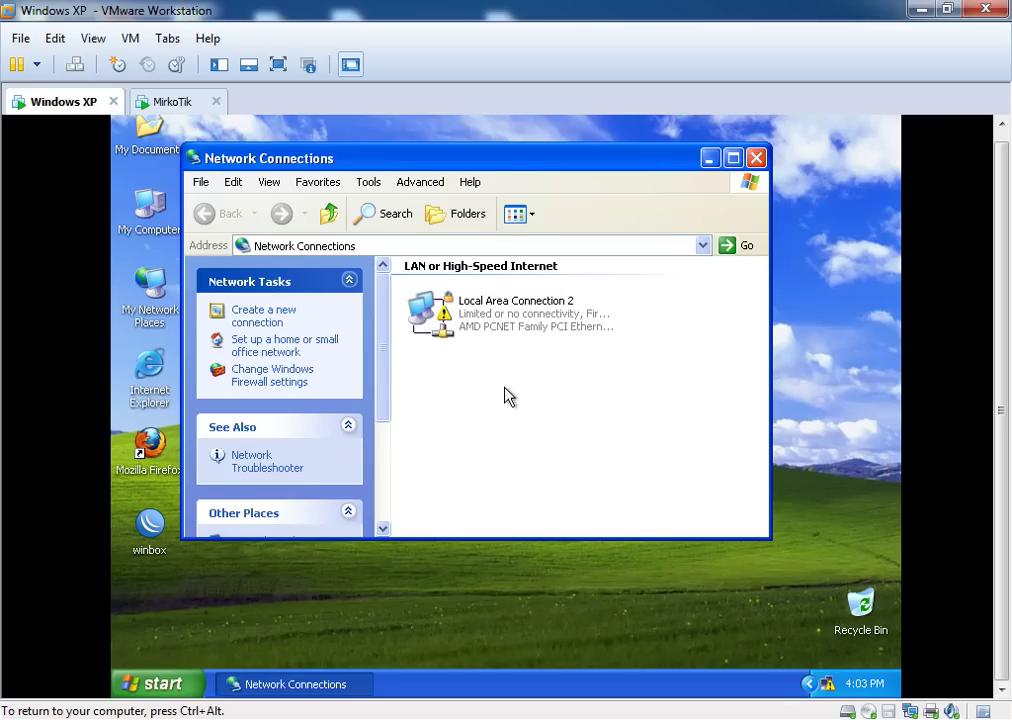
pyautogui.moveTo(394, 164); pyautogui.dragTo(462, 184)
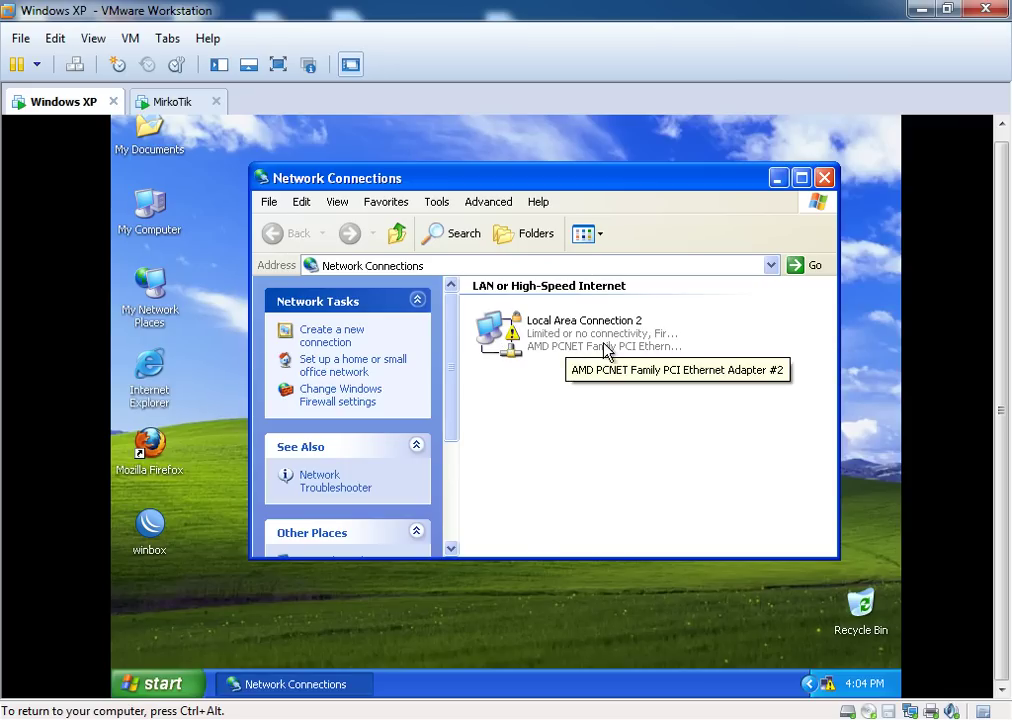
# Close Network Connections and dismiss the tray network menu without choosing anything
pyautogui.click(824, 178)
pyautogui.rightClick(826, 683)
pyautogui.click(760, 572)
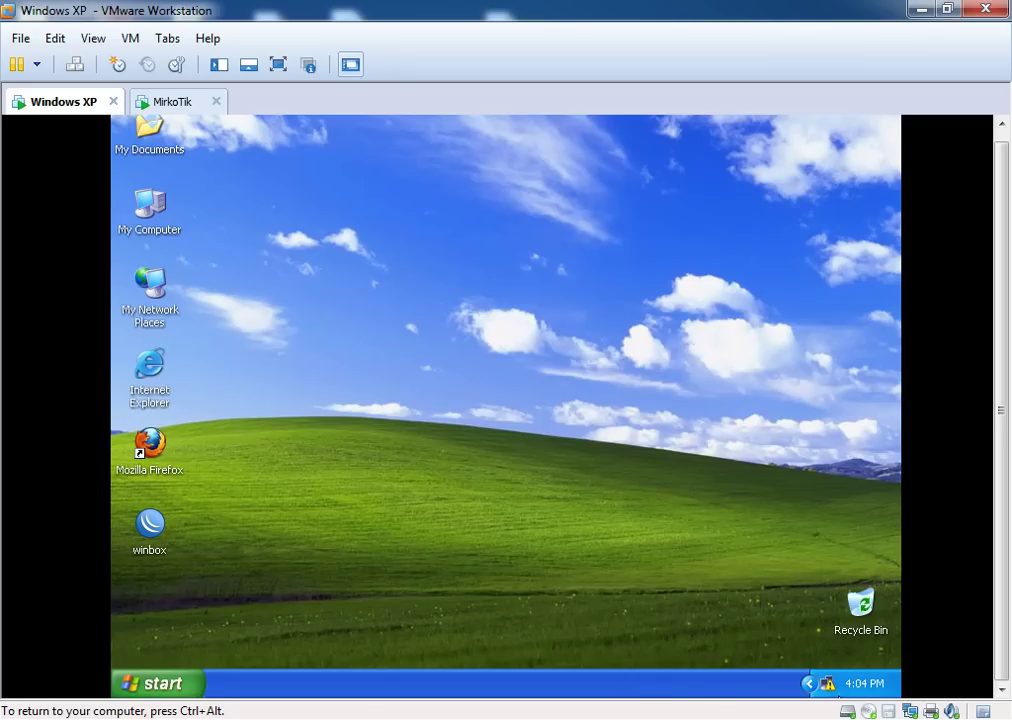
pyautogui.moveTo(829, 687)
# Refresh the XP desktop three times and select the winbox shortcut
pyautogui.rightClick(494, 332)
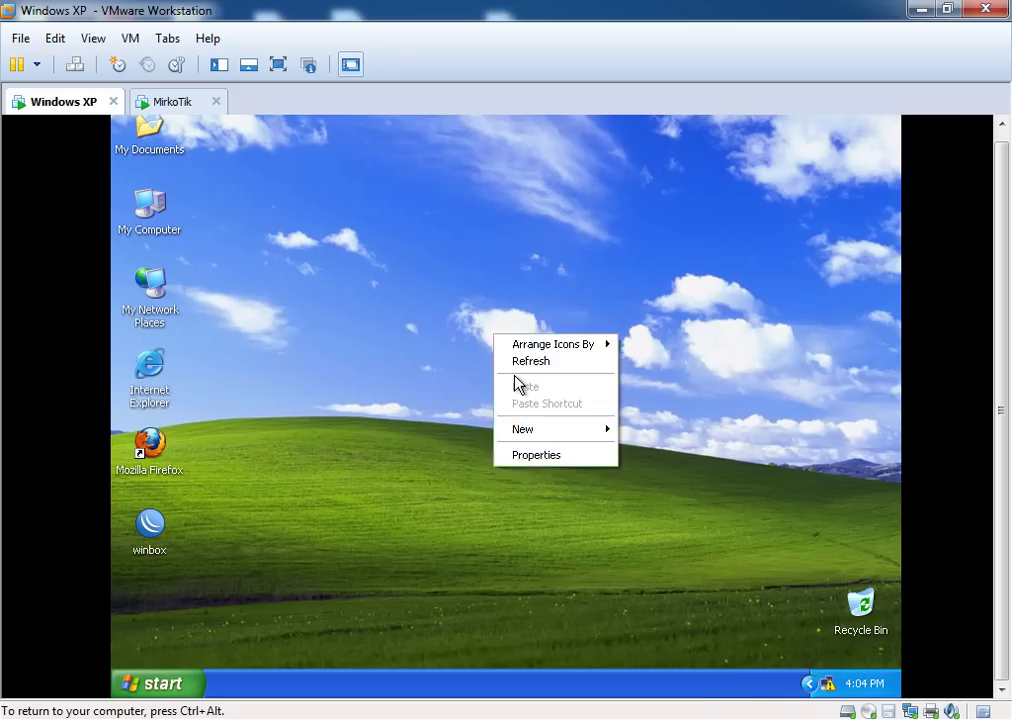
pyautogui.click(513, 360)
pyautogui.rightClick(322, 348)
pyautogui.click(334, 374)
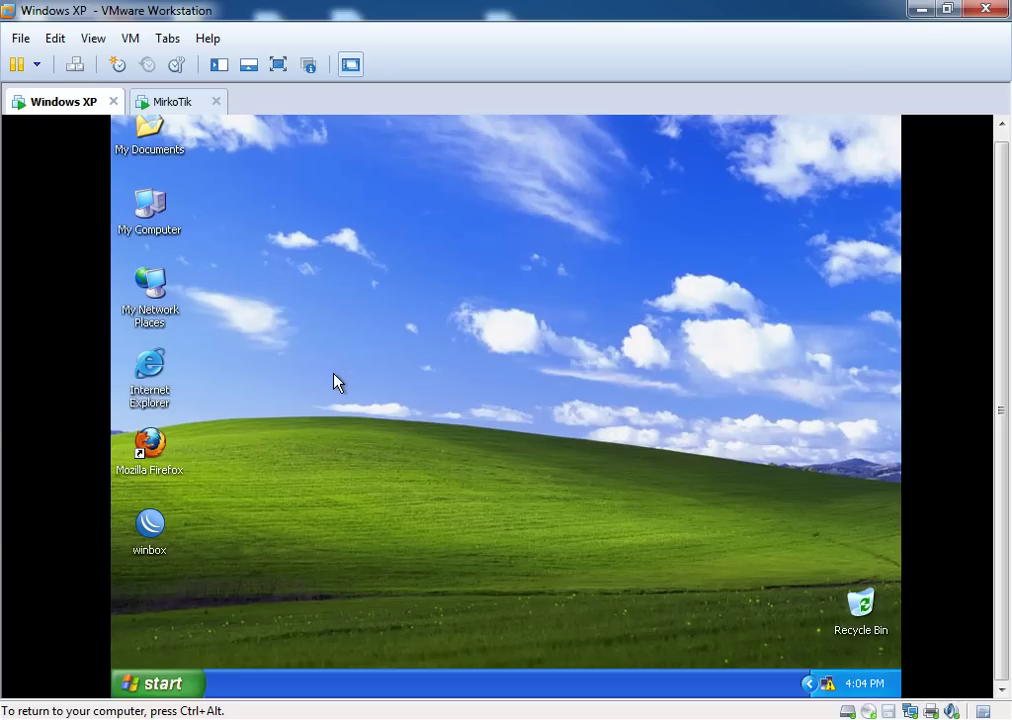
pyautogui.rightClick(333, 381)
pyautogui.click(361, 411)
pyautogui.moveTo(153, 525); pyautogui.dragTo(150, 520)
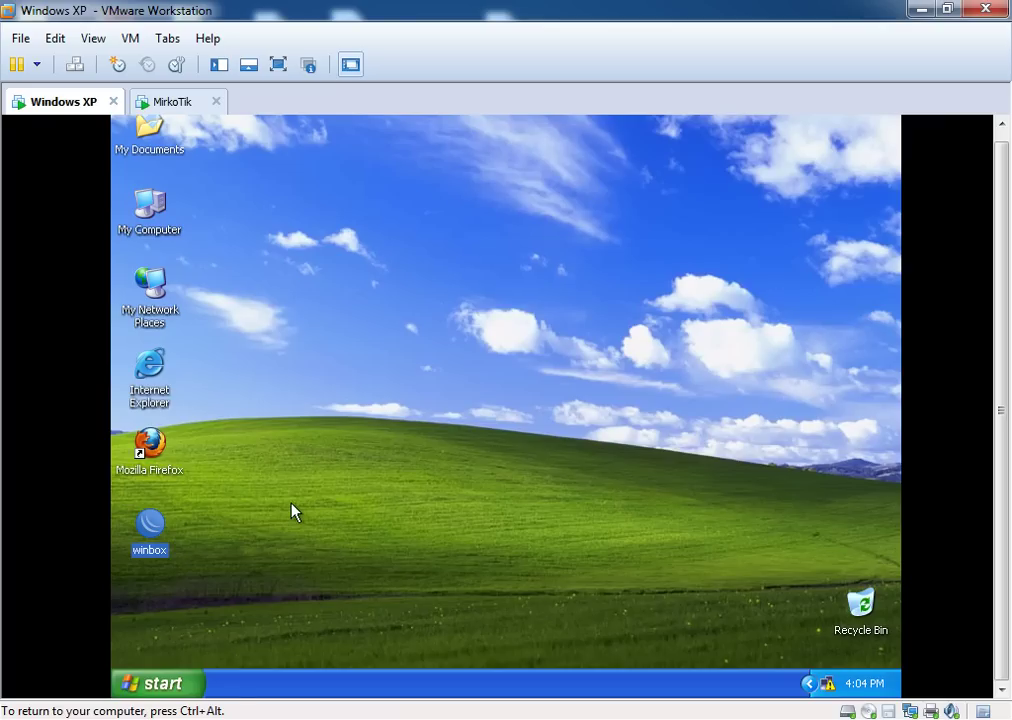
# Launch WinBox from the desktop, allowing it past the security warning
pyautogui.doubleClick(150, 527)
pyautogui.click(576, 412)
pyautogui.moveTo(336, 134); pyautogui.dragTo(548, 214)
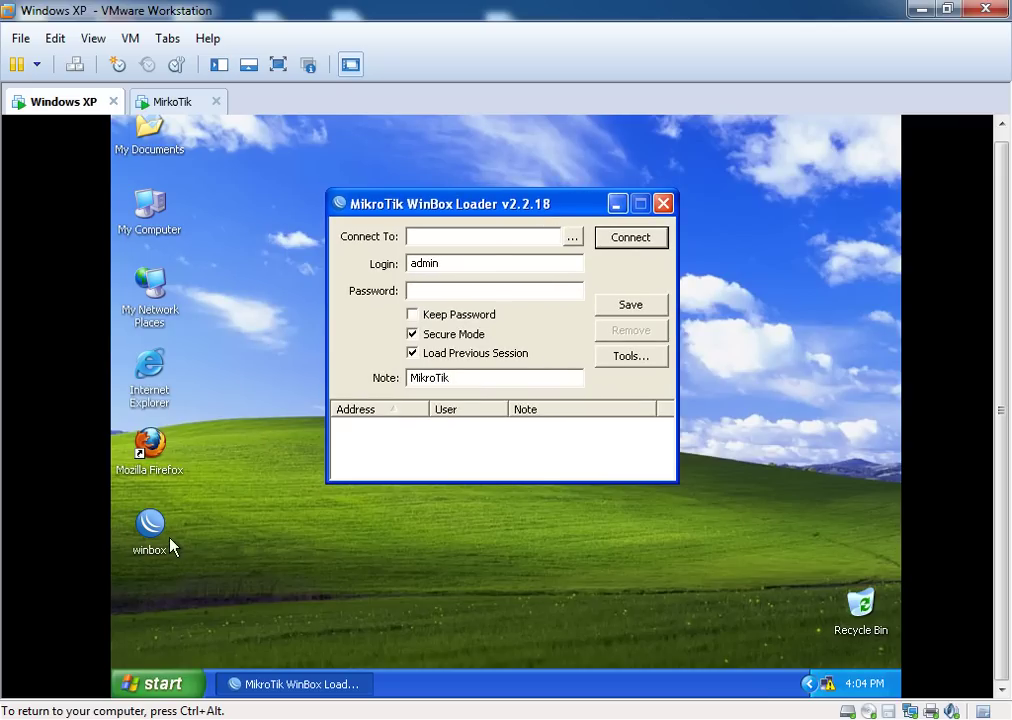
# Discover routers, target MikroTik at 00:0C:29:45:54:8F as admin, and connect
pyautogui.click(572, 238)
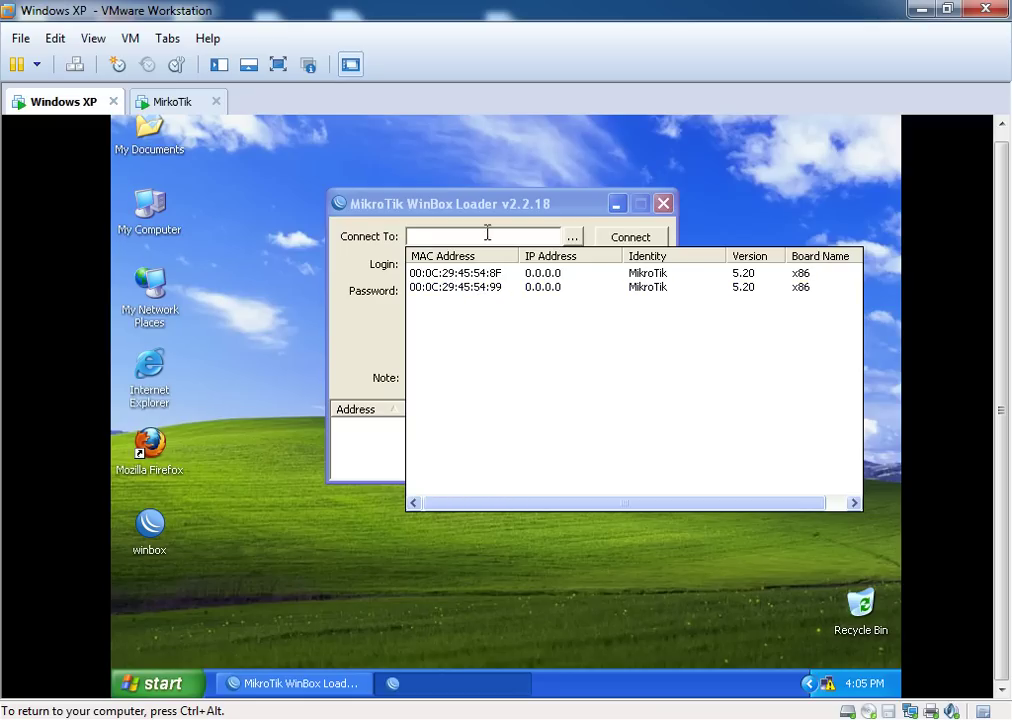
pyautogui.moveTo(482, 220); pyautogui.dragTo(459, 199)
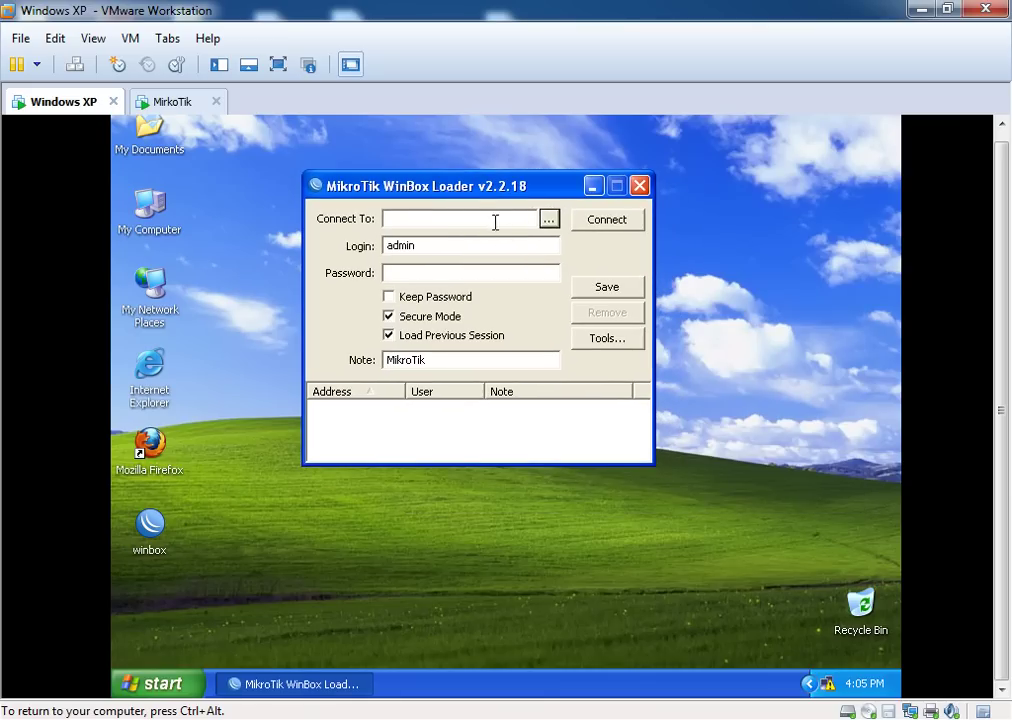
pyautogui.click(549, 219)
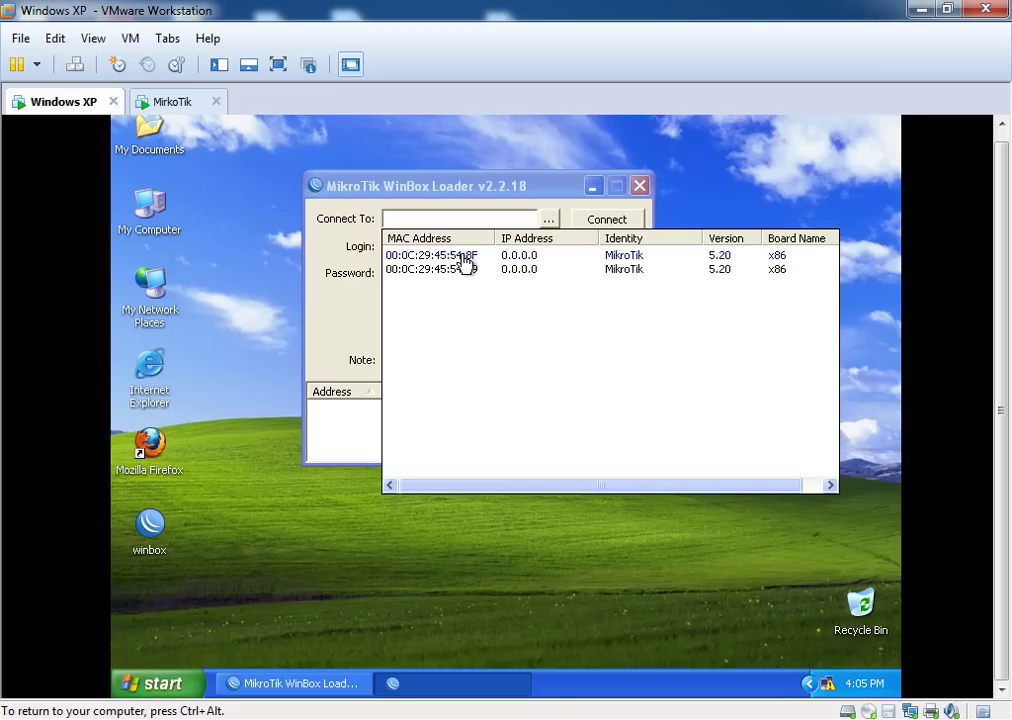
pyautogui.click(462, 256)
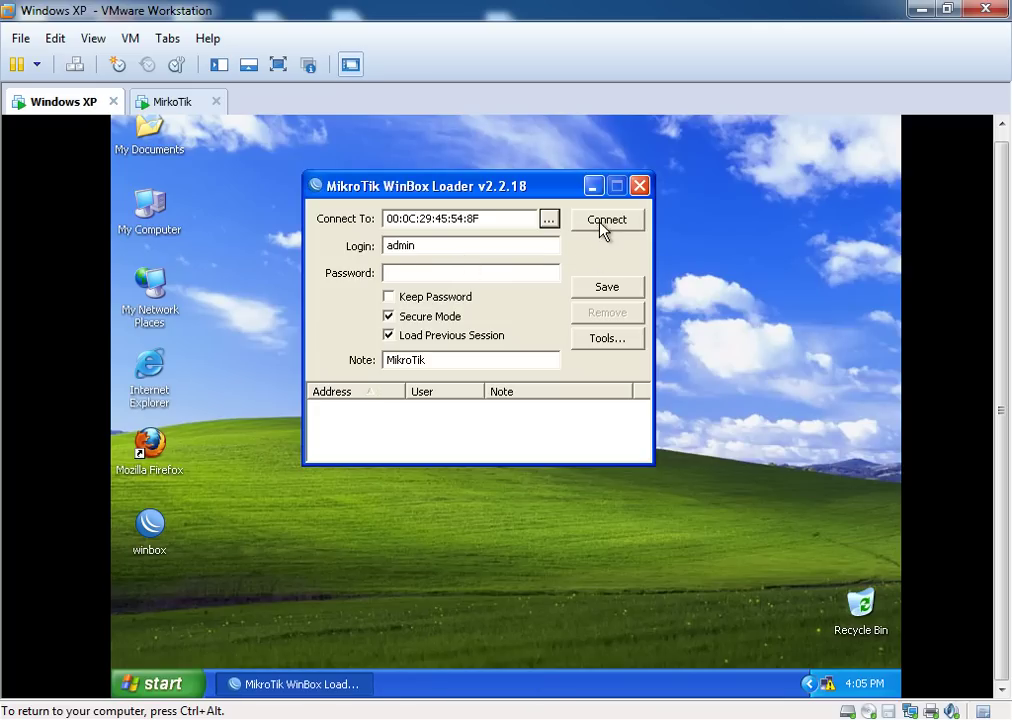
pyautogui.click(604, 228)
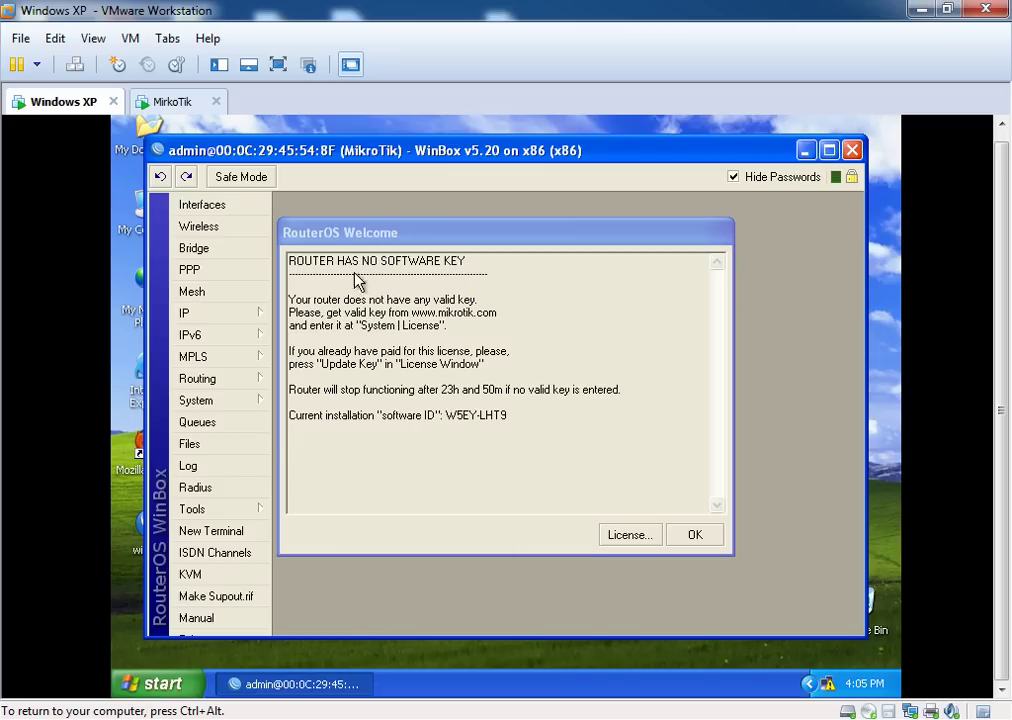
# Dismiss the RouterOS Welcome notice about the missing software key
pyautogui.click(697, 537)
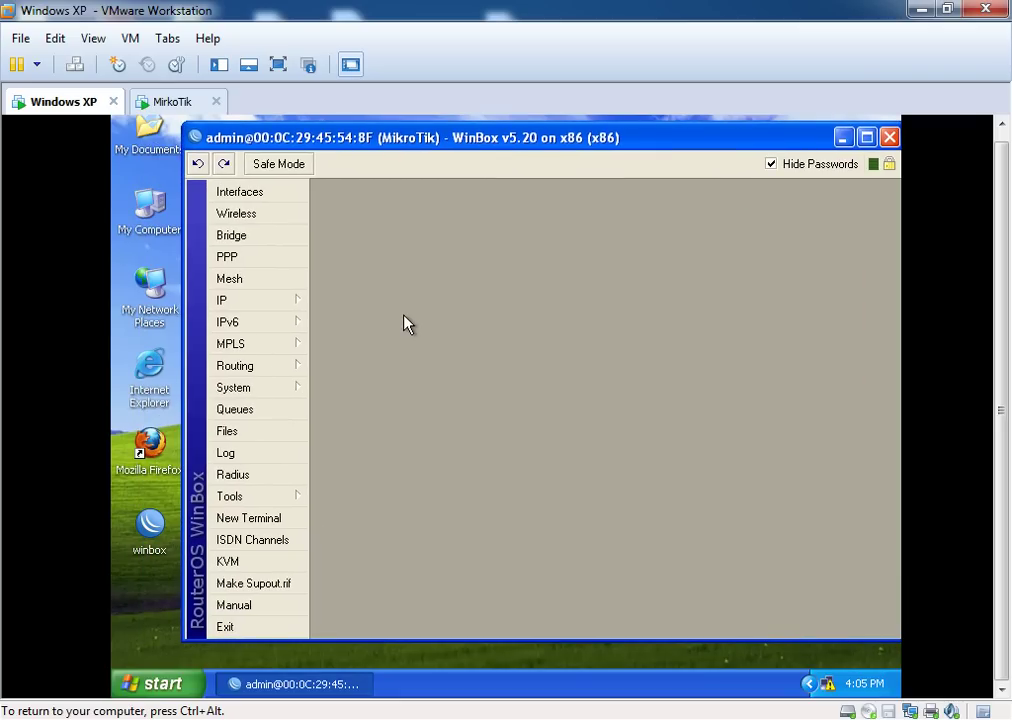
# Rename interface ether1 to WAN
pyautogui.click(264, 196)
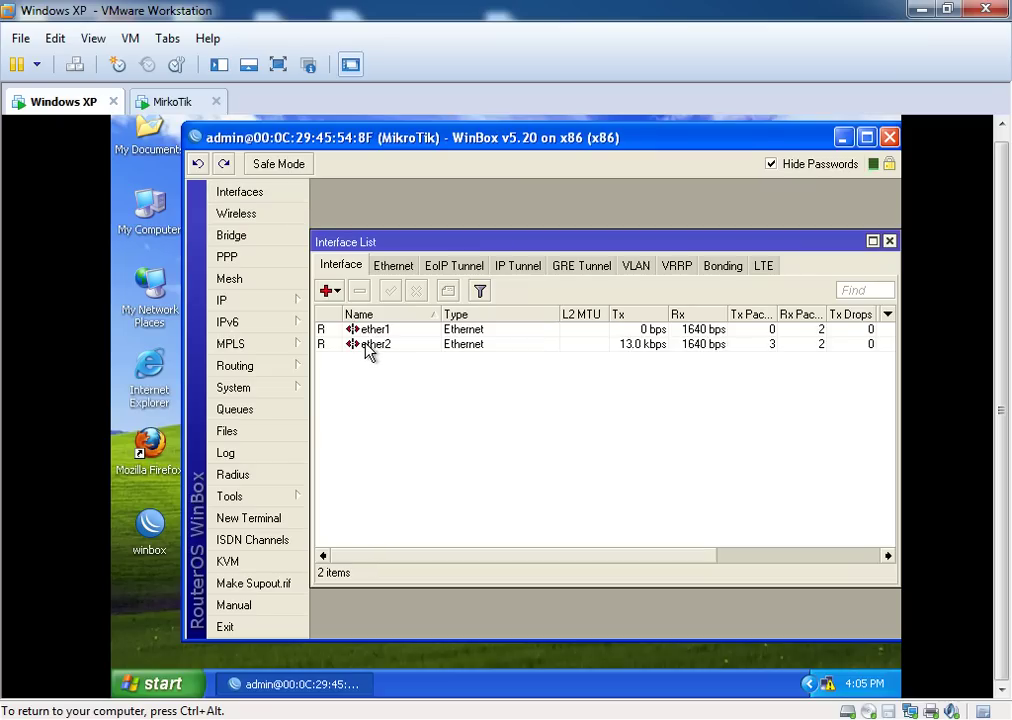
pyautogui.doubleClick(340, 330)
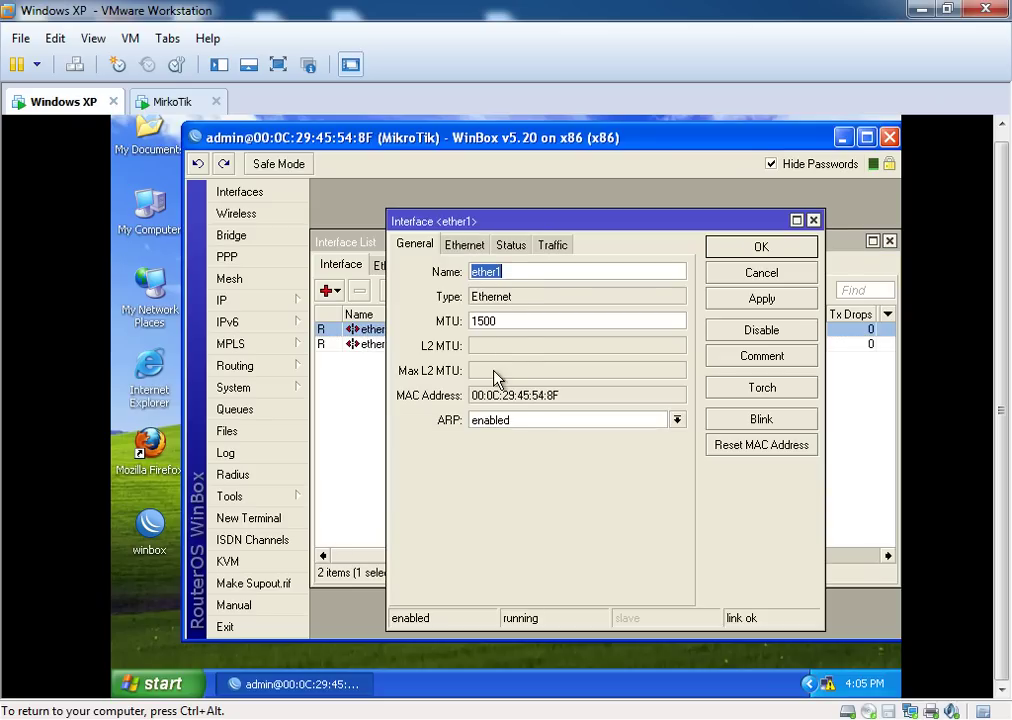
pyautogui.moveTo(608, 219); pyautogui.dragTo(606, 362)
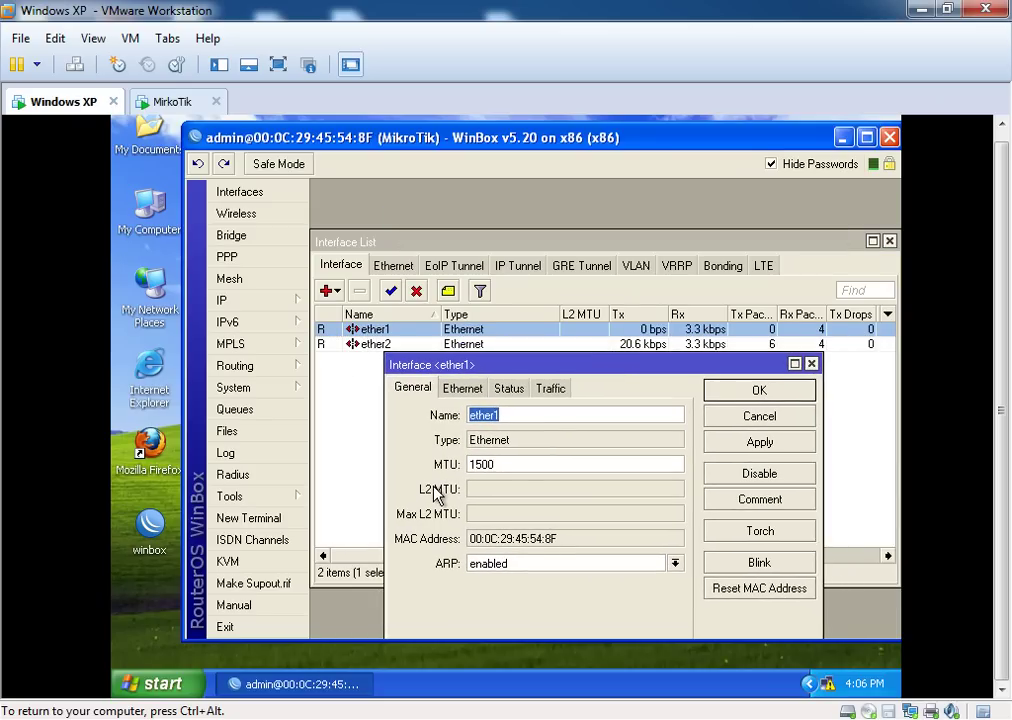
pyautogui.write('Wa')
pyautogui.press('BackSpace')
pyautogui.write('AN')
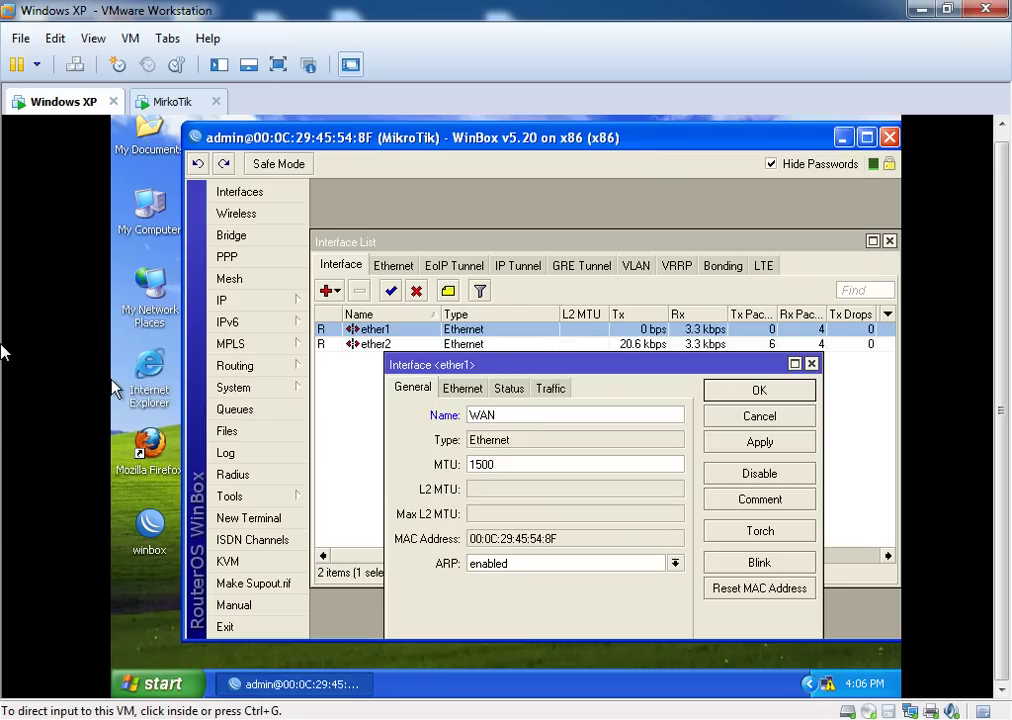
pyautogui.click(754, 441)
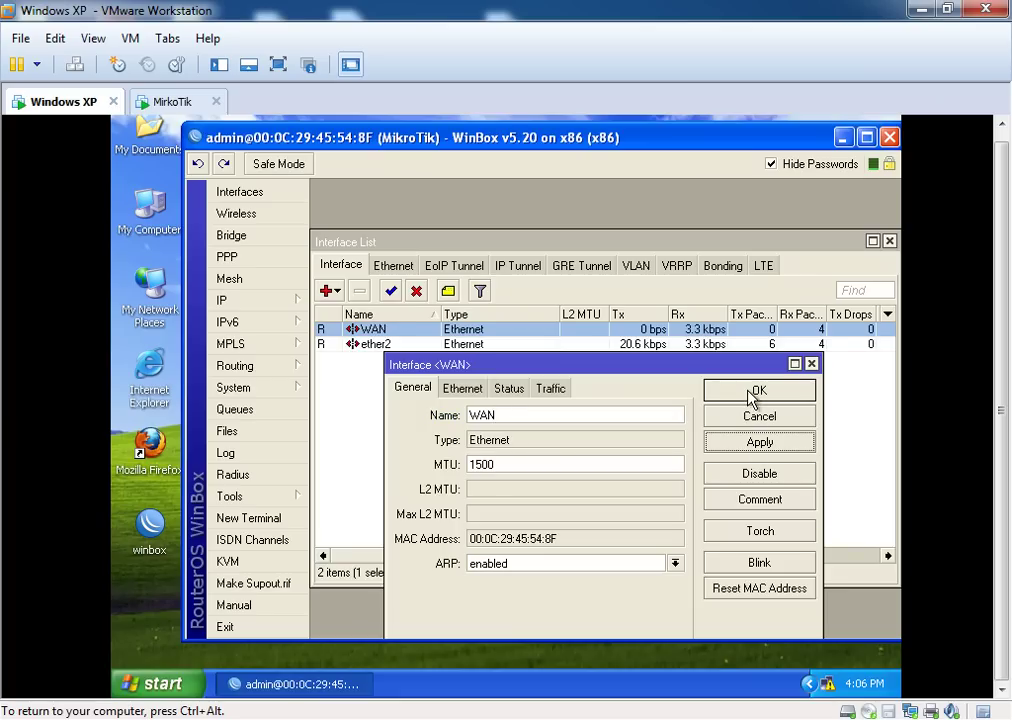
pyautogui.click(753, 394)
# Rename interface ether2 to LAN, then select WAN in the Interface List
pyautogui.doubleClick(384, 346)
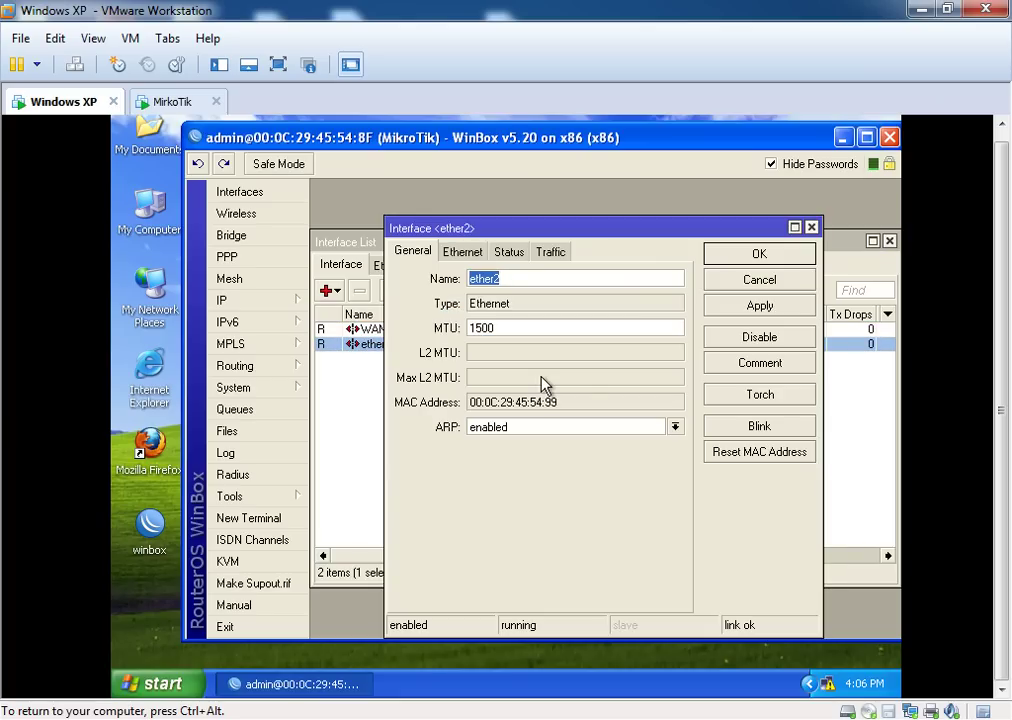
pyautogui.write('LAN')
pyautogui.click(750, 308)
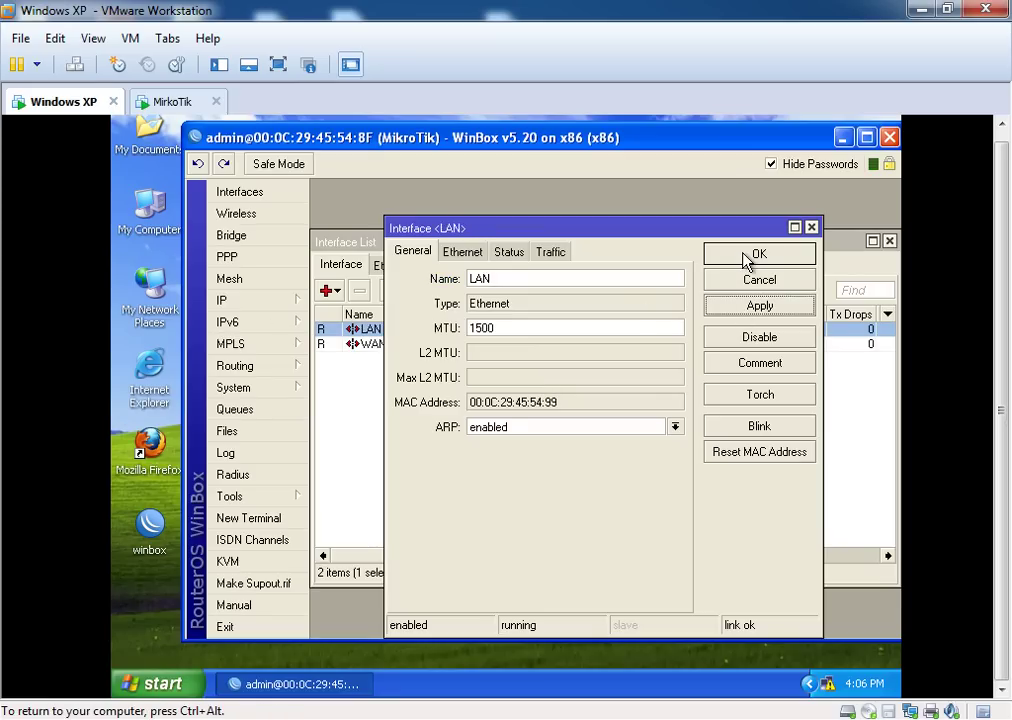
pyautogui.click(746, 259)
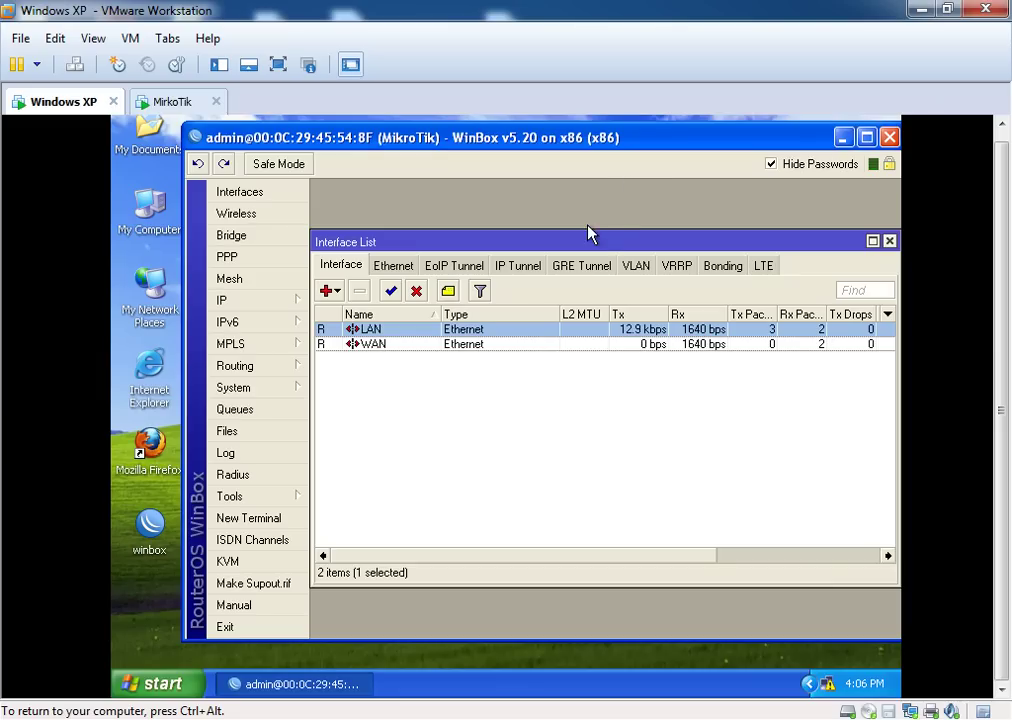
pyautogui.moveTo(585, 240); pyautogui.dragTo(599, 223)
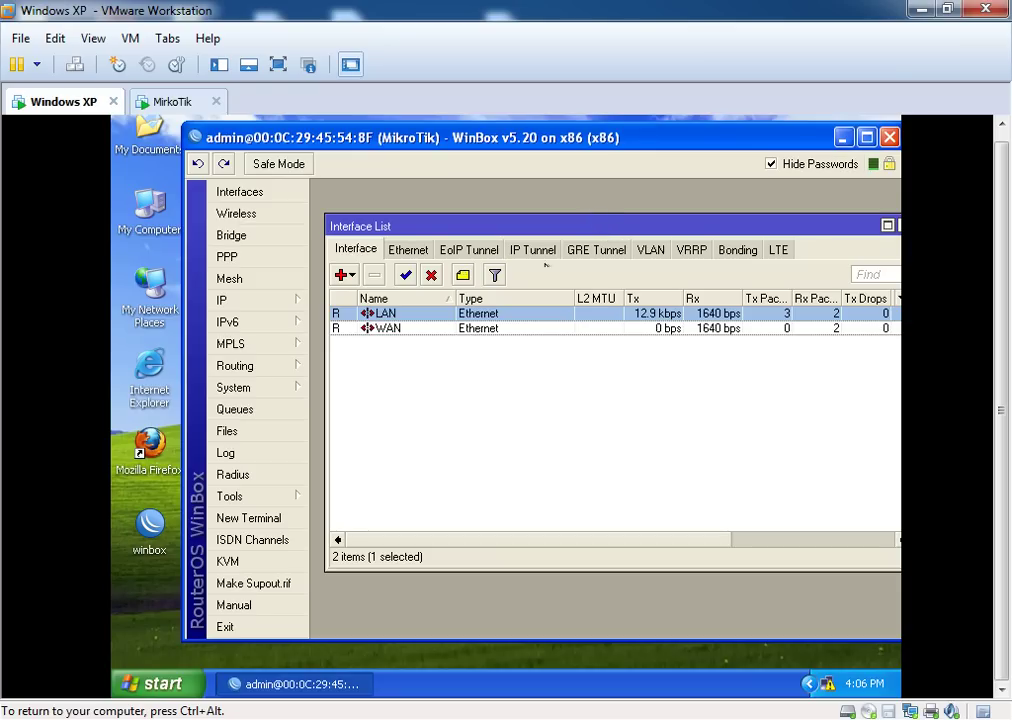
pyautogui.click(390, 330)
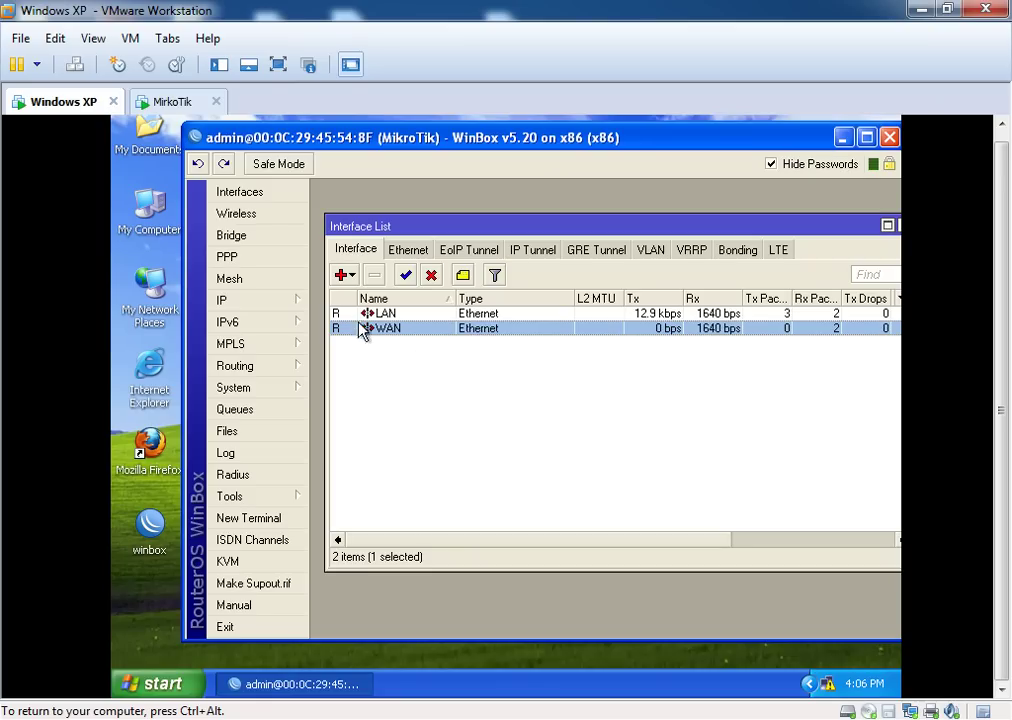
# Add IP address 10.0.0.5/8 on the WAN interface under IP > Addresses
pyautogui.moveTo(695, 233); pyautogui.dragTo(668, 226)
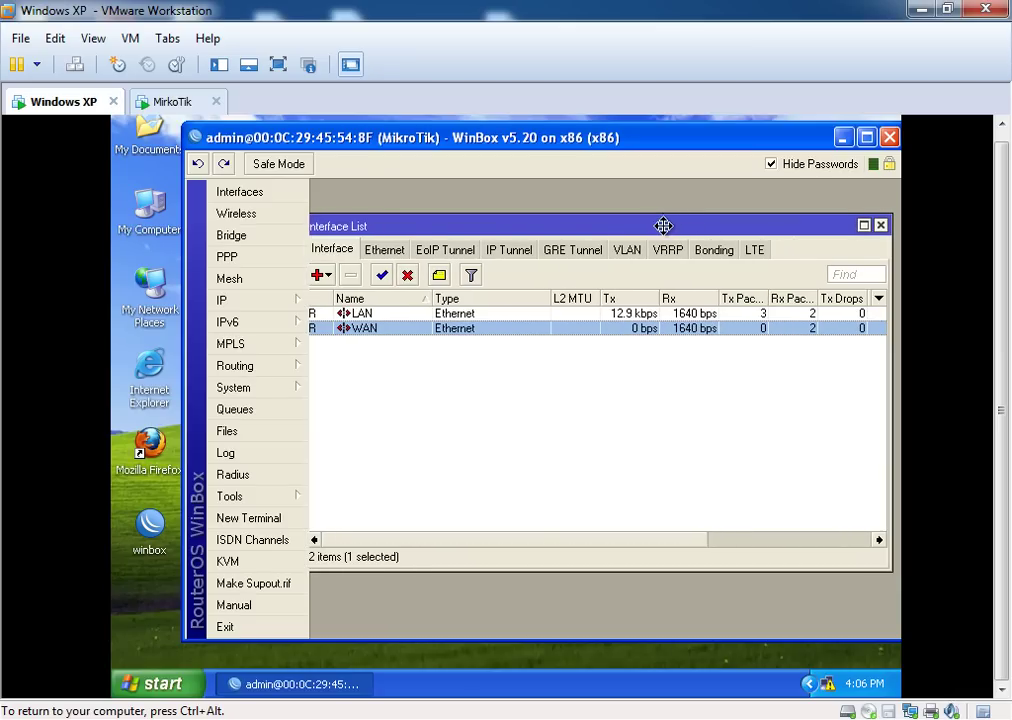
pyautogui.click(257, 306)
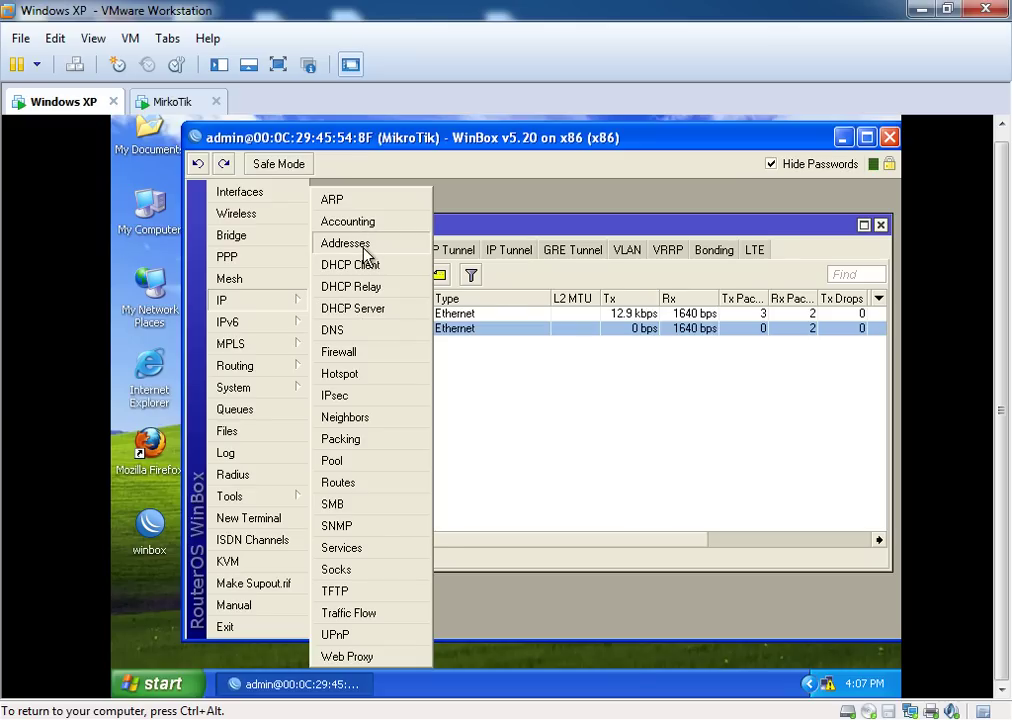
pyautogui.click(362, 245)
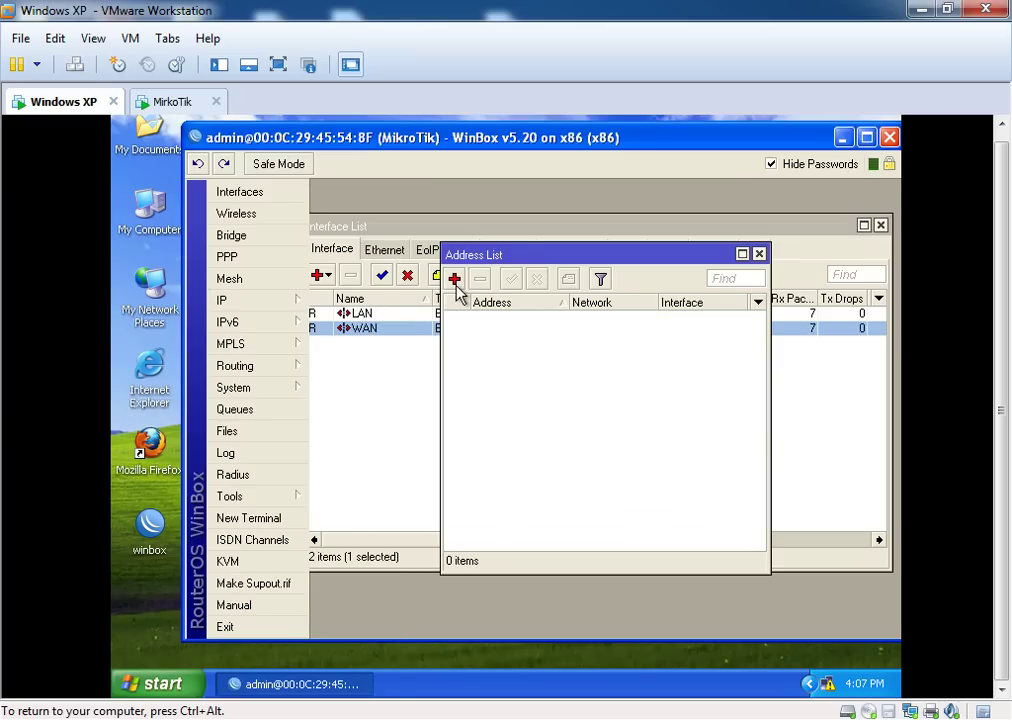
pyautogui.click(456, 282)
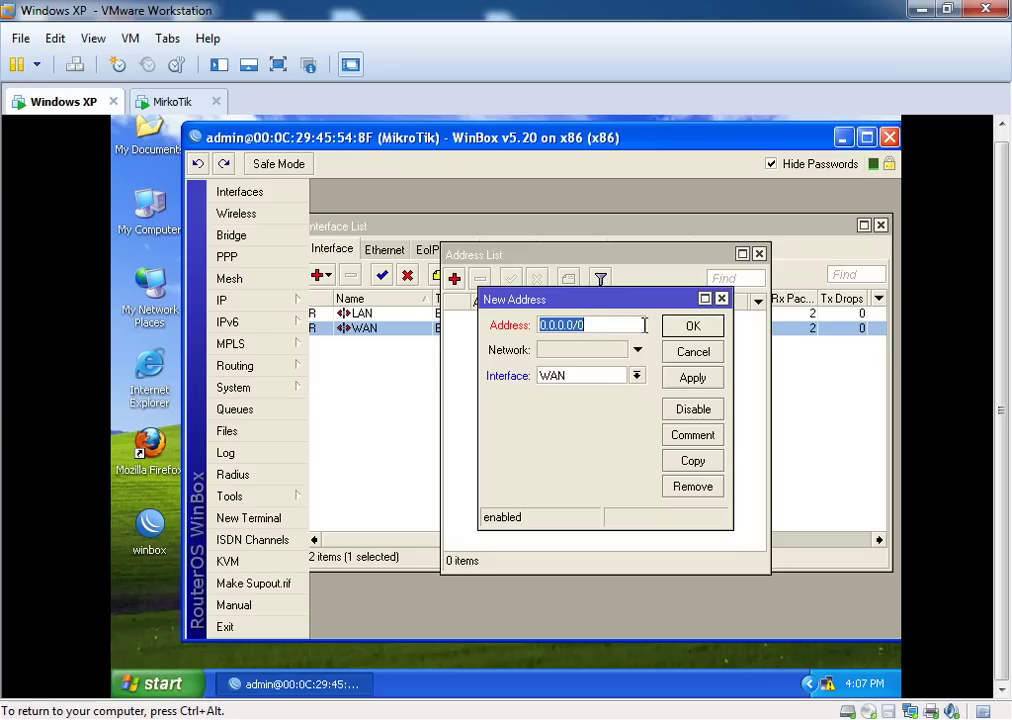
pyautogui.write('10.0.05')
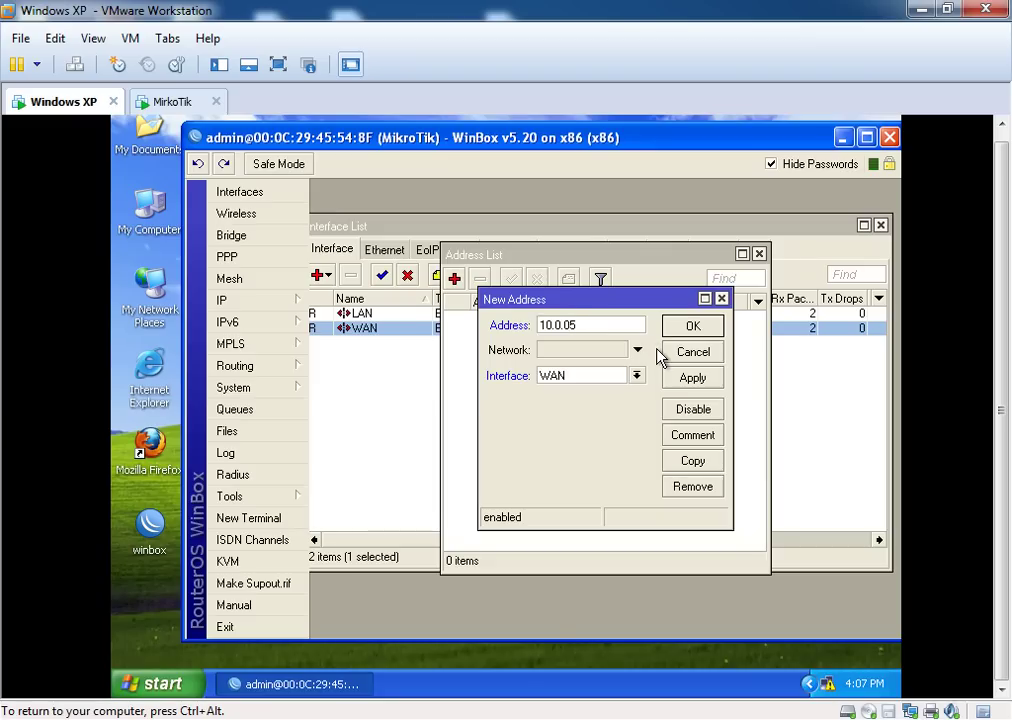
pyautogui.press('BackSpace')
pyautogui.write('.5/8')
pyautogui.moveTo(584, 324); pyautogui.dragTo(653, 341)
pyautogui.click(676, 388)
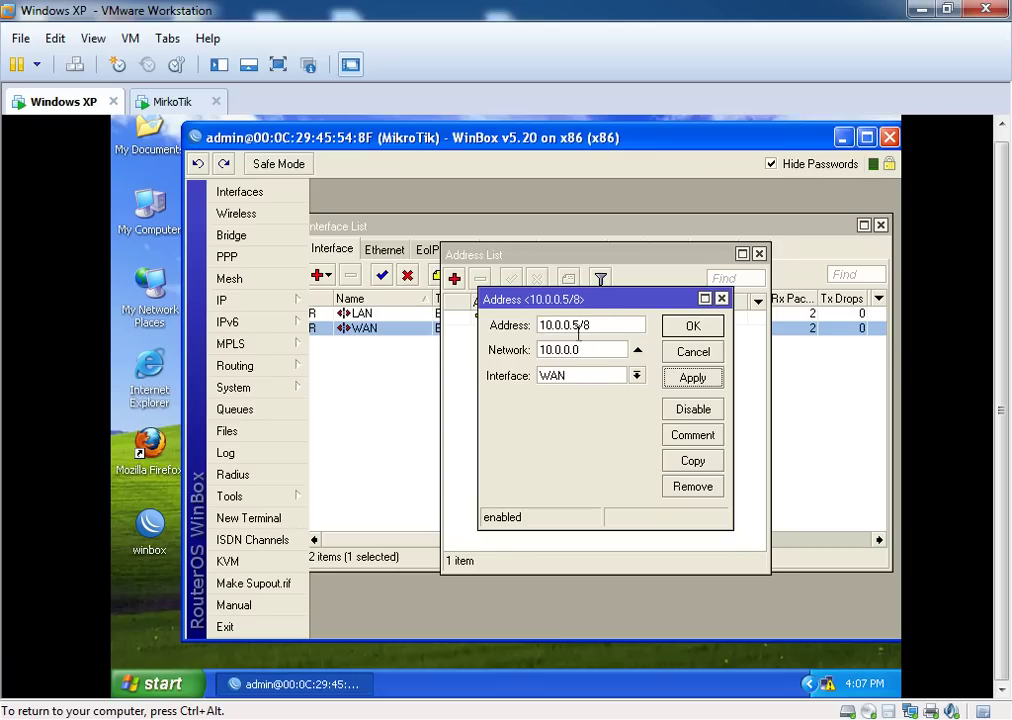
pyautogui.click(694, 326)
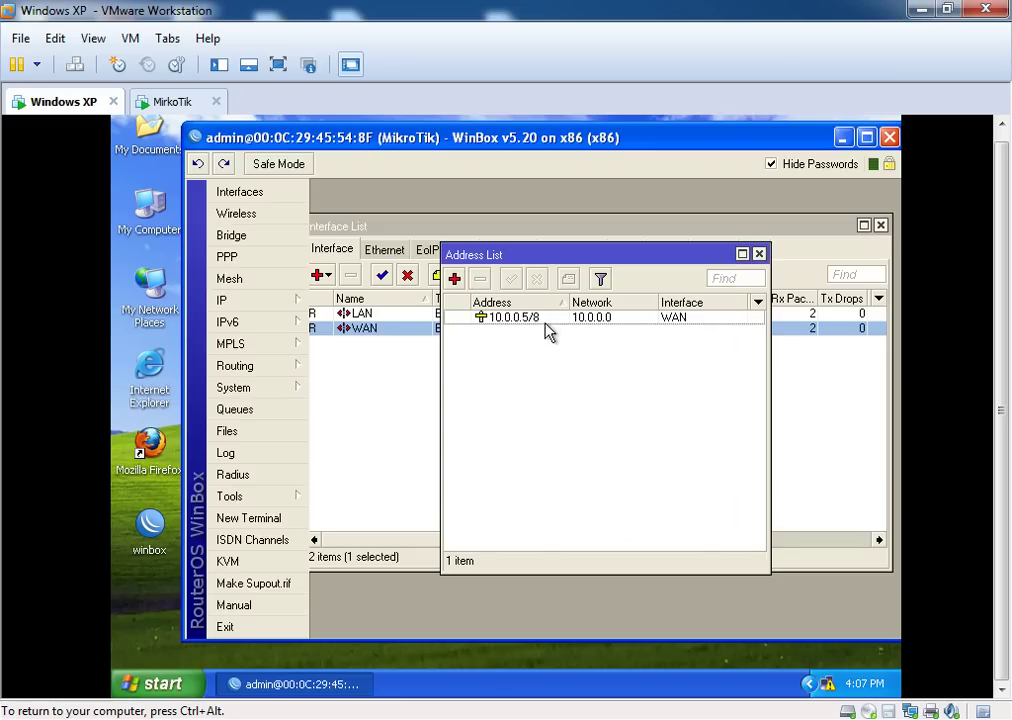
# Add address 192.168.0.1/24 assigned to the LAN interface
pyautogui.click(453, 280)
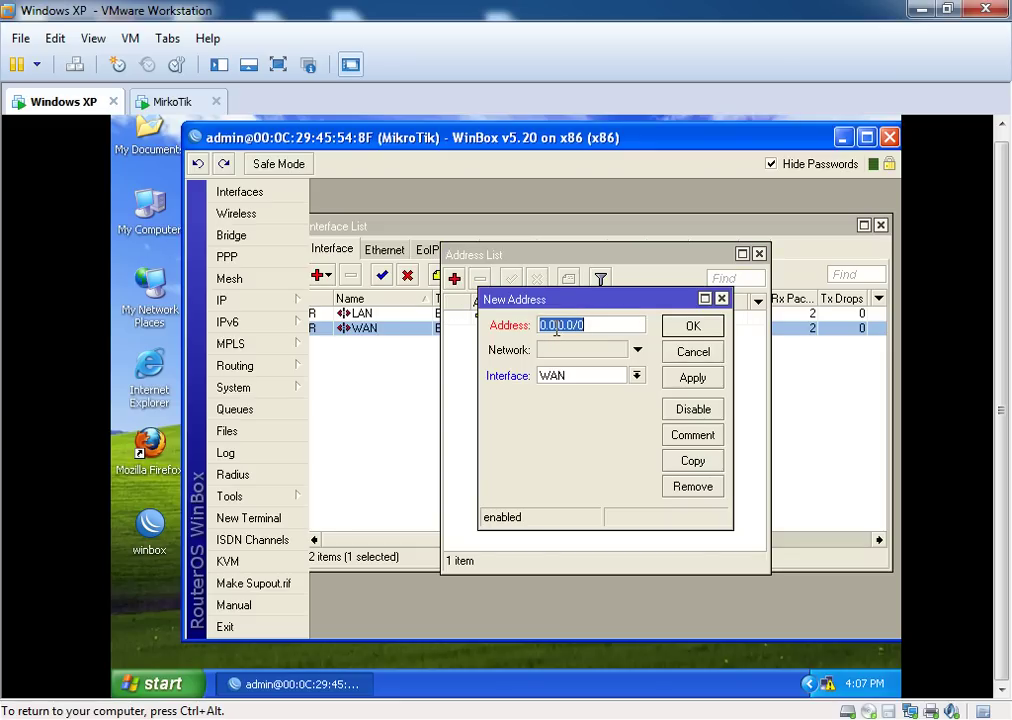
pyautogui.write('192.168.0.1/24')
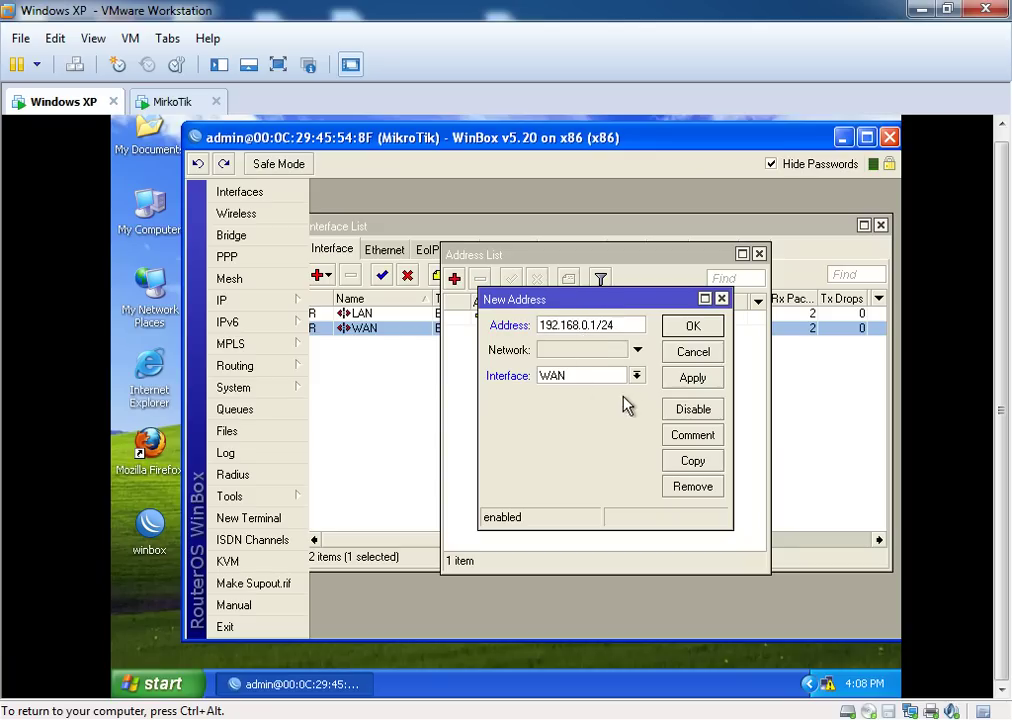
pyautogui.click(639, 375)
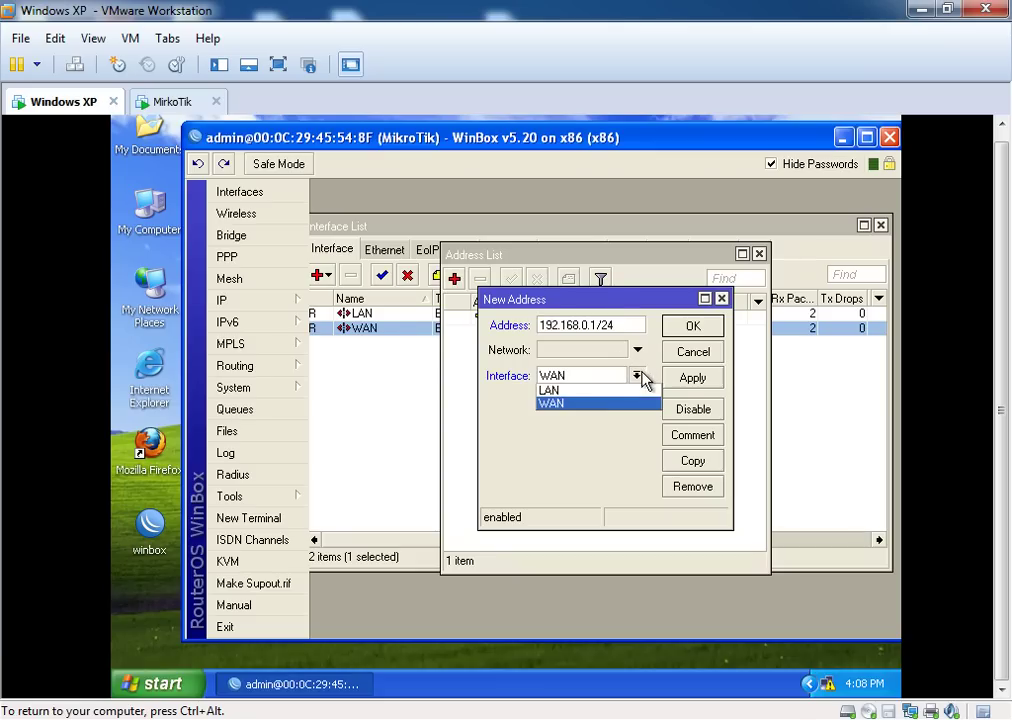
pyautogui.click(581, 391)
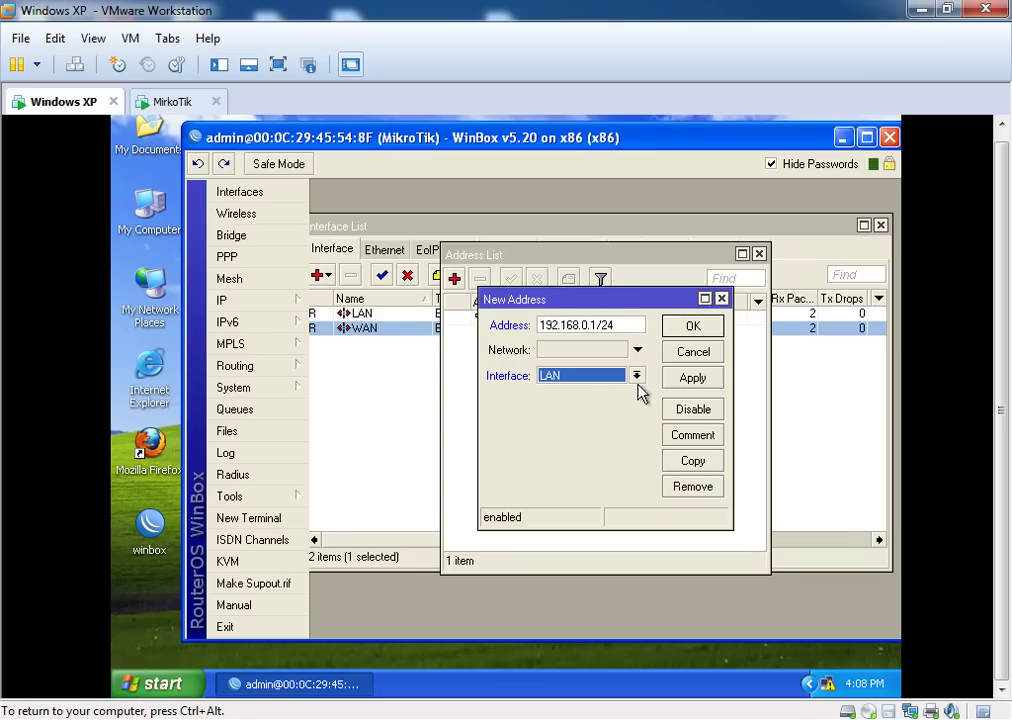
pyautogui.click(678, 381)
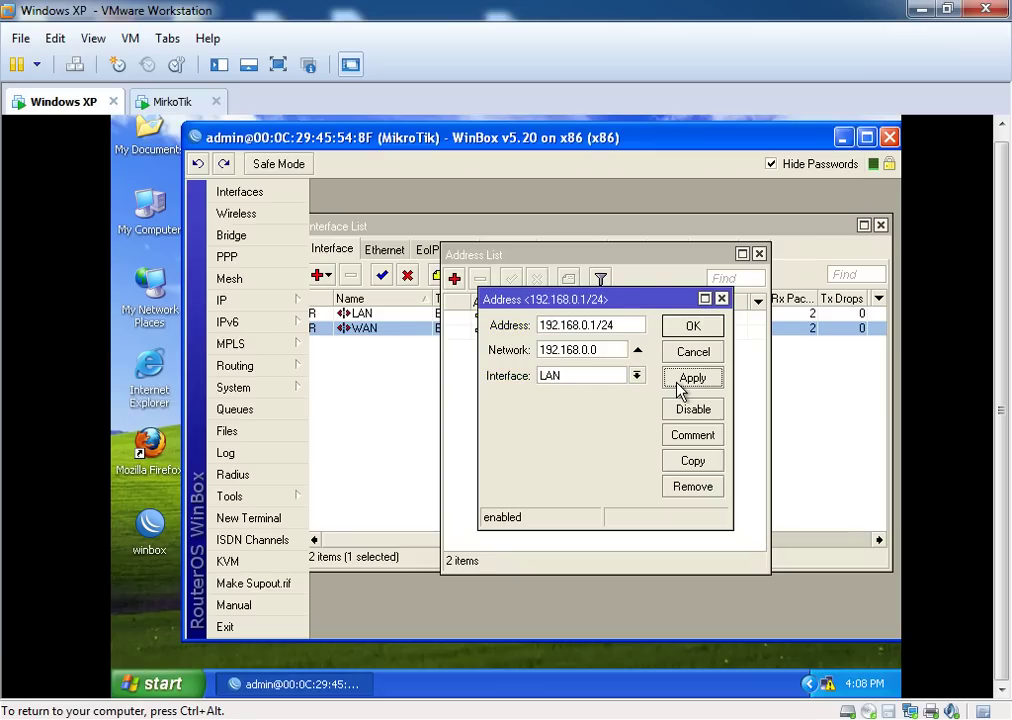
pyautogui.click(703, 332)
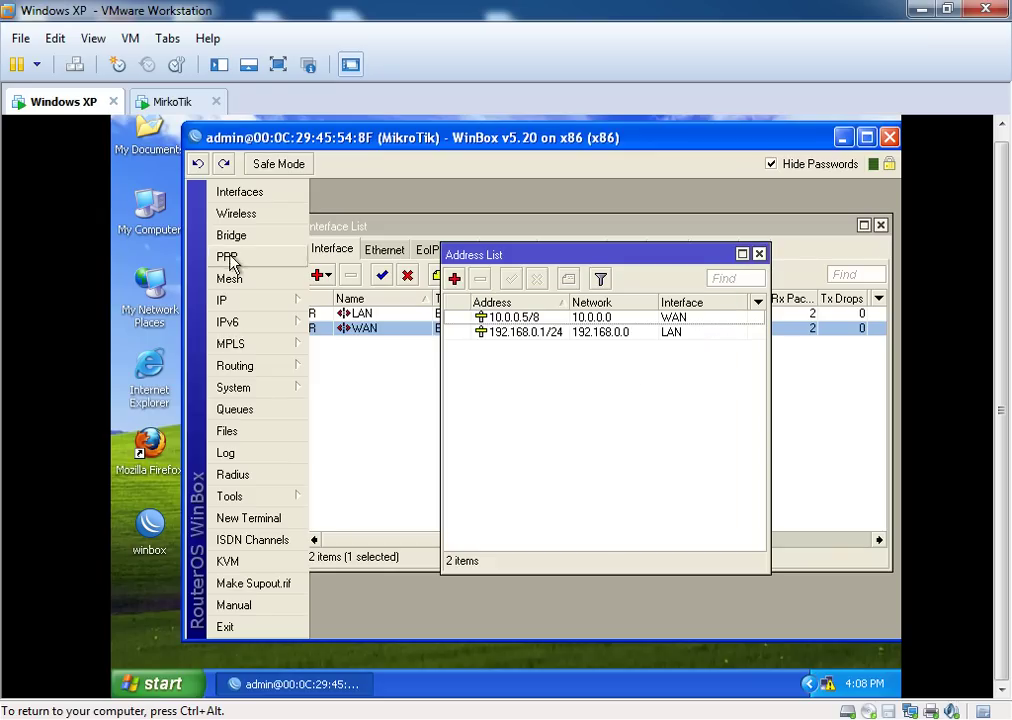
# Bring up IP > DNS settings, positioned clear of the Address List
pyautogui.click(265, 313)
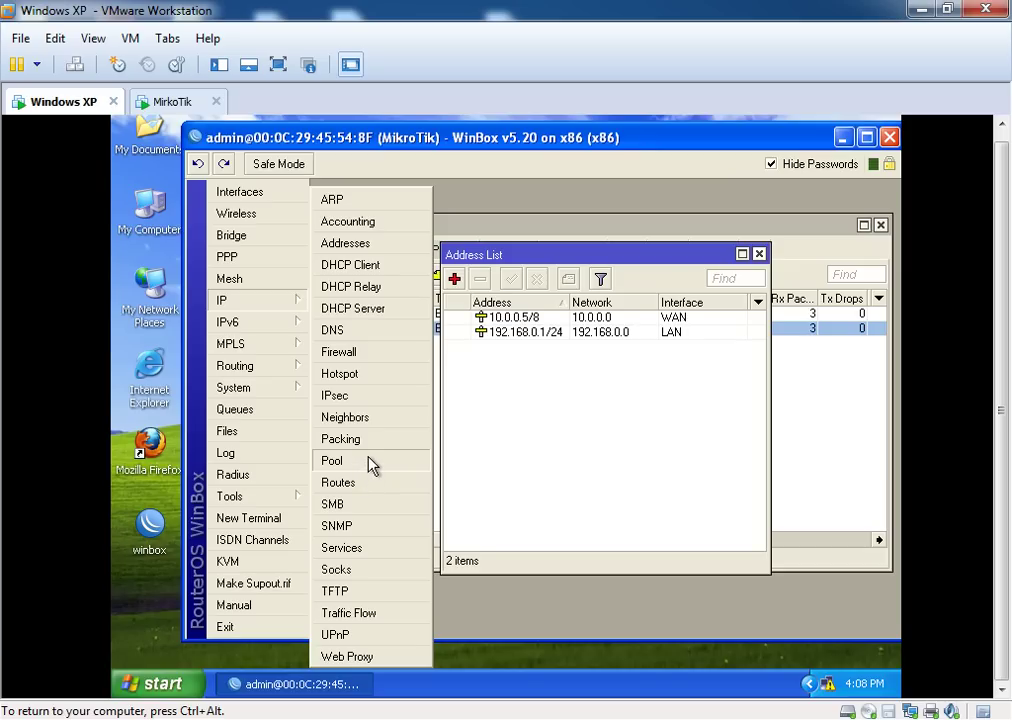
pyautogui.click(340, 334)
pyautogui.moveTo(530, 330); pyautogui.dragTo(439, 359)
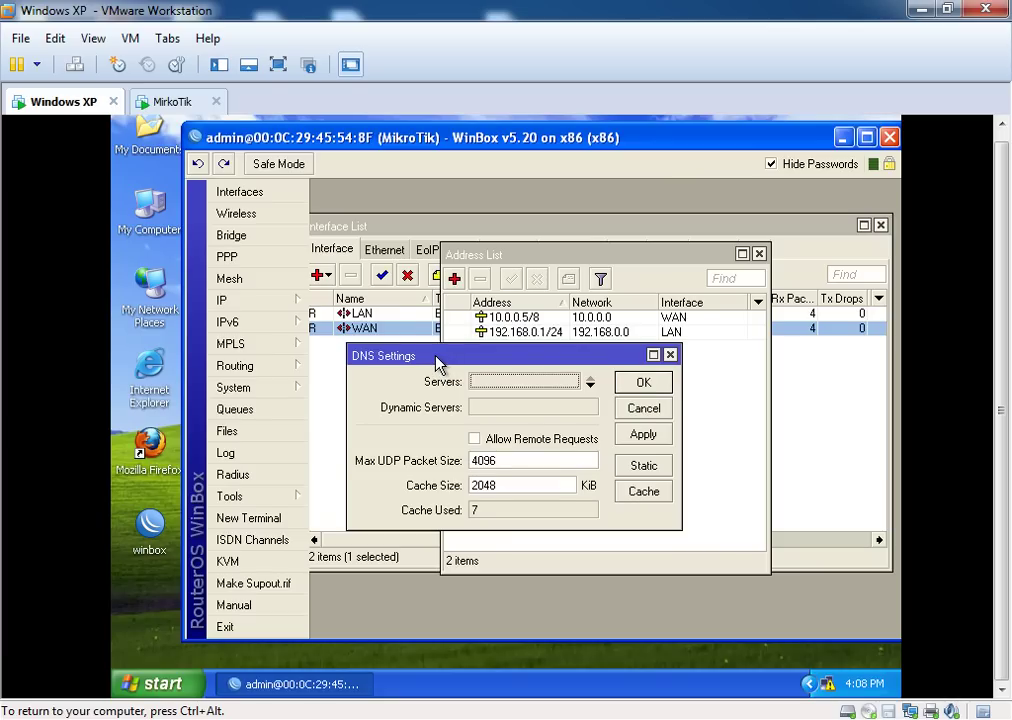
pyautogui.moveTo(436, 357); pyautogui.dragTo(416, 337)
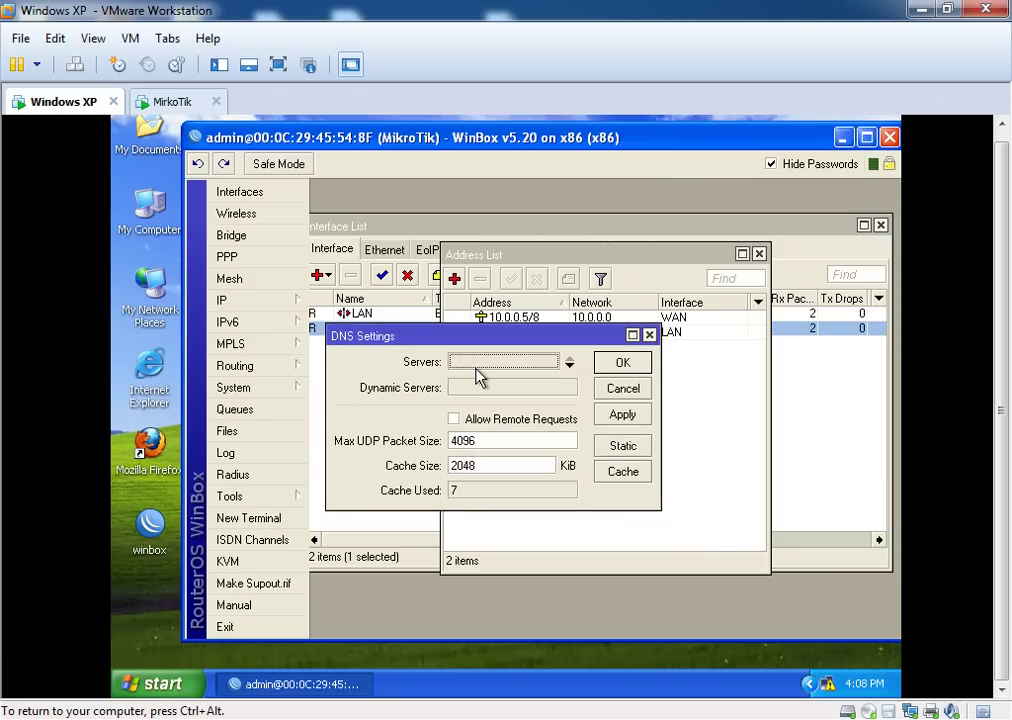
pyautogui.moveTo(467, 337); pyautogui.dragTo(483, 302)
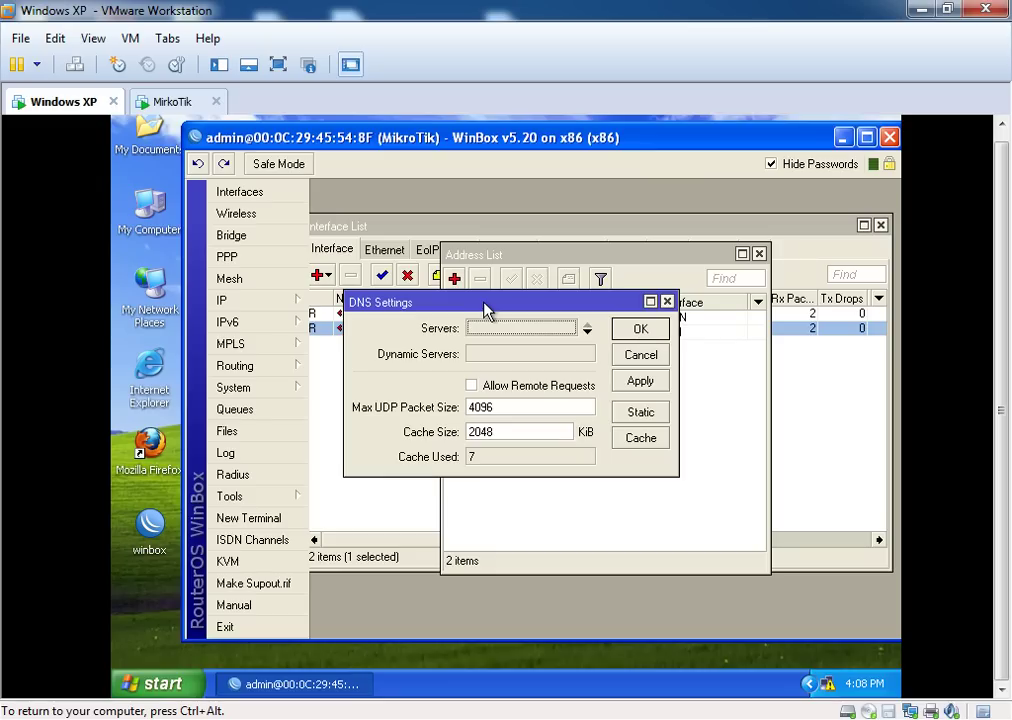
pyautogui.moveTo(484, 304); pyautogui.dragTo(512, 256)
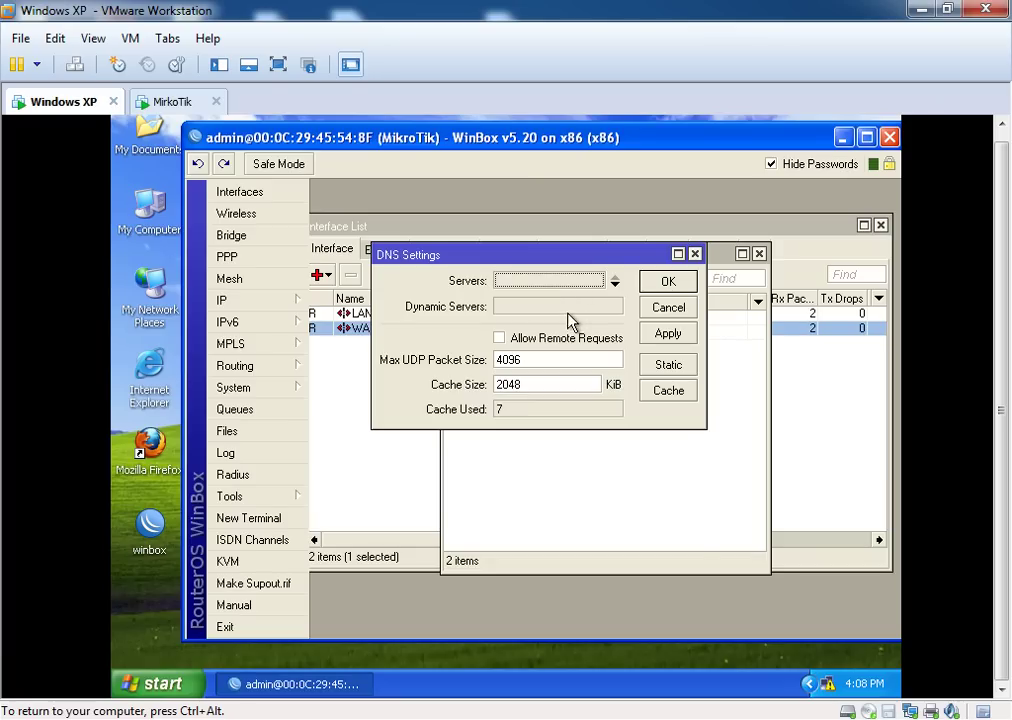
pyautogui.moveTo(558, 262); pyautogui.dragTo(604, 352)
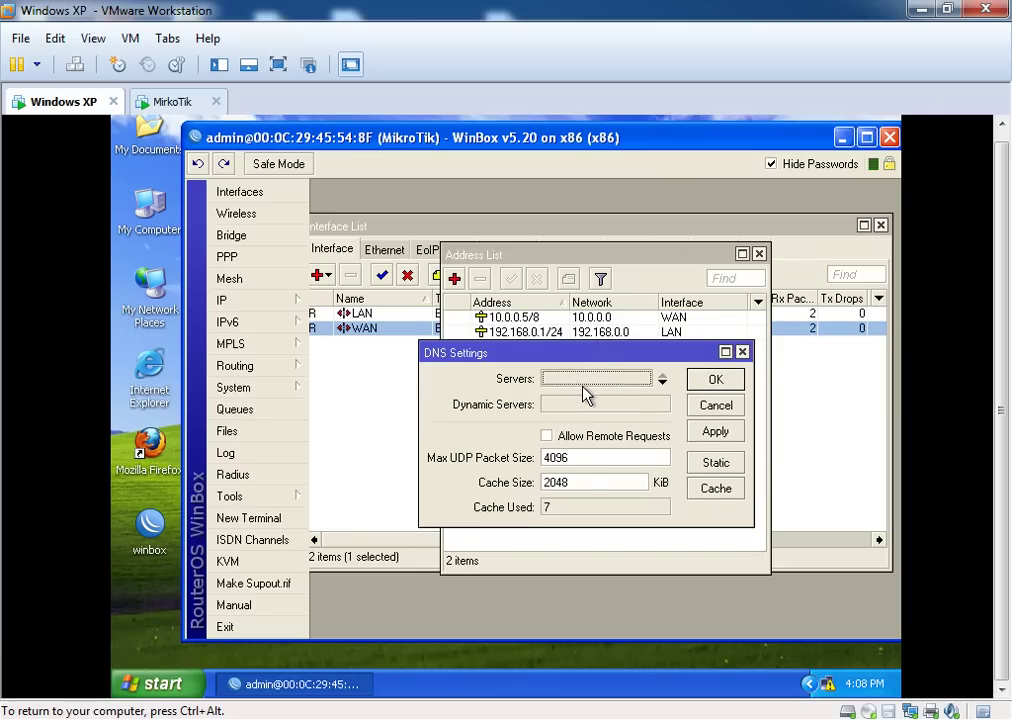
# Enter DNS servers 8.8.8.8 and 8.8.4.4
pyautogui.click(662, 380)
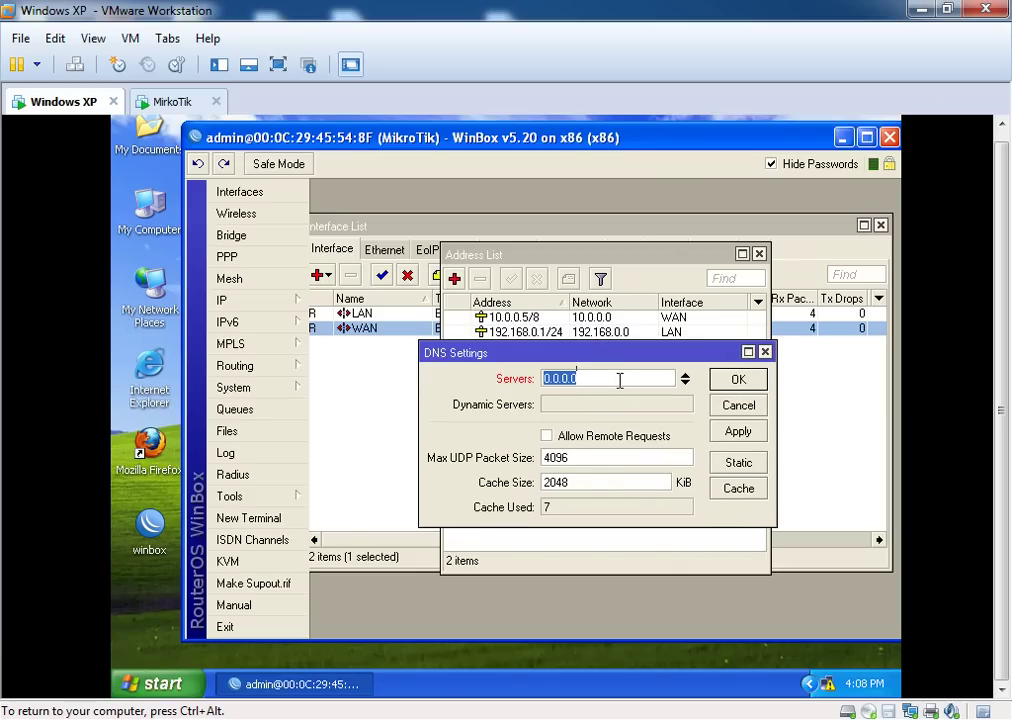
pyautogui.write('8.8.8.8')
pyautogui.click(685, 383)
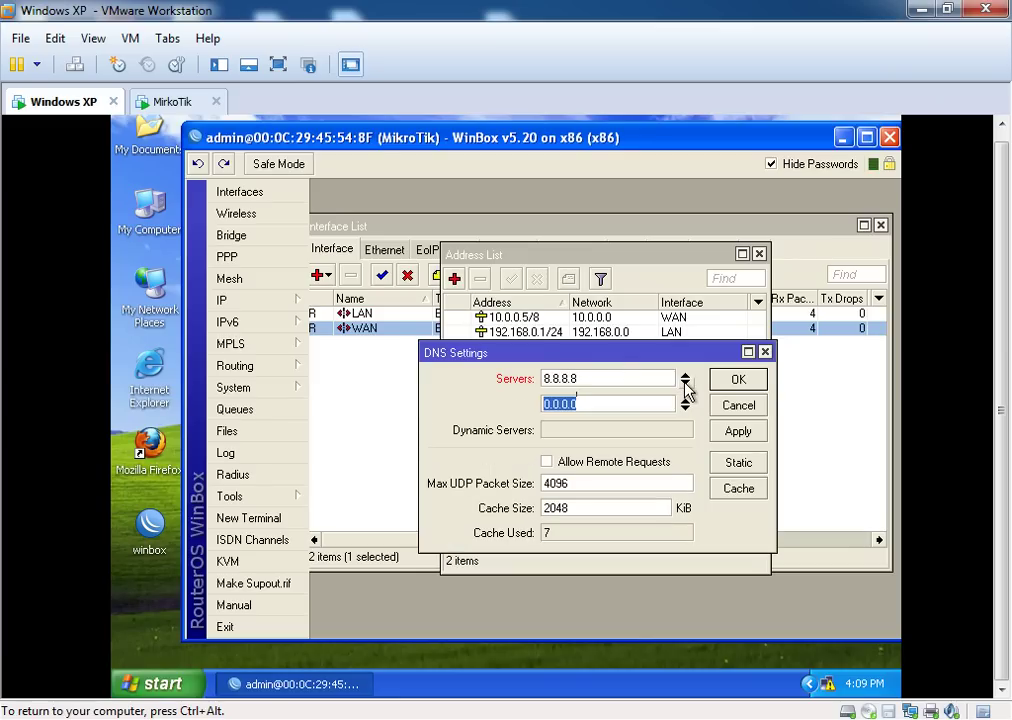
pyautogui.write('8.0')
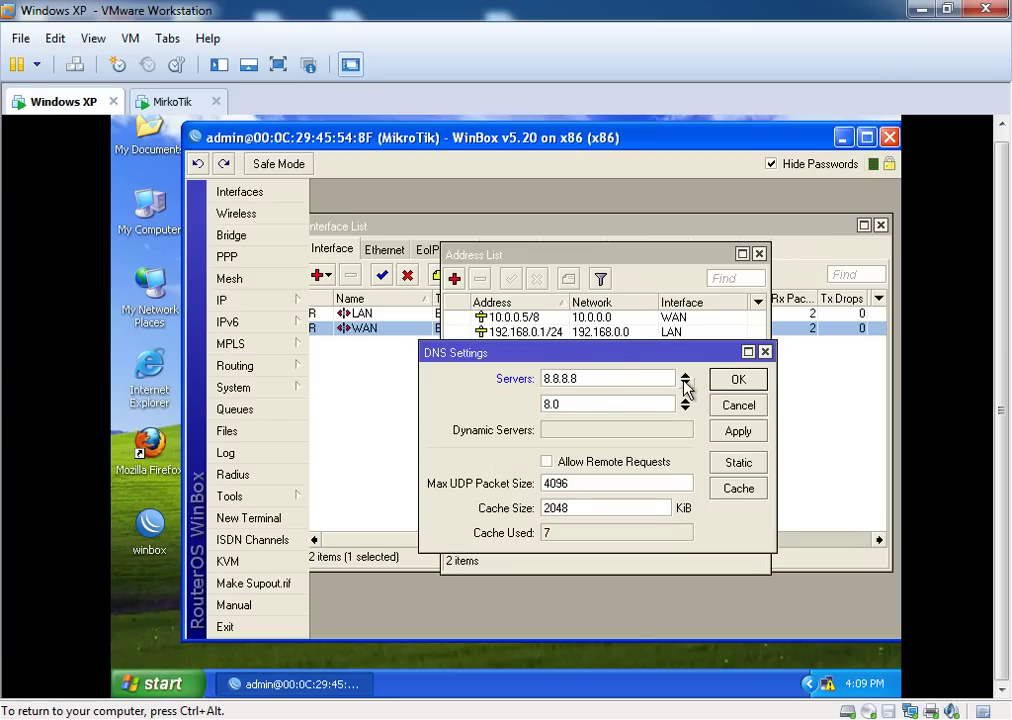
pyautogui.press('BackSpace')
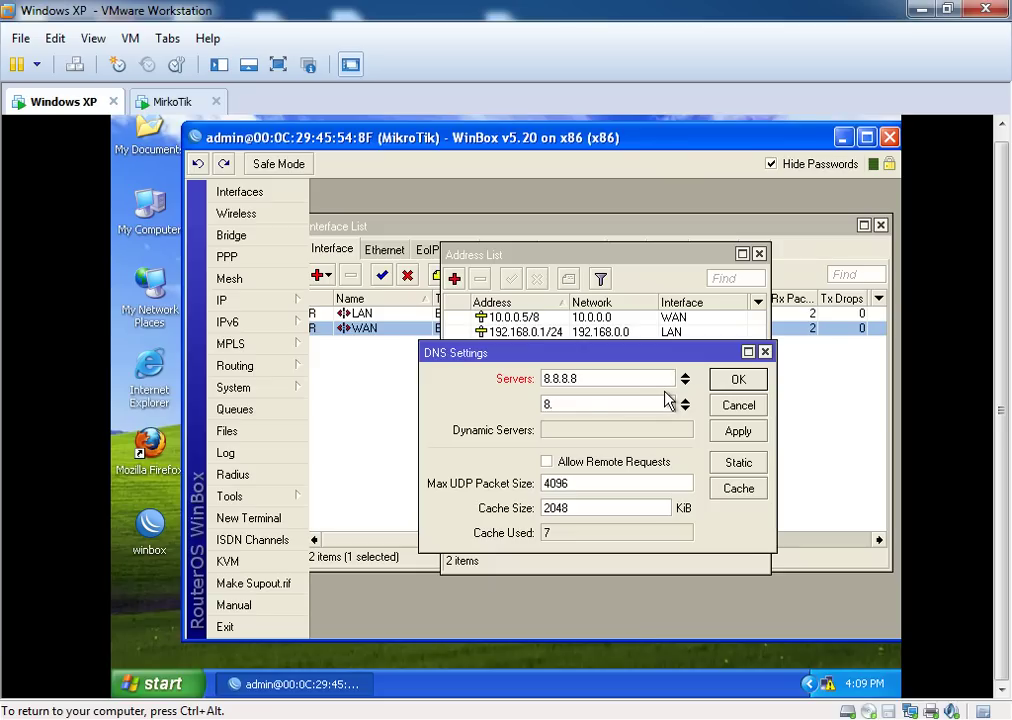
pyautogui.write('8.4.4')
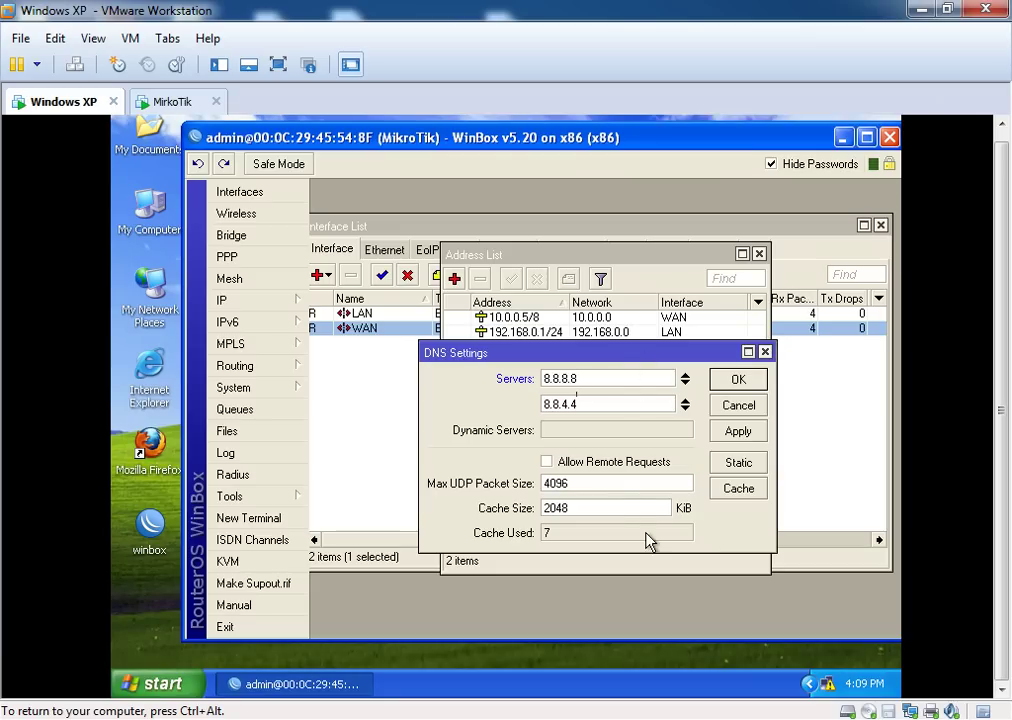
pyautogui.moveTo(594, 349); pyautogui.dragTo(584, 316)
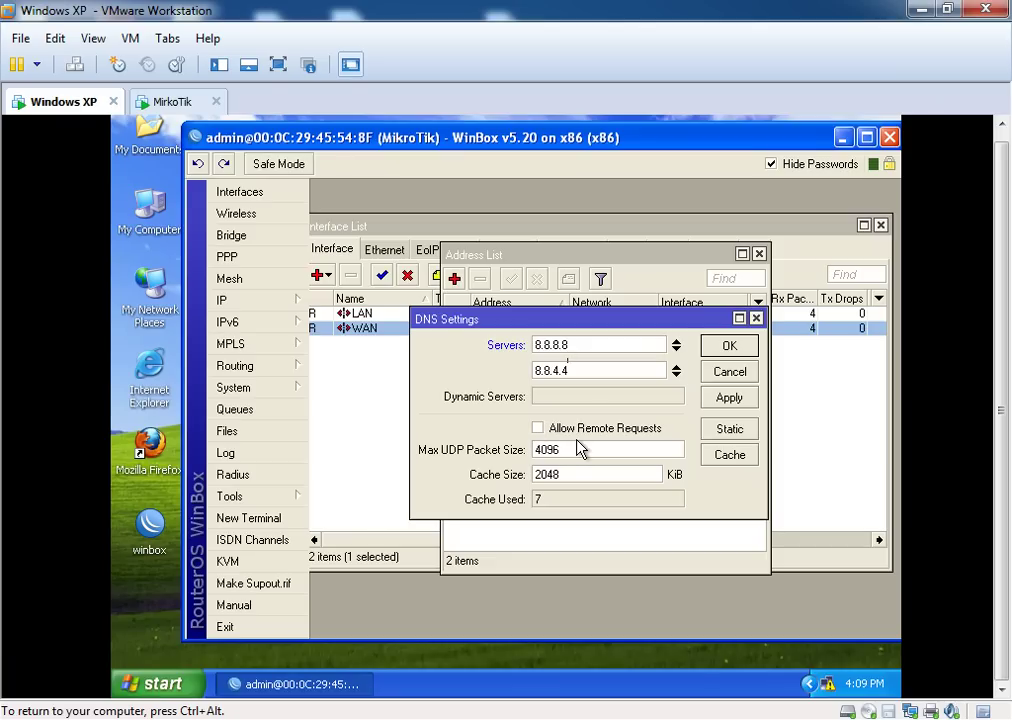
# Tick Allow Remote Requests in DNS Settings, keeping servers 8.8.8.8 and 8.8.4.4
pyautogui.moveTo(544, 327); pyautogui.dragTo(486, 281)
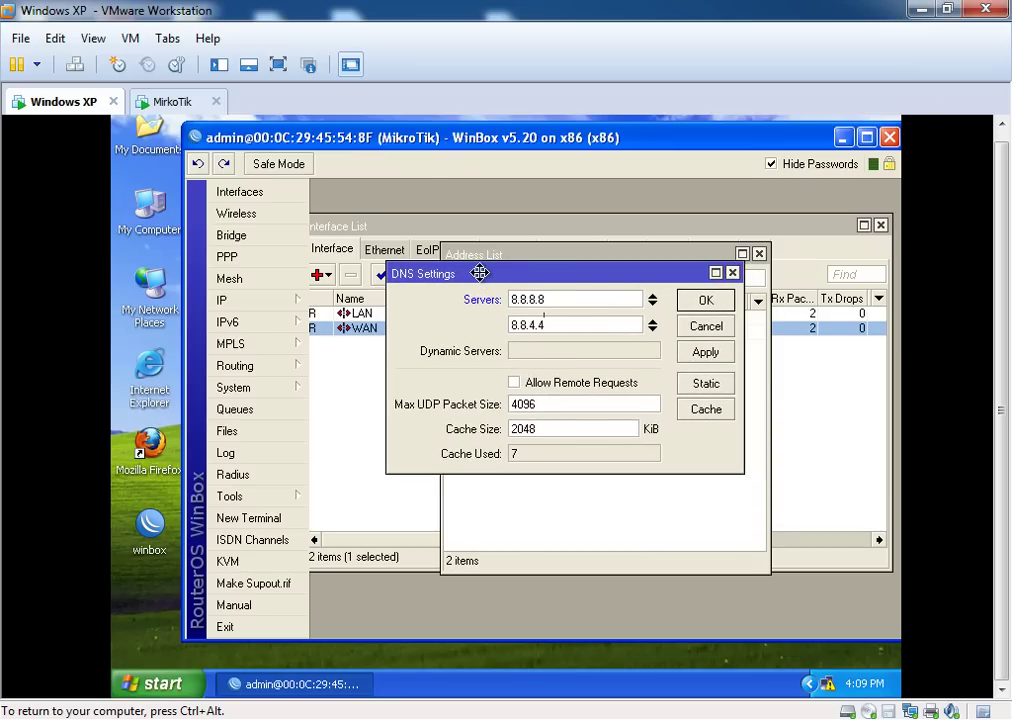
pyautogui.click(514, 385)
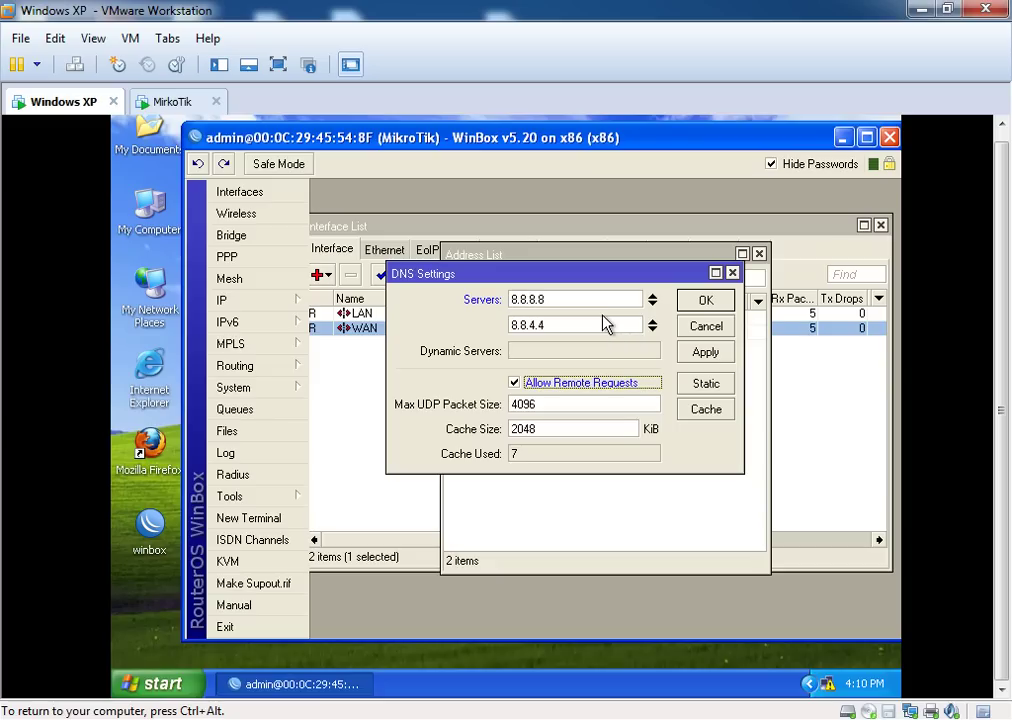
pyautogui.moveTo(569, 272); pyautogui.dragTo(596, 319)
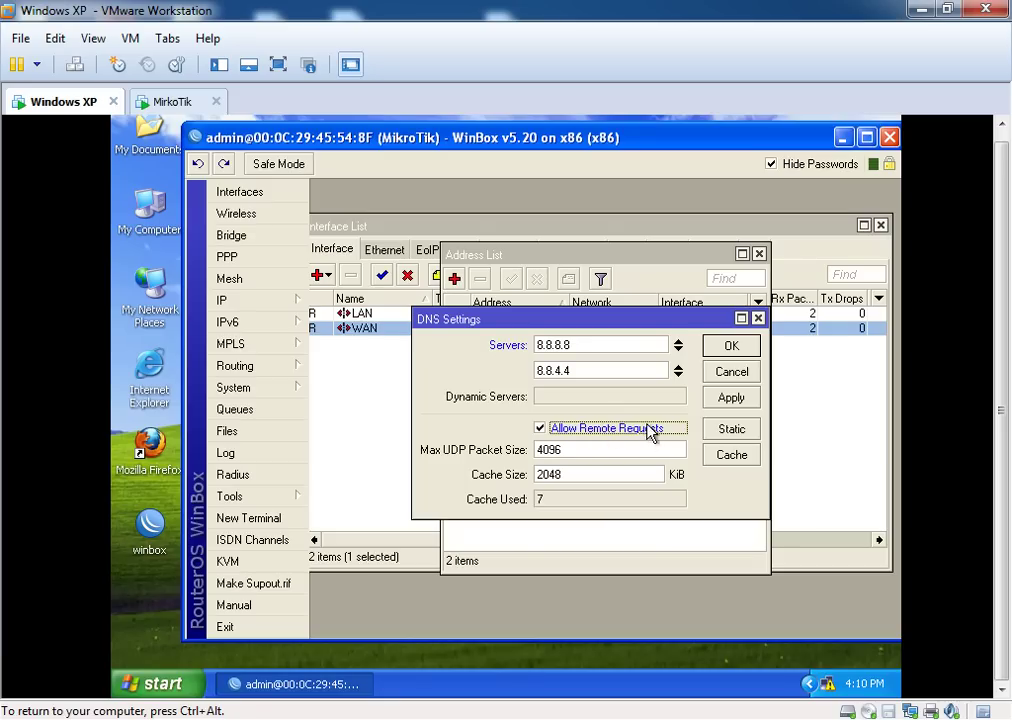
pyautogui.moveTo(540, 325); pyautogui.dragTo(510, 288)
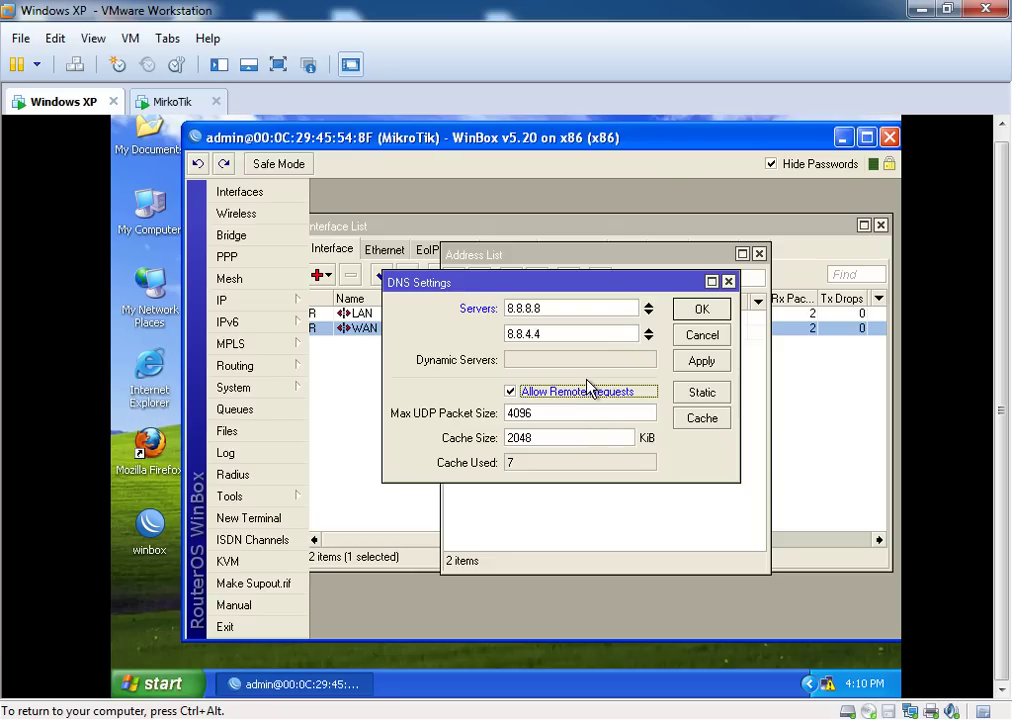
pyautogui.moveTo(562, 284); pyautogui.dragTo(588, 319)
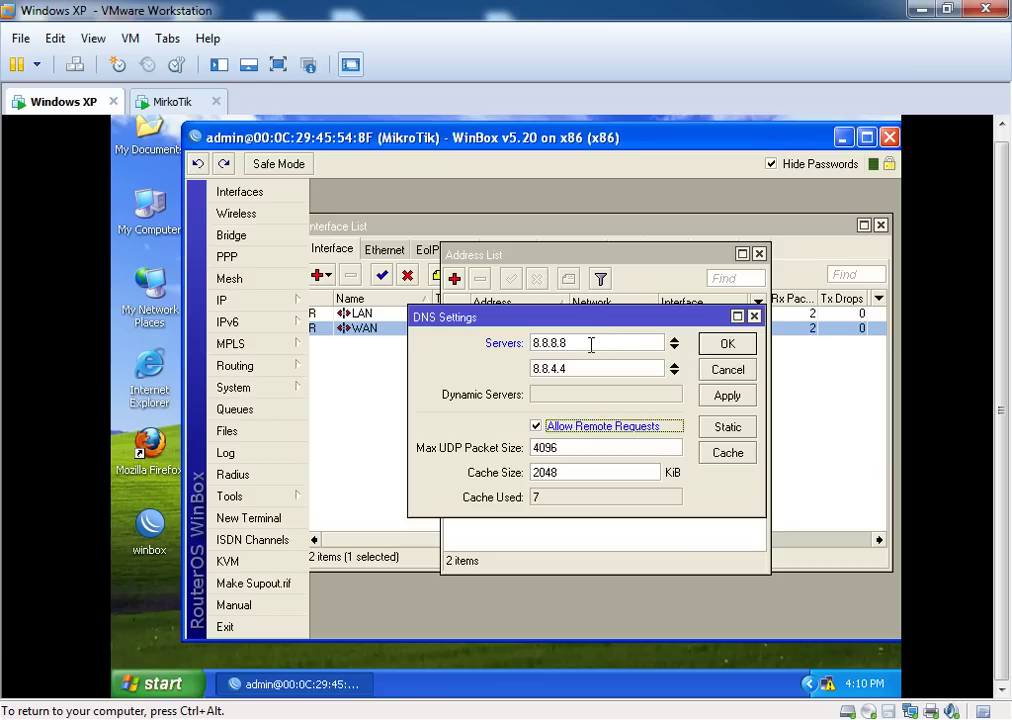
pyautogui.moveTo(583, 343); pyautogui.dragTo(506, 289)
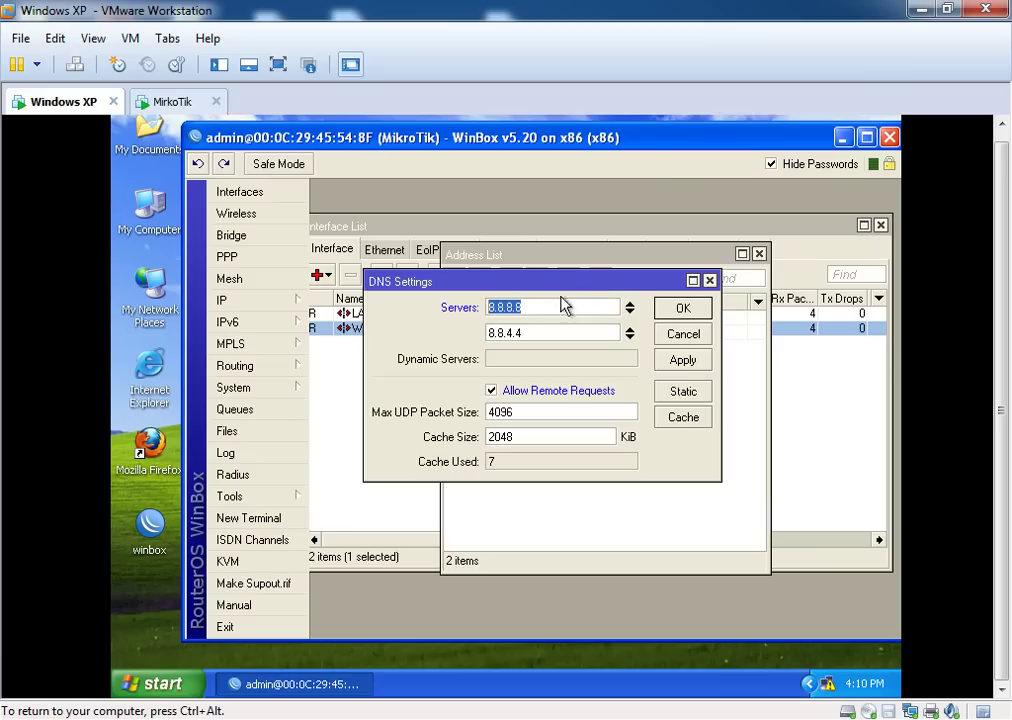
pyautogui.moveTo(557, 286); pyautogui.dragTo(580, 316)
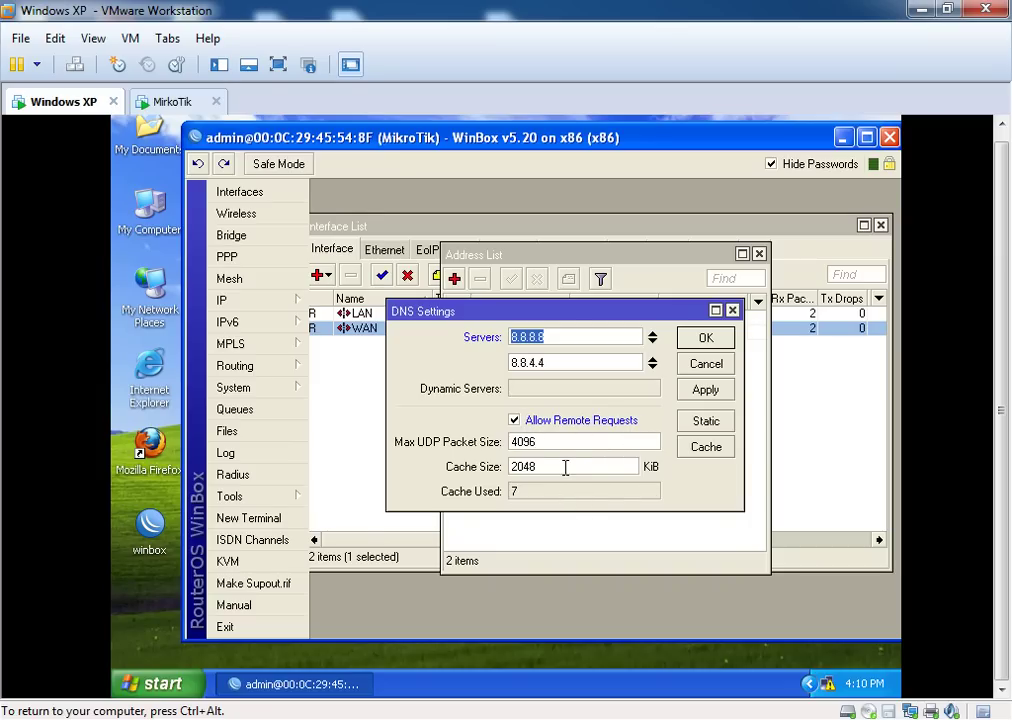
# Change the DNS cache size from 2048 to 12000 KiB and confirm with OK
pyautogui.moveTo(560, 466); pyautogui.dragTo(513, 458)
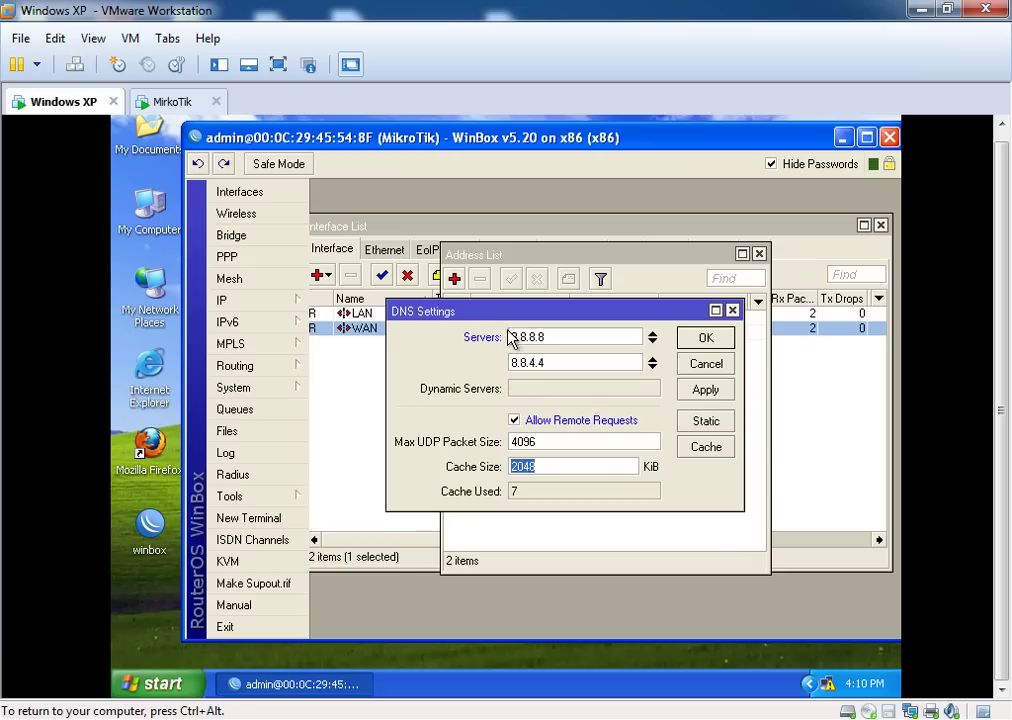
pyautogui.moveTo(509, 312); pyautogui.dragTo(485, 240)
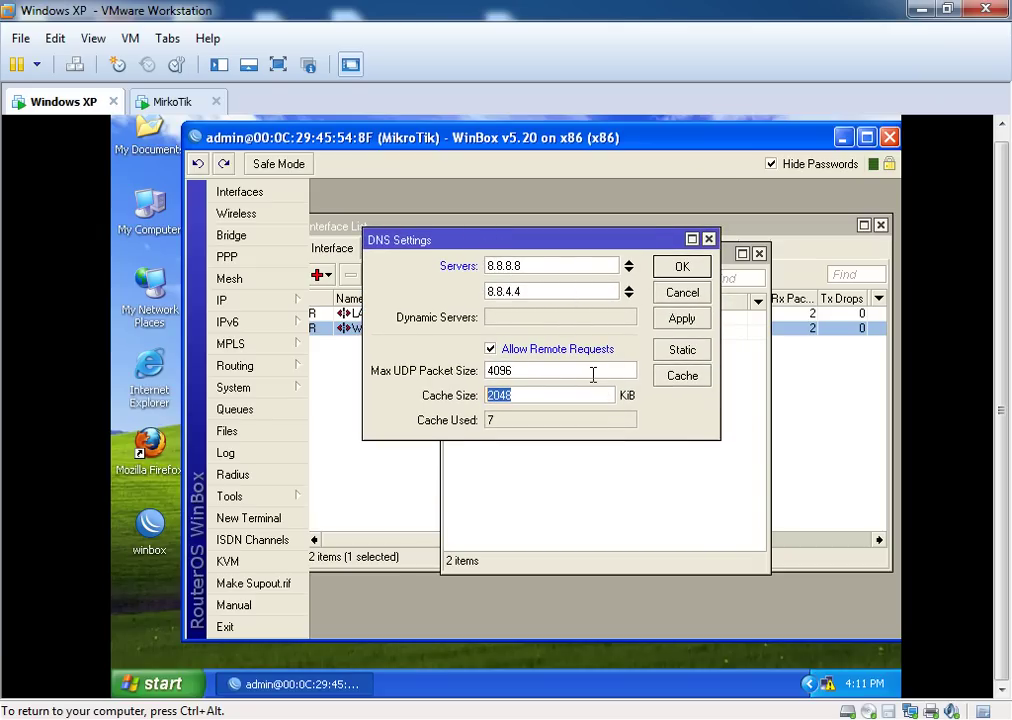
pyautogui.write('12000')
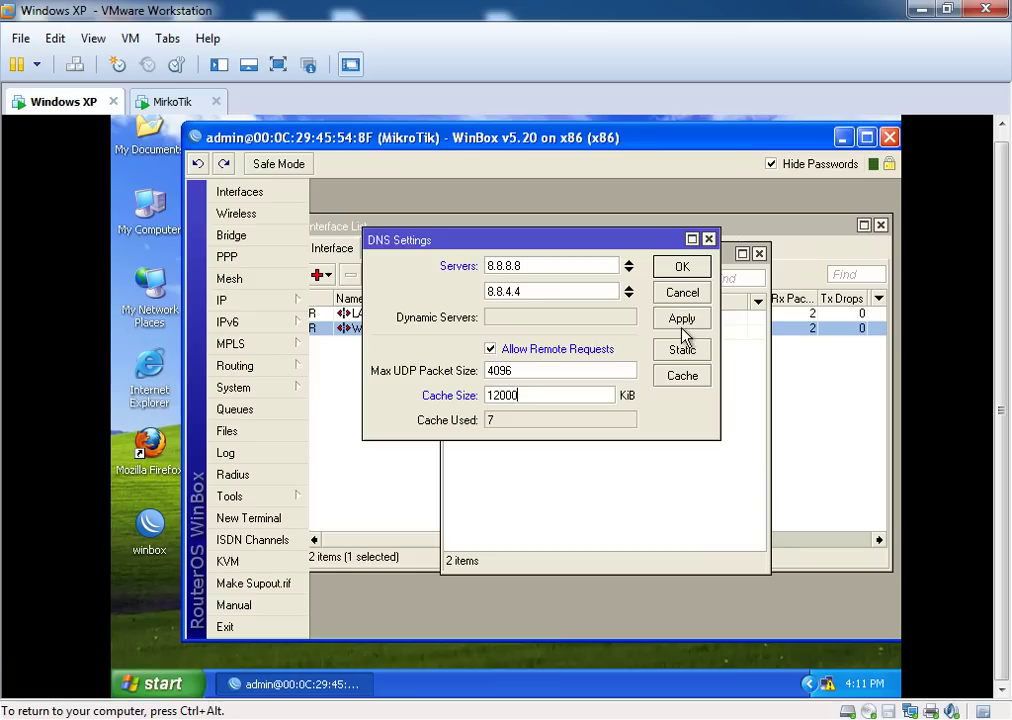
pyautogui.click(684, 268)
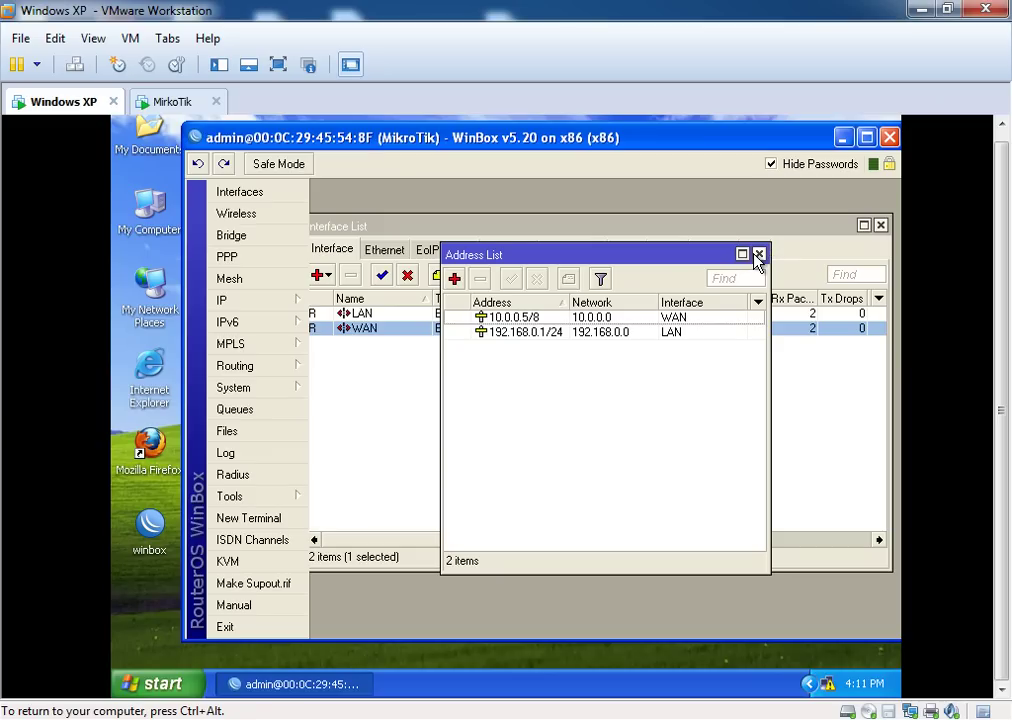
# Open IP > Routes to show the 10.0.0.0/8 WAN and 192.168.0.0/24 LAN routes
pyautogui.moveTo(672, 254); pyautogui.dragTo(639, 284)
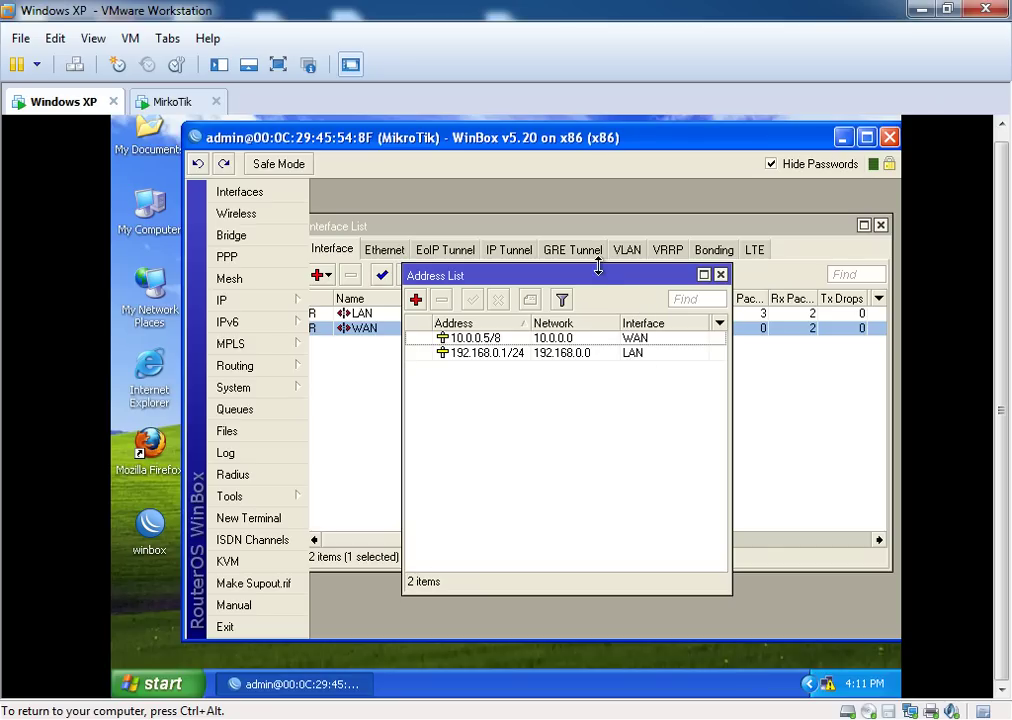
pyautogui.click(272, 300)
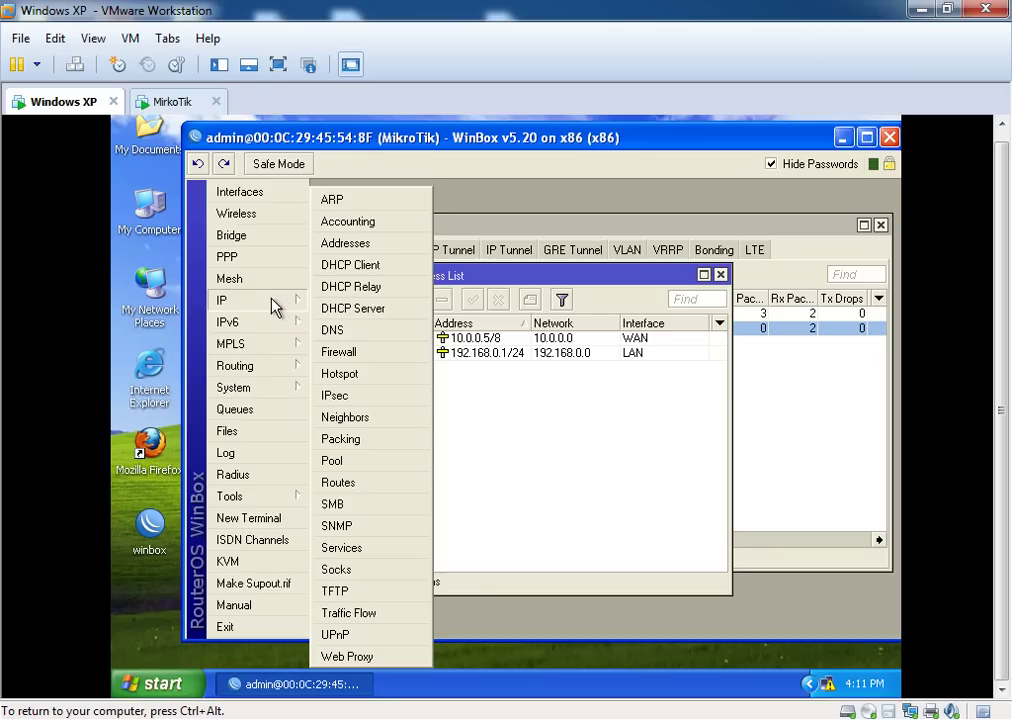
pyautogui.click(389, 482)
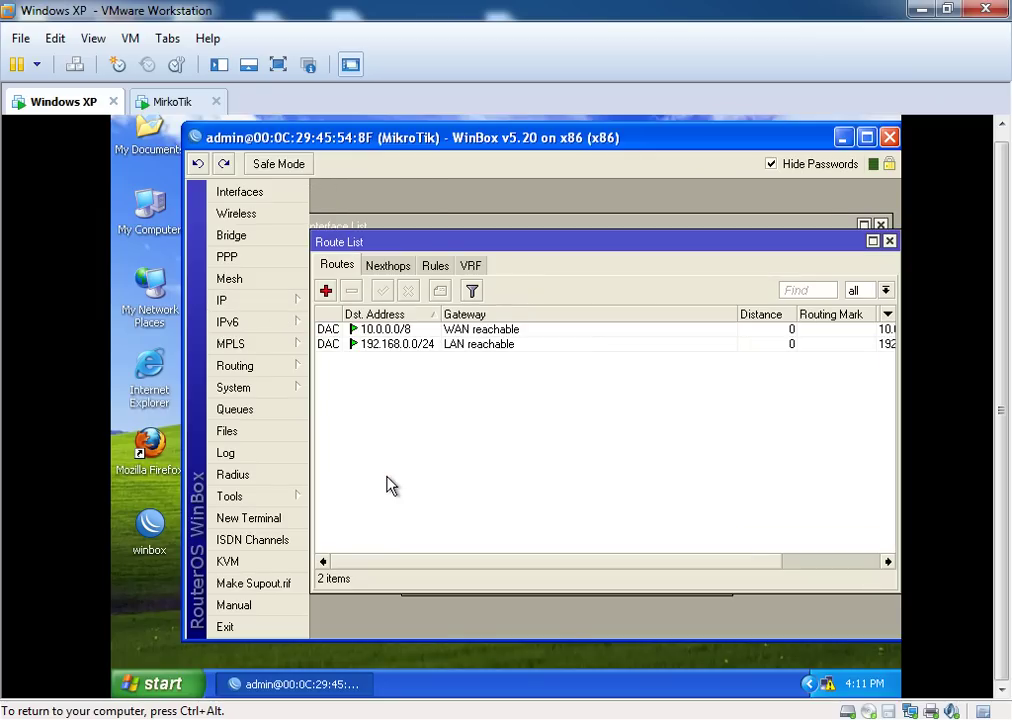
# Add a default route 0.0.0.0/0 with gateway 10.0.0.1, then apply and save it
pyautogui.click(325, 290)
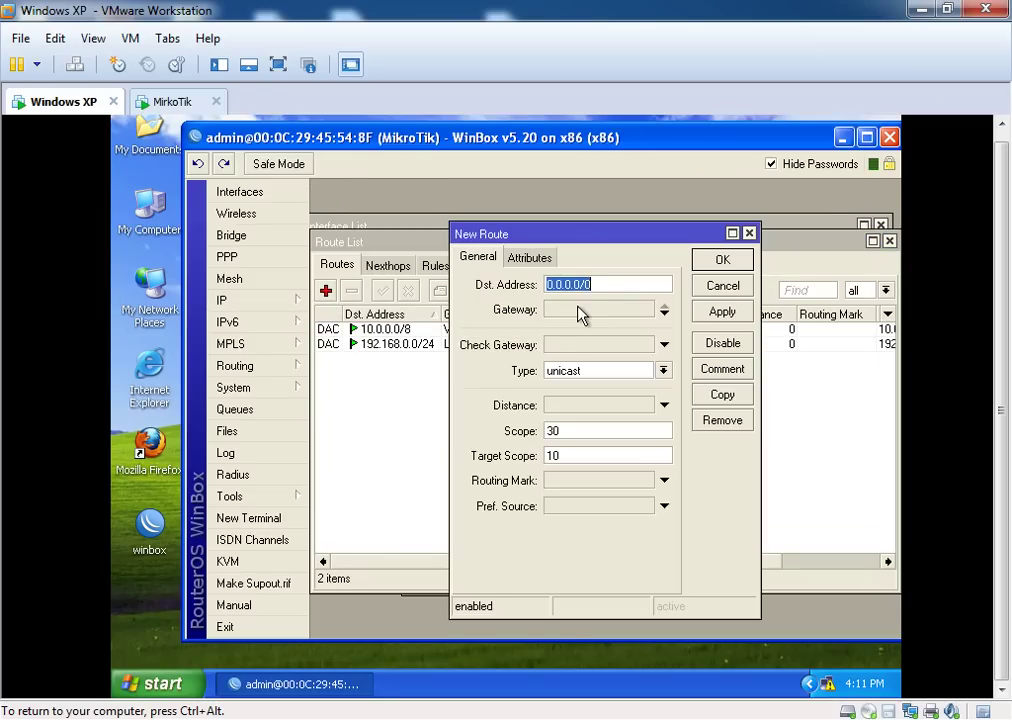
pyautogui.click(580, 314)
pyautogui.write('0.0.0.0')
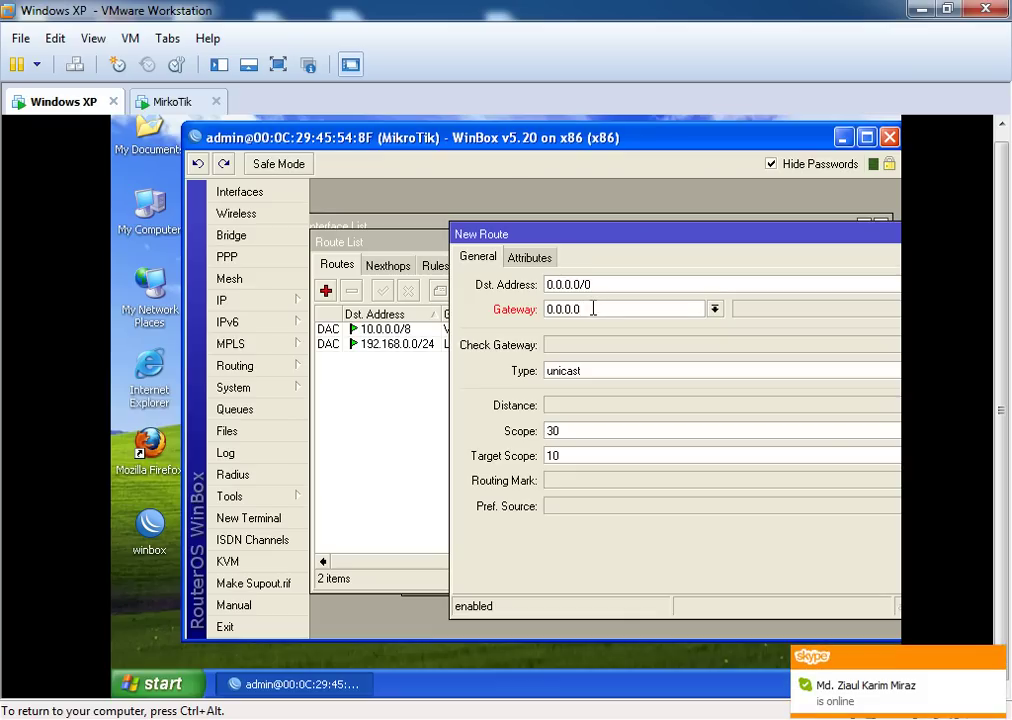
pyautogui.moveTo(593, 306); pyautogui.dragTo(541, 312)
pyautogui.write('10.0.0.1')
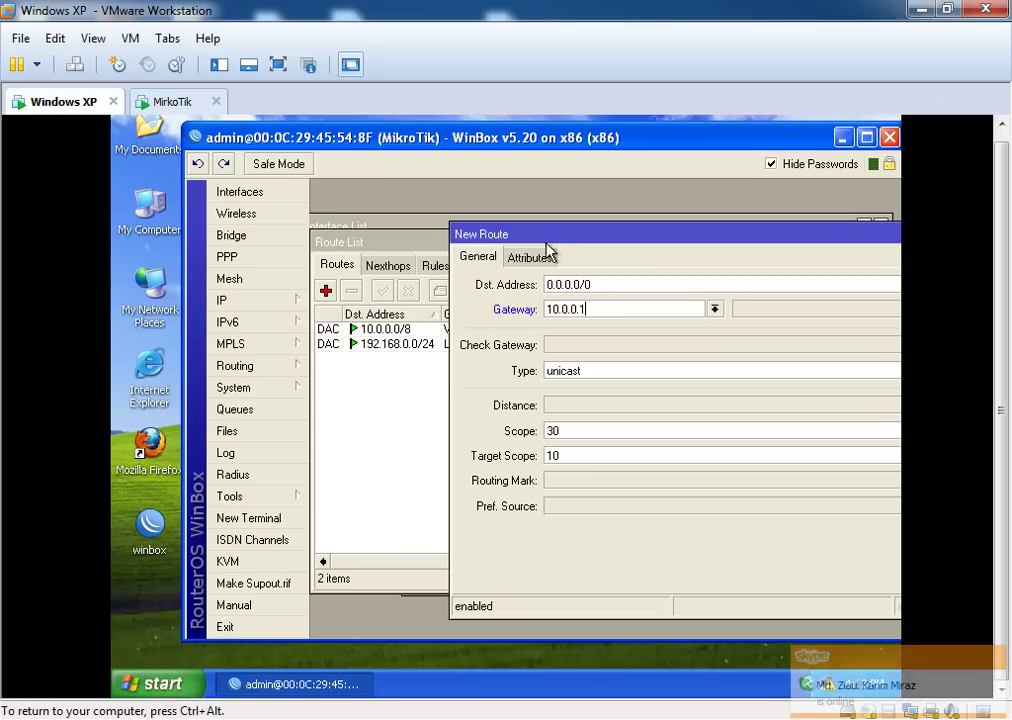
pyautogui.moveTo(542, 239); pyautogui.dragTo(512, 235)
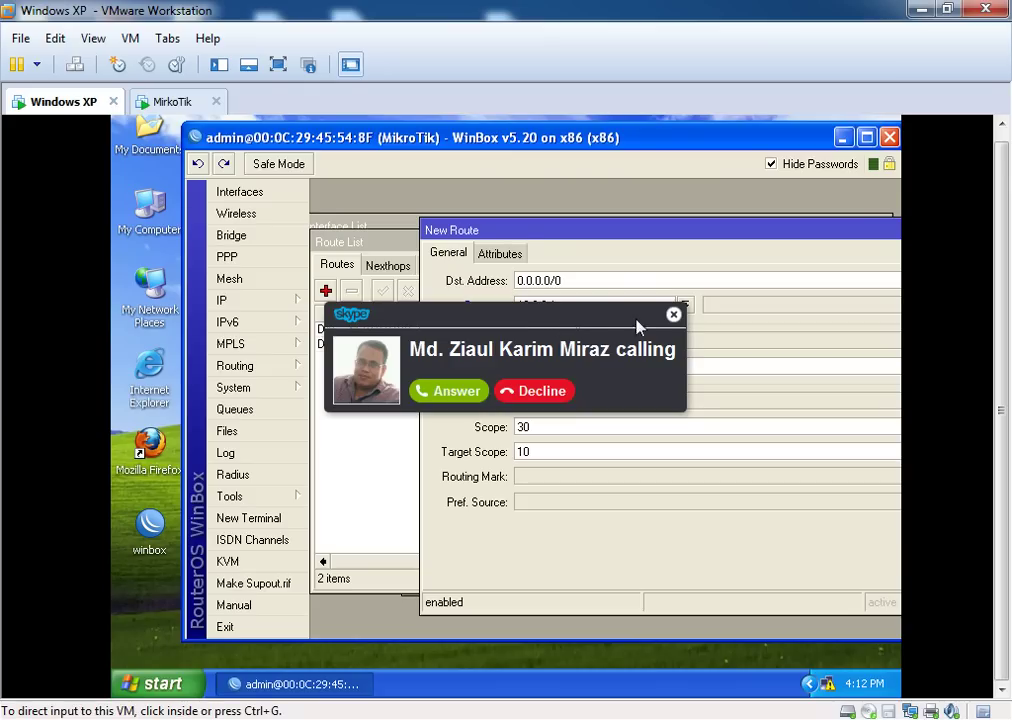
pyautogui.click(674, 316)
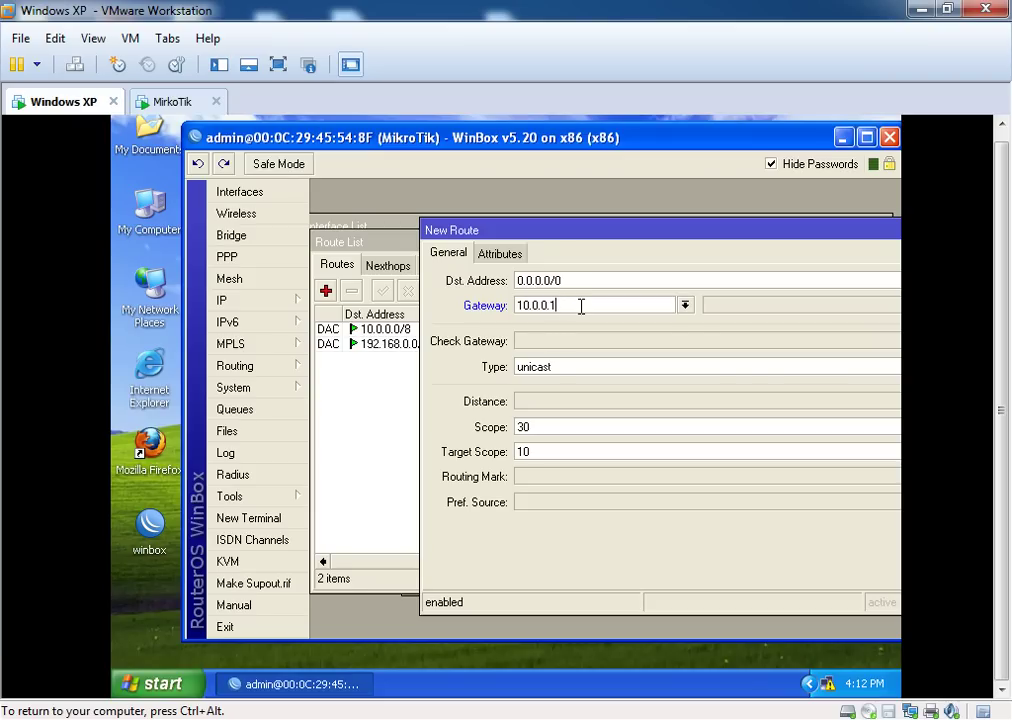
pyautogui.moveTo(560, 235); pyautogui.dragTo(403, 256)
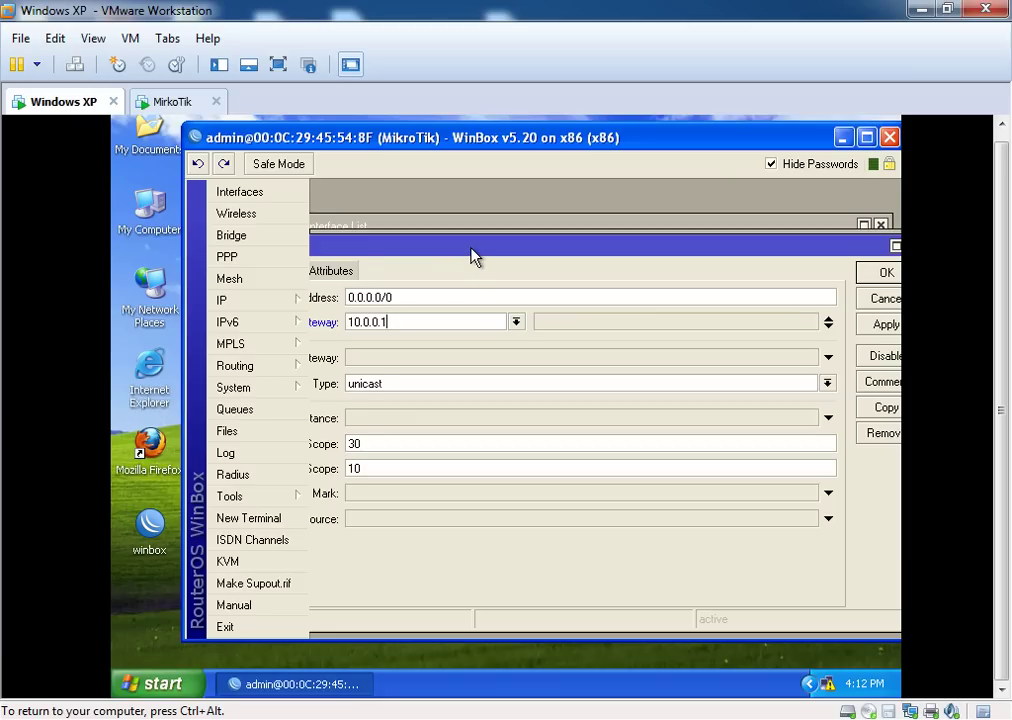
pyautogui.moveTo(472, 250); pyautogui.dragTo(452, 246)
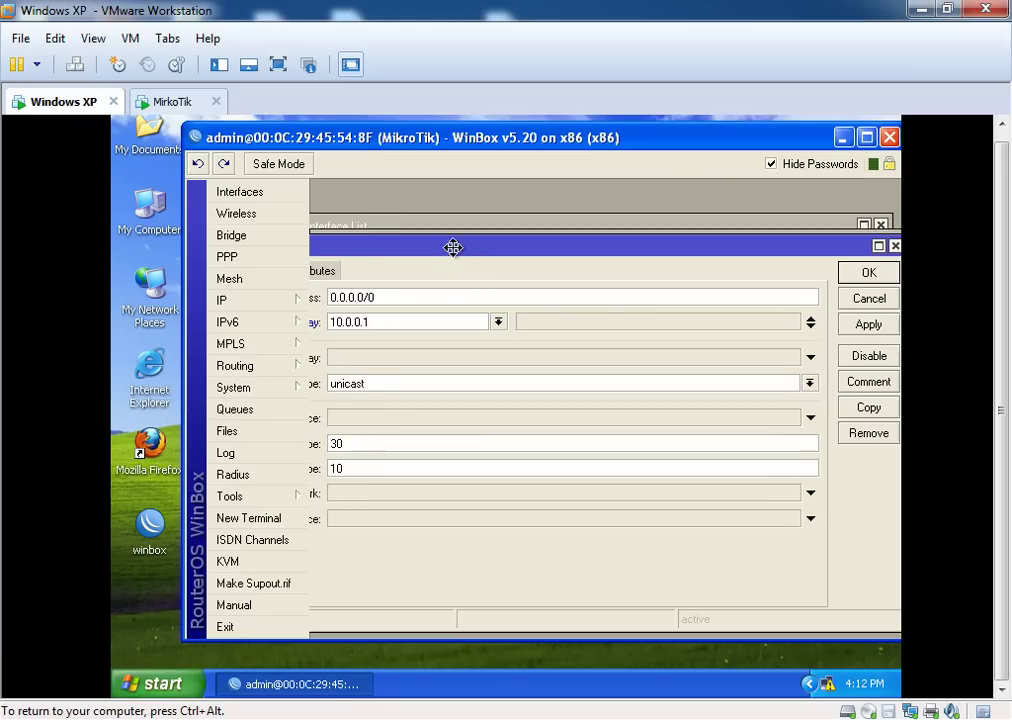
pyautogui.click(852, 326)
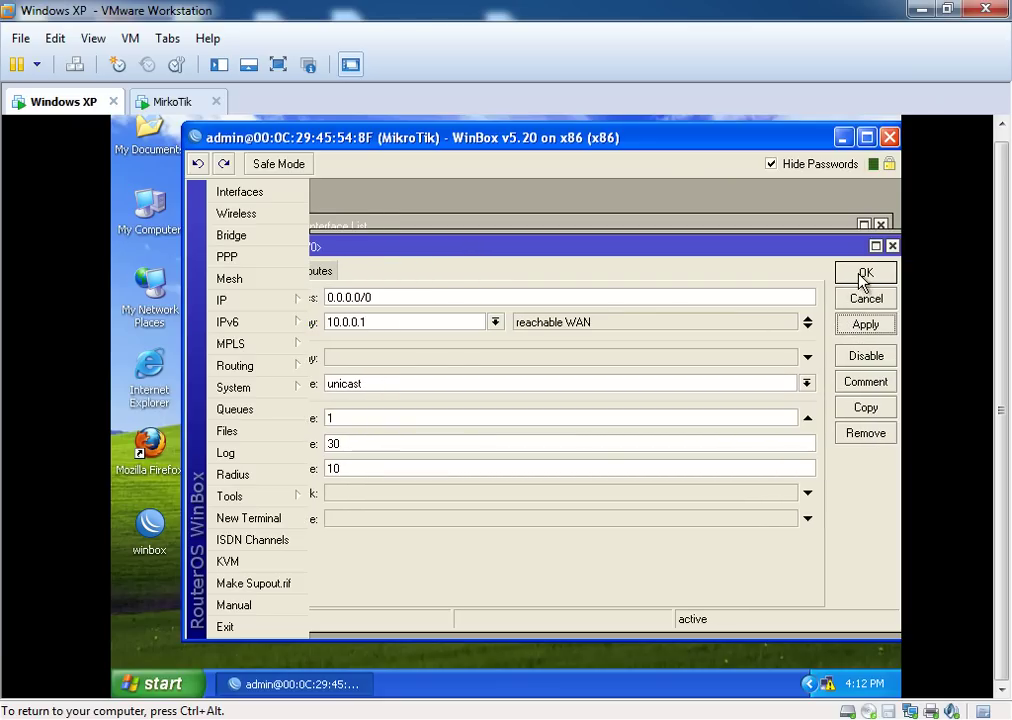
pyautogui.click(863, 276)
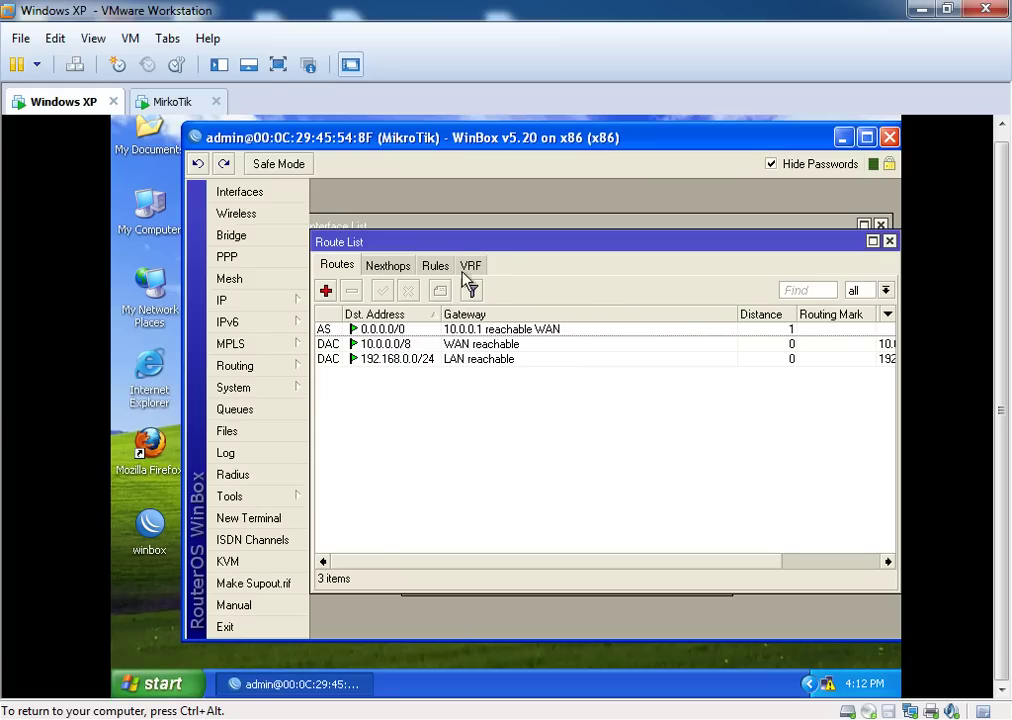
# Close the Route List and bring the Address List (10.0.0.5/8 WAN, 192.168.0.1/24 LAN) into view
pyautogui.moveTo(463, 246); pyautogui.dragTo(488, 240)
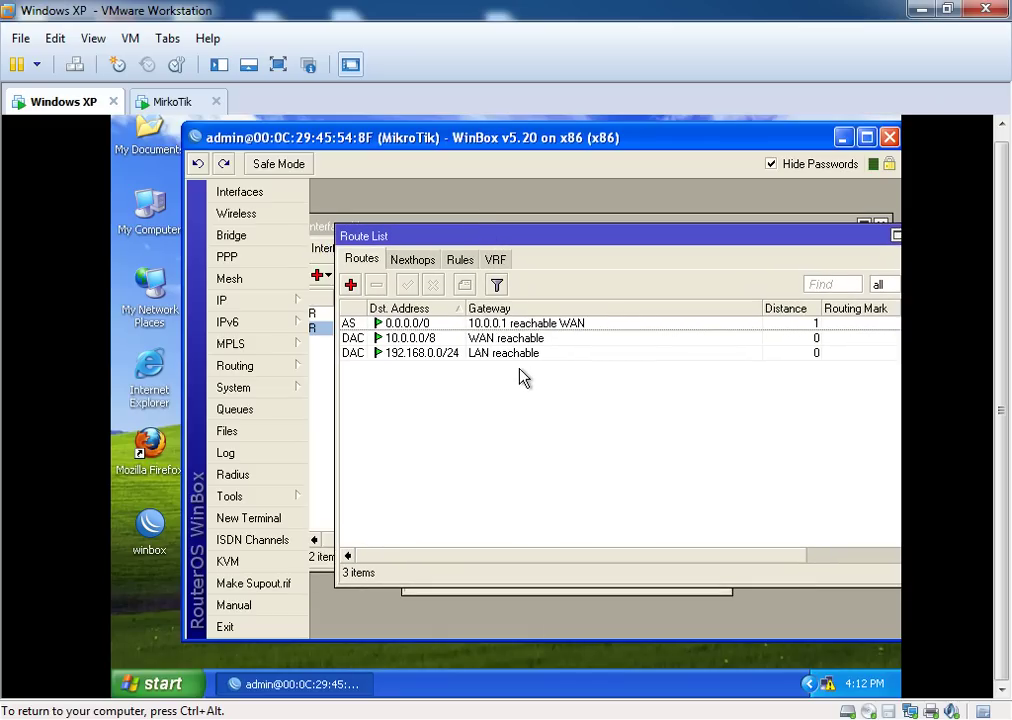
pyautogui.moveTo(549, 237); pyautogui.dragTo(516, 240)
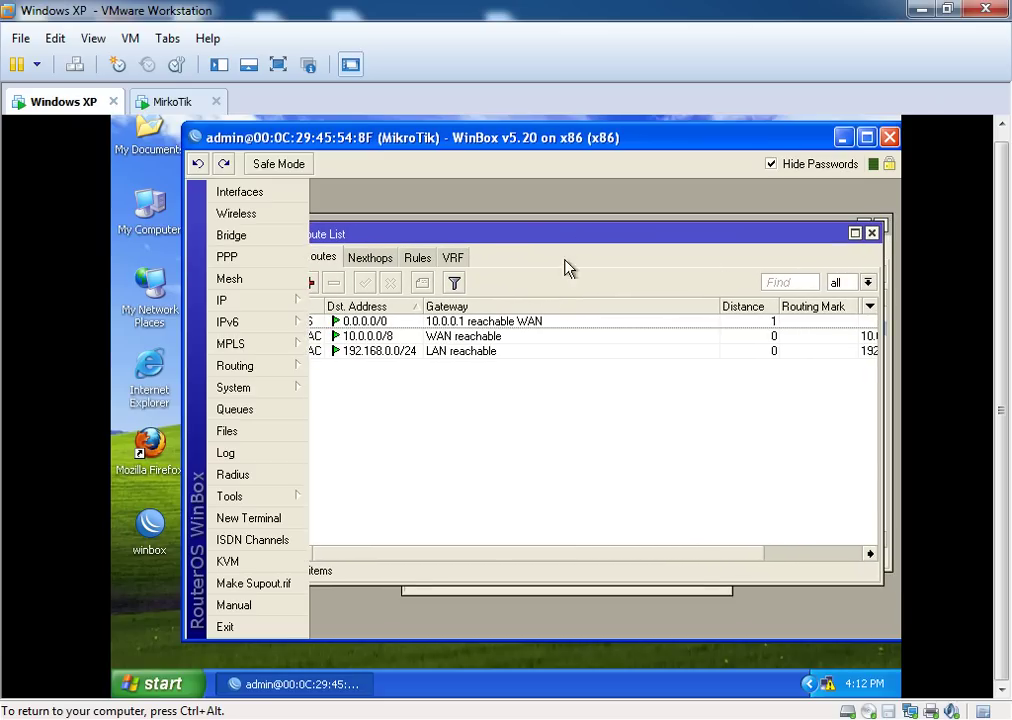
pyautogui.moveTo(460, 237); pyautogui.dragTo(510, 244)
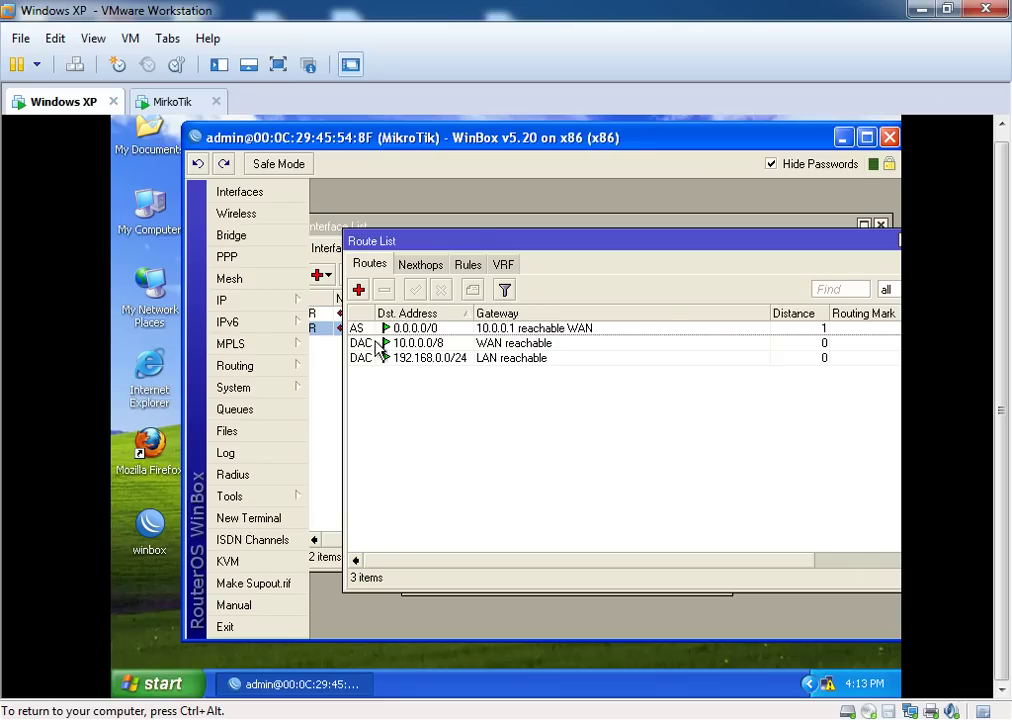
pyautogui.moveTo(481, 238); pyautogui.dragTo(405, 279)
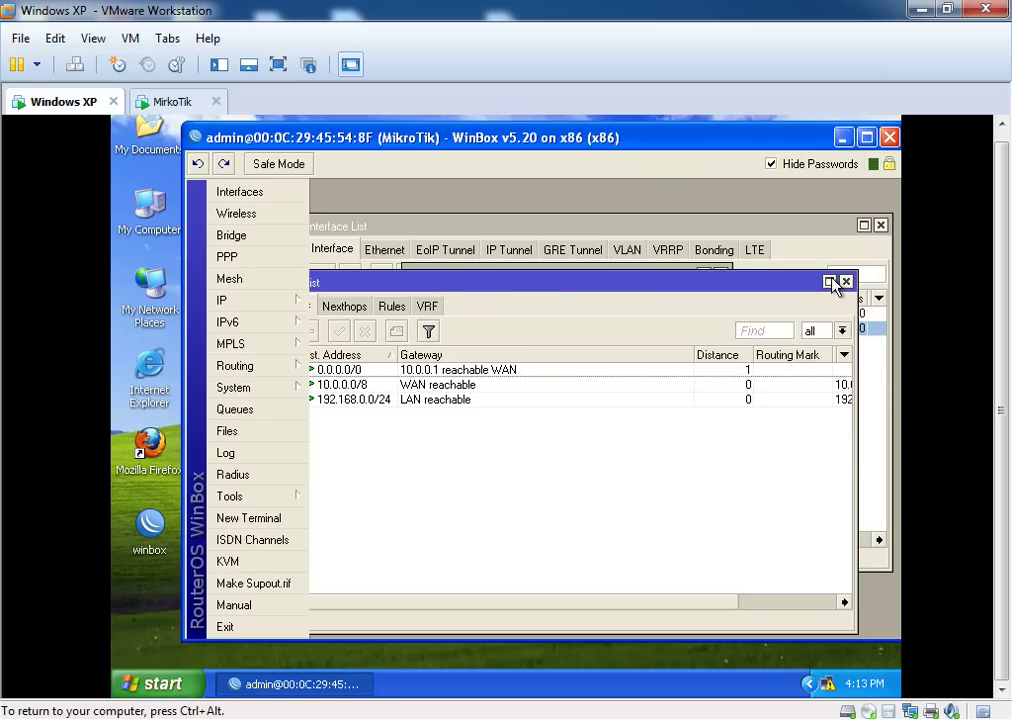
pyautogui.click(845, 281)
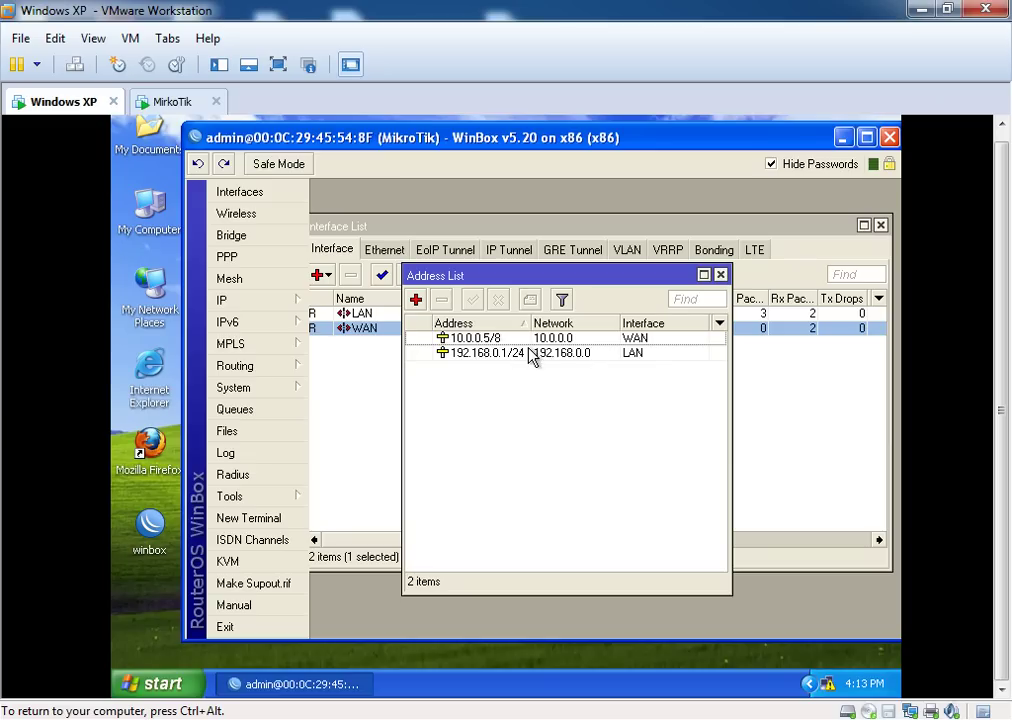
pyautogui.moveTo(539, 275); pyautogui.dragTo(506, 271)
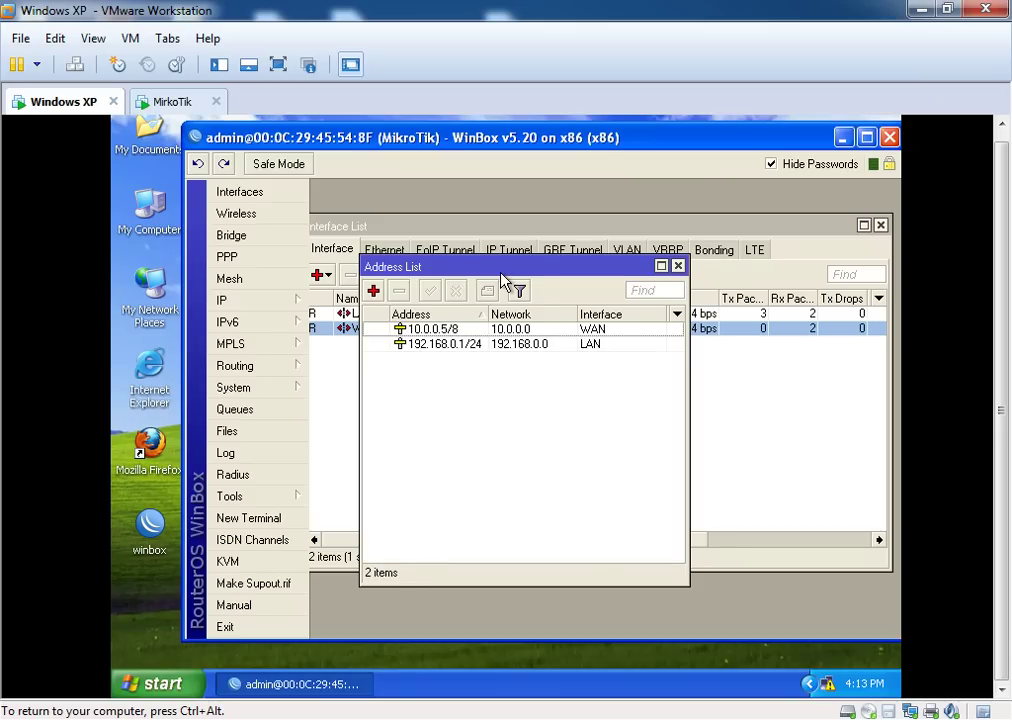
pyautogui.moveTo(519, 266); pyautogui.dragTo(560, 269)
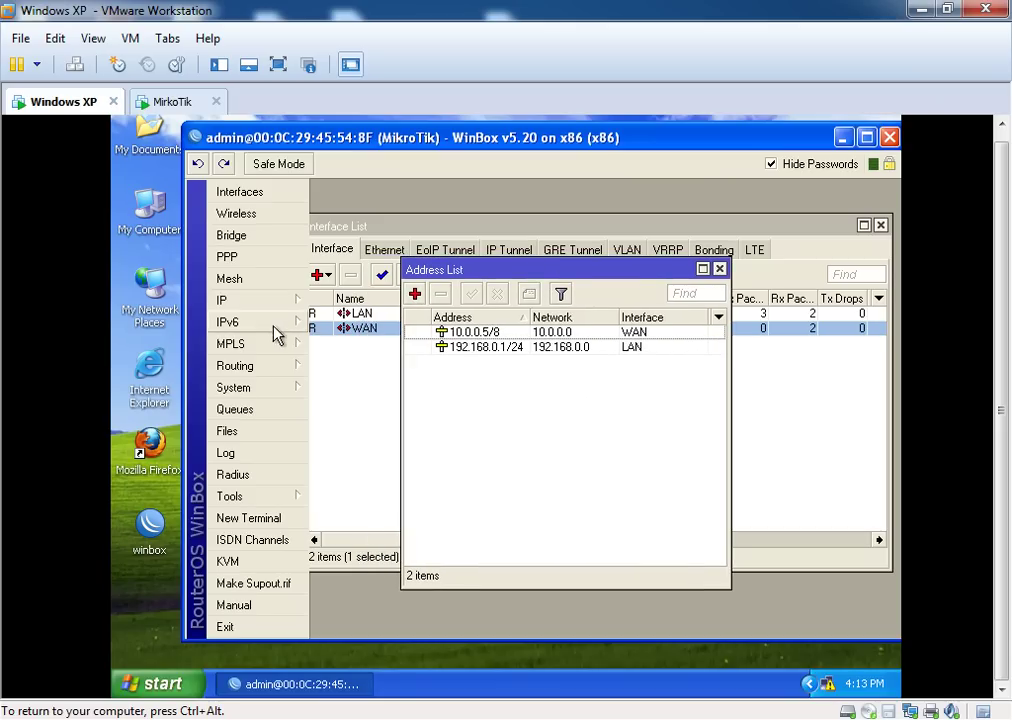
# In IP > Firewall > NAT, start a new rule with Src. Address 192.168.0.0/24
pyautogui.click(242, 302)
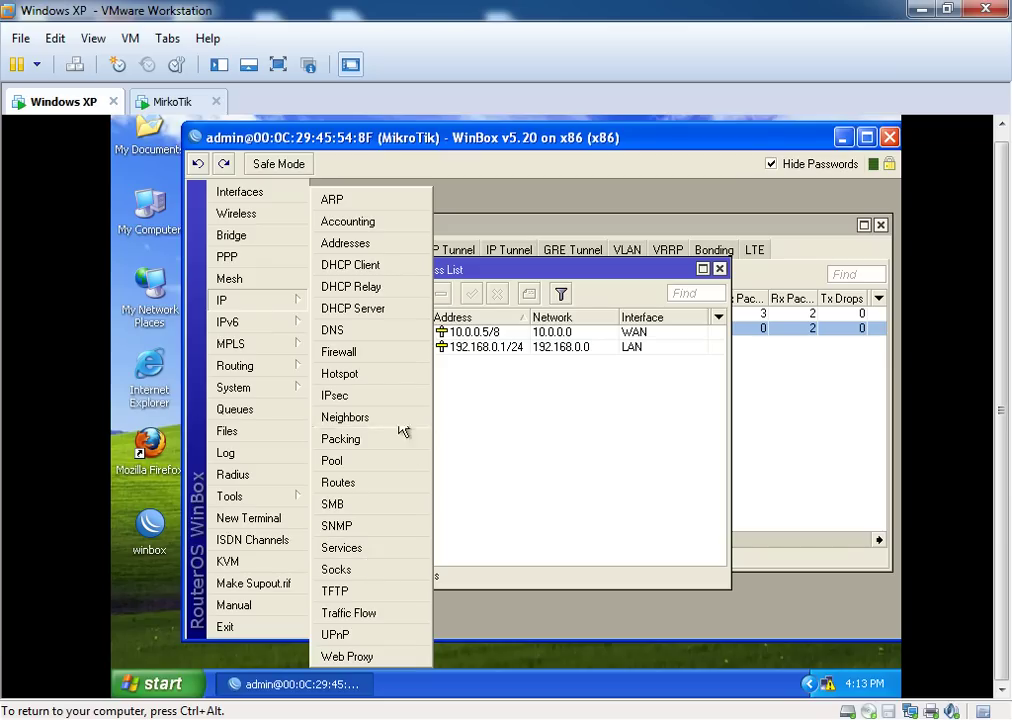
pyautogui.click(350, 351)
pyautogui.click(398, 271)
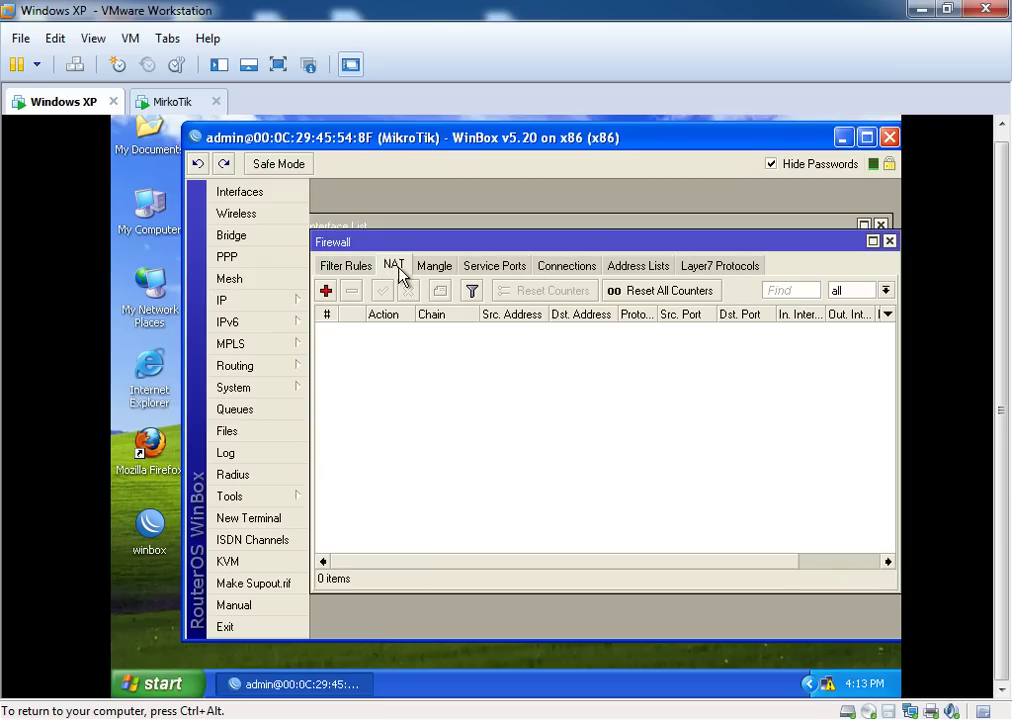
pyautogui.click(326, 291)
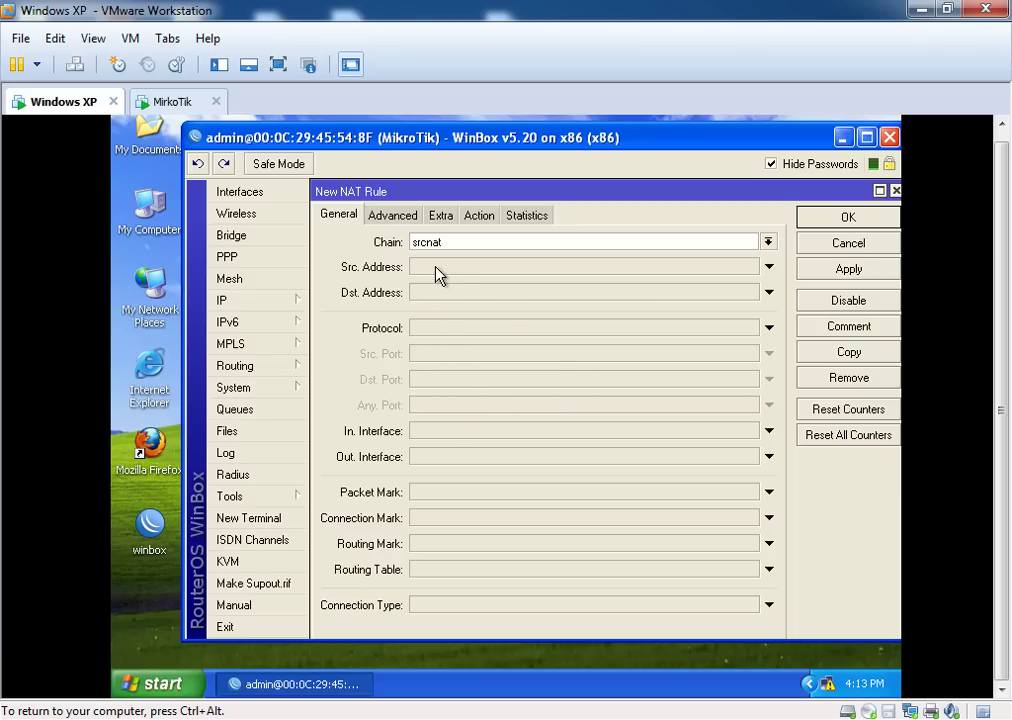
pyautogui.click(436, 268)
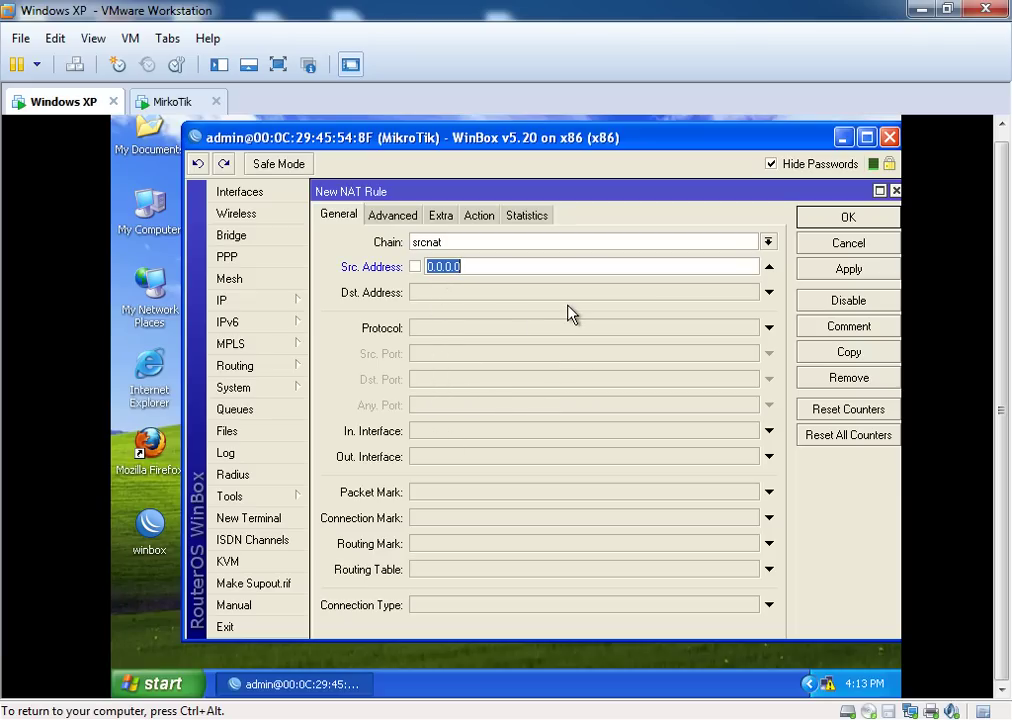
pyautogui.write('192.168.0')
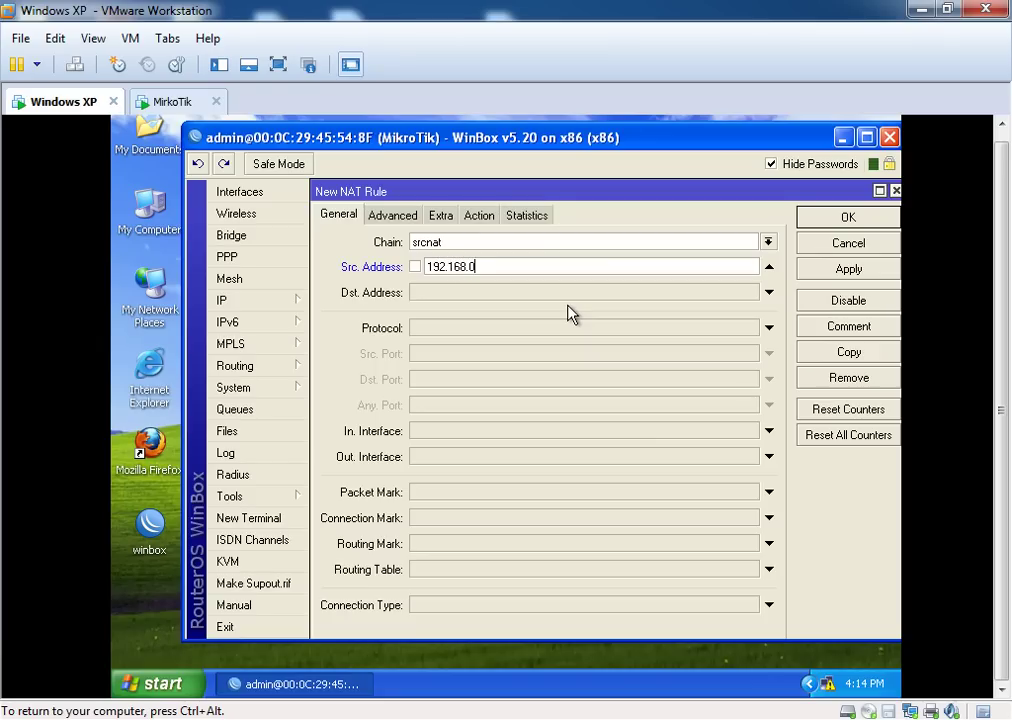
pyautogui.write('.0/24')
pyautogui.moveTo(502, 266)
pyautogui.mouseDown()
pyautogui.moveTo(428, 265)
pyautogui.moveTo(497, 265)
pyautogui.mouseUp()
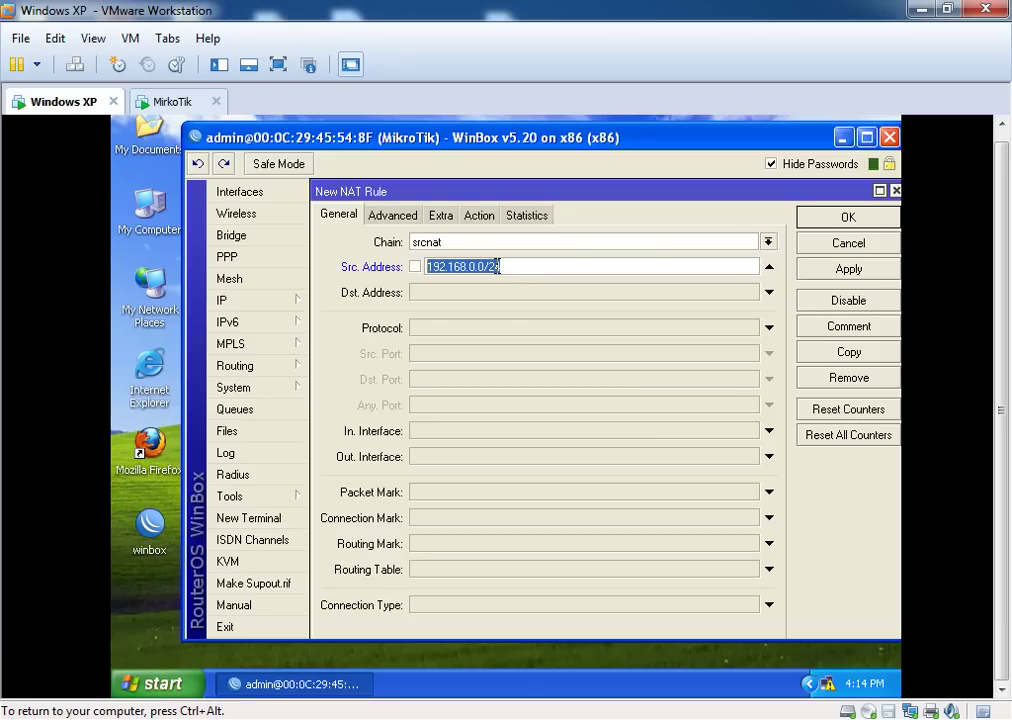
# Set the NAT rule's action to masquerade, then apply and save it
pyautogui.click(479, 218)
pyautogui.click(490, 244)
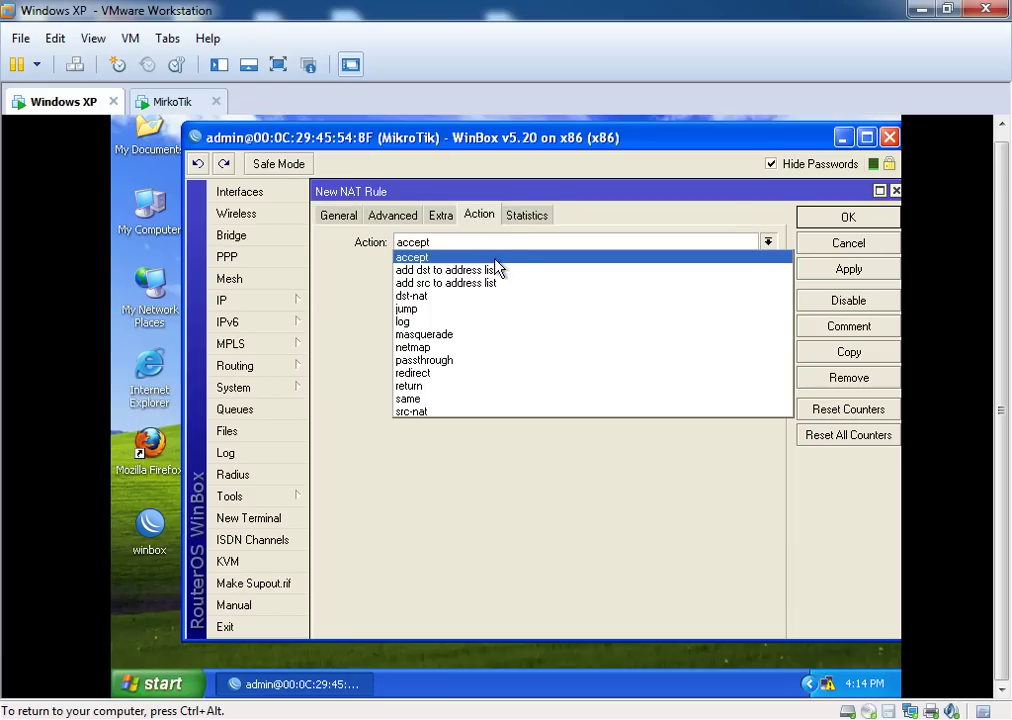
pyautogui.click(463, 335)
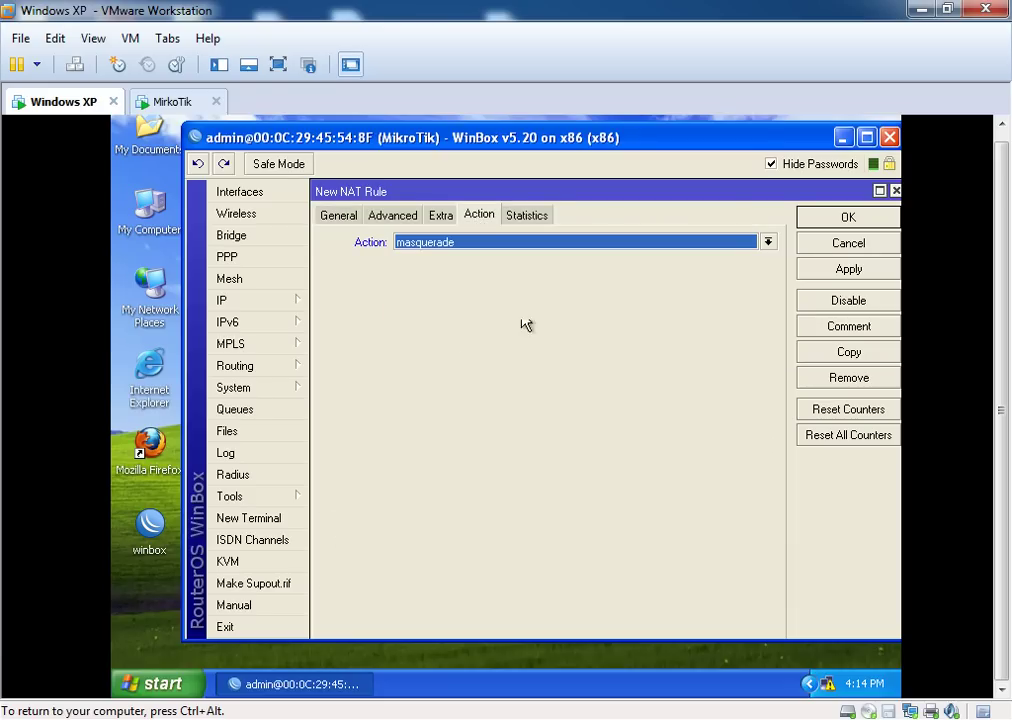
pyautogui.click(849, 272)
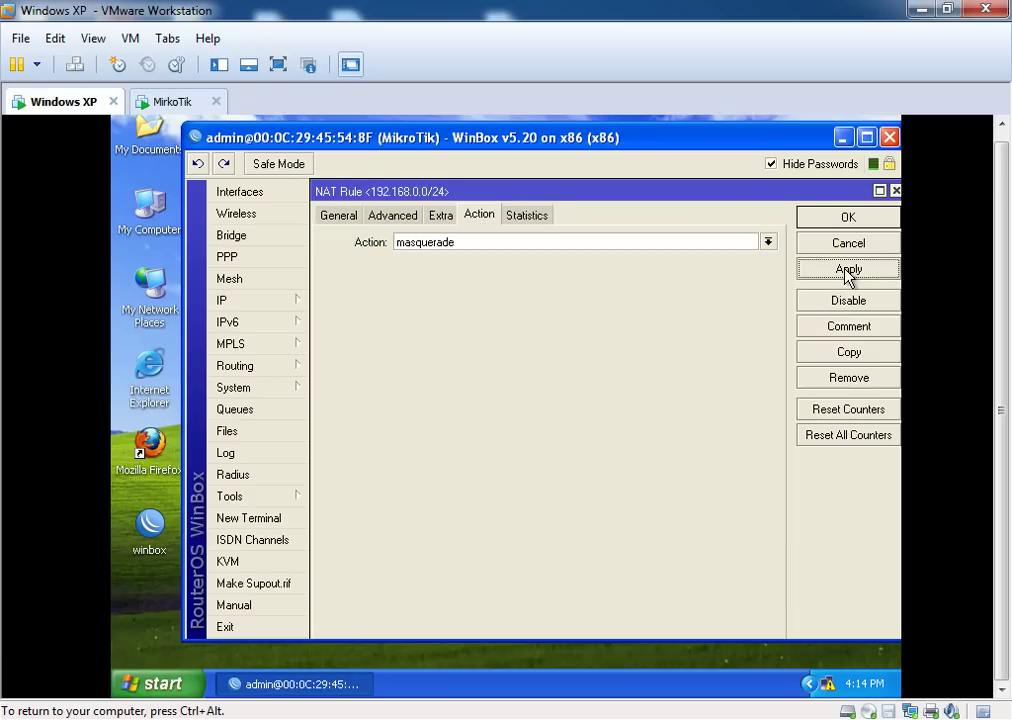
pyautogui.click(845, 218)
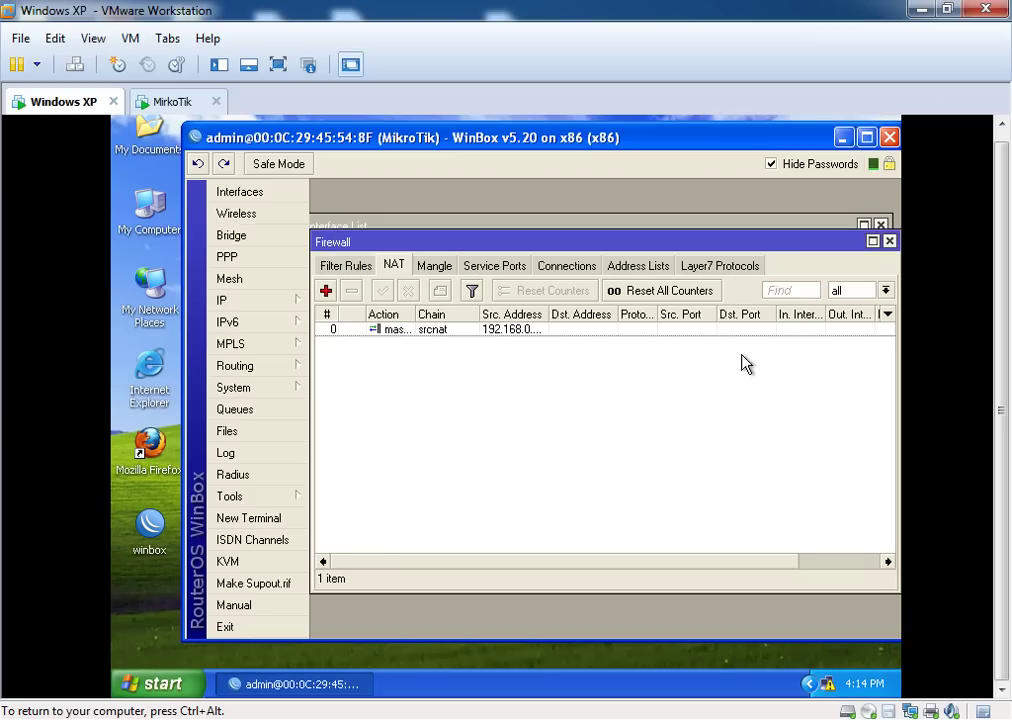
# Close the Firewall, Address List and Interface List windows and exit WinBox
pyautogui.click(889, 242)
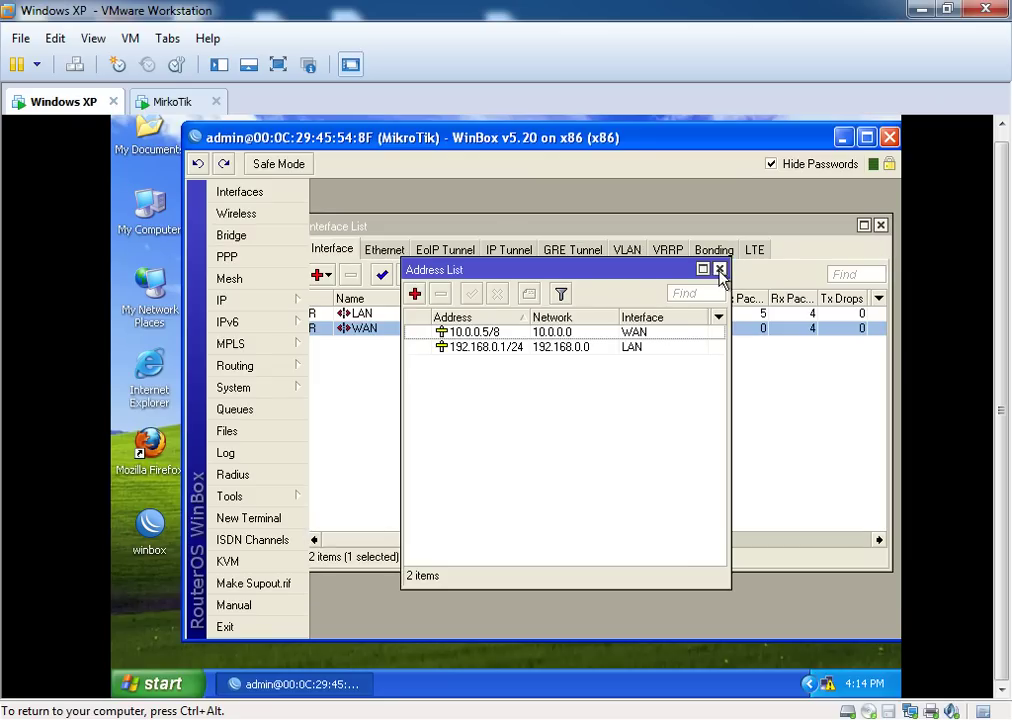
pyautogui.click(719, 270)
pyautogui.click(880, 226)
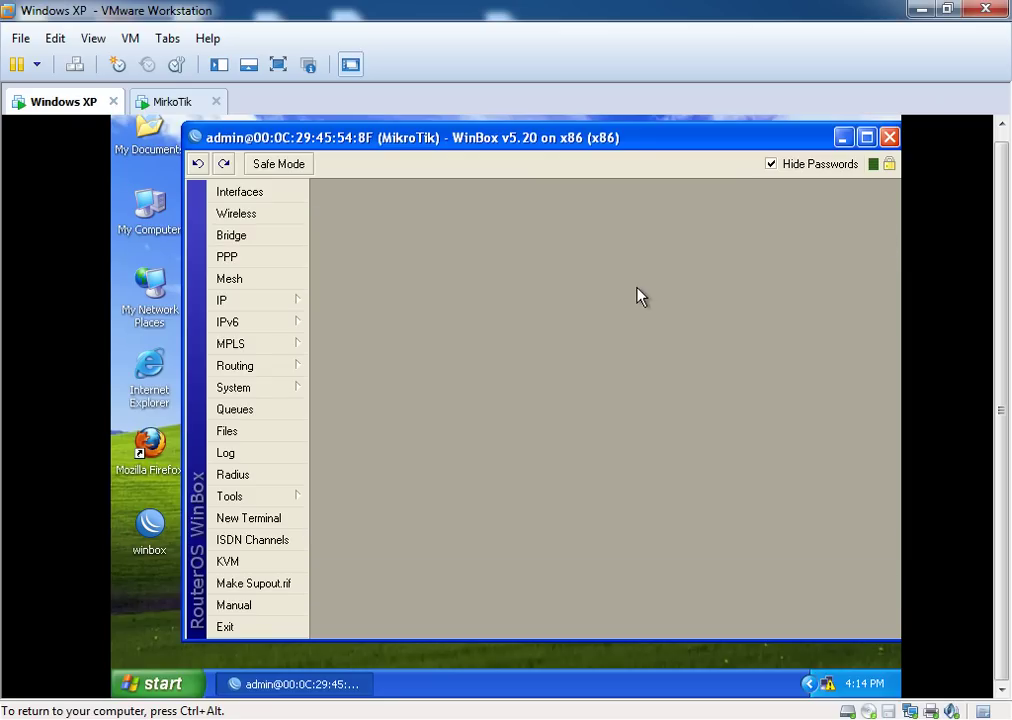
pyautogui.click(224, 627)
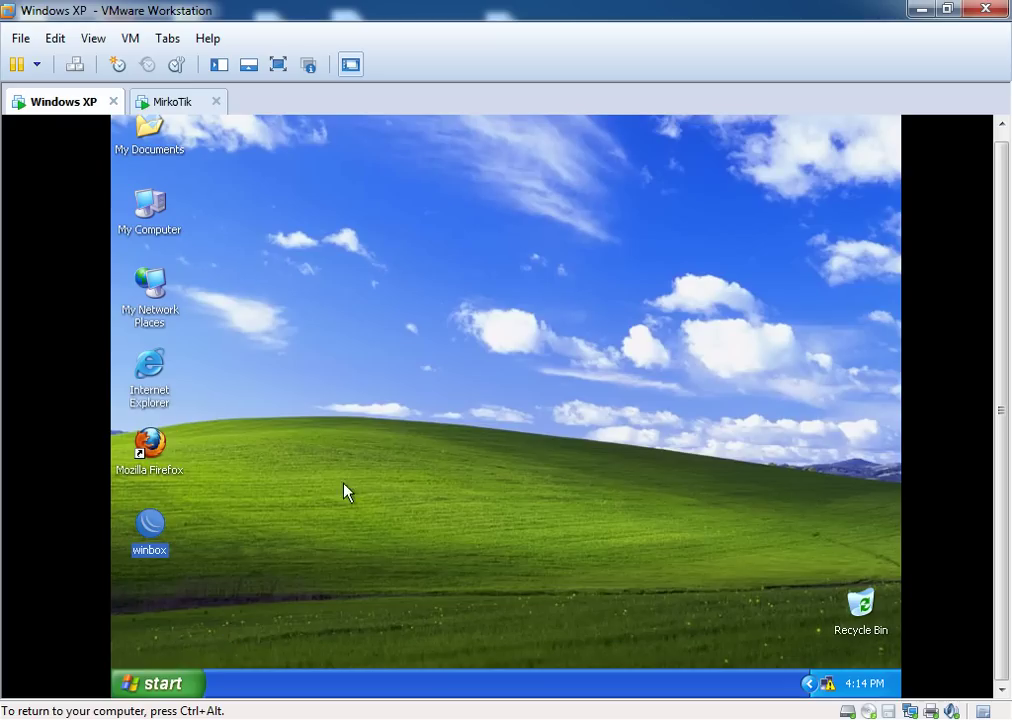
# Refresh the guest desktop twice from its context menu
pyautogui.rightClick(349, 362)
pyautogui.click(363, 387)
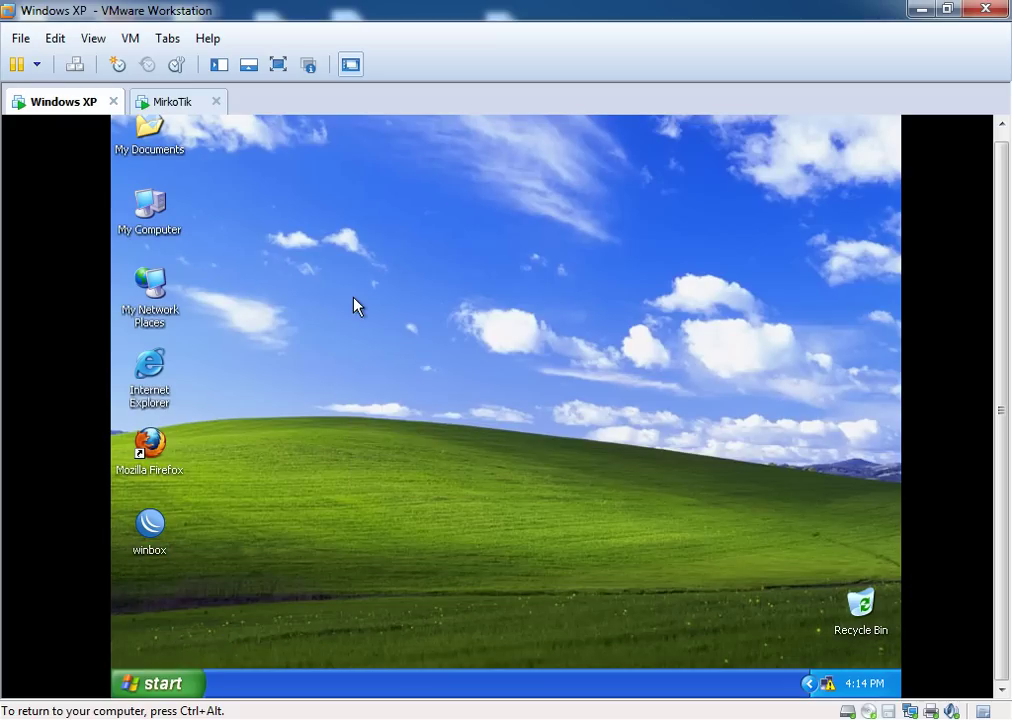
pyautogui.rightClick(355, 301)
pyautogui.click(369, 328)
# Release the VM with Ctrl+Alt, minimize VMware Workstation and refresh the host desktop
pyautogui.hotkey('ctrl', 'alt')
pyautogui.click(919, 9)
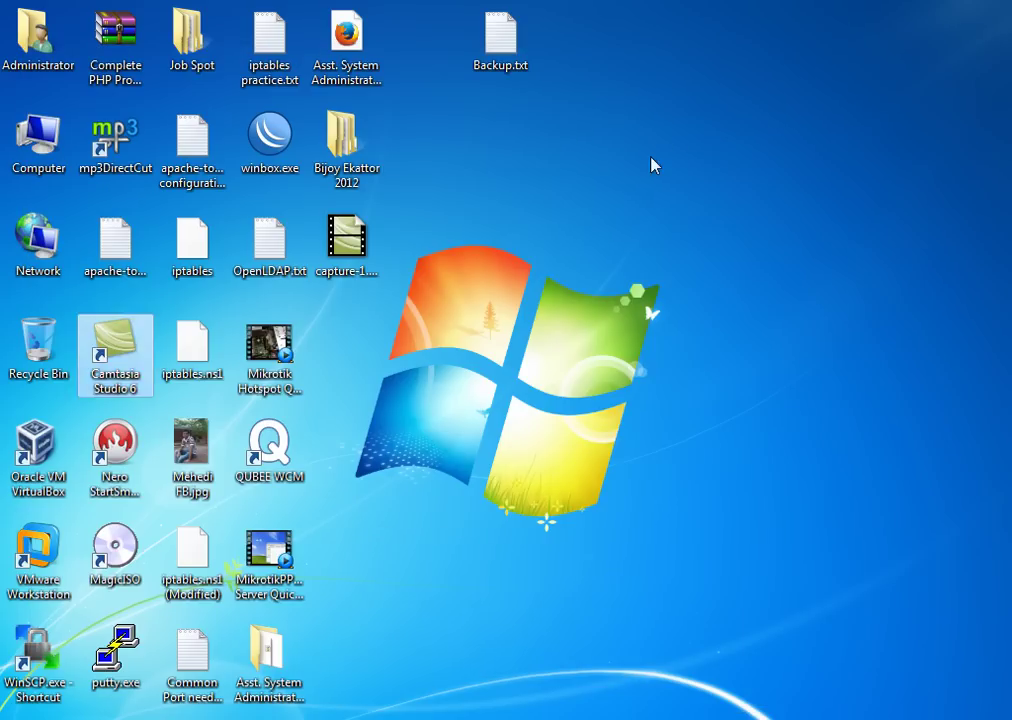
pyautogui.rightClick(652, 165)
pyautogui.click(472, 350)
pyautogui.rightClick(474, 352)
pyautogui.click(520, 405)
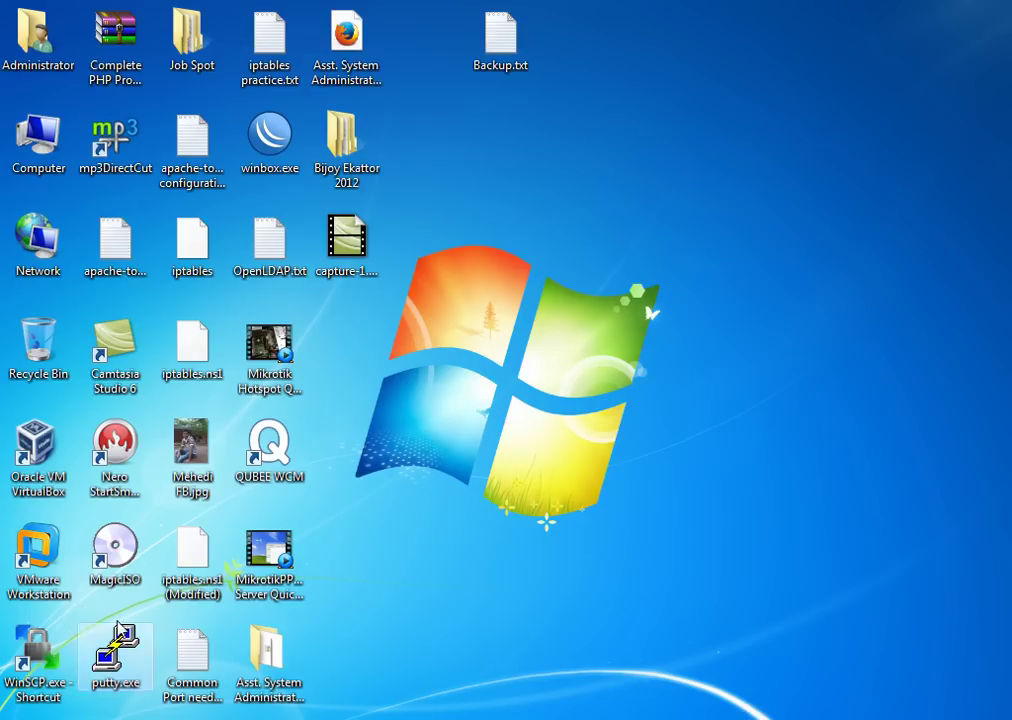
# Connect via PuTTY's saved Mikrotik session to 10.0.0.5 and log in with the admin account
pyautogui.doubleClick(104, 670)
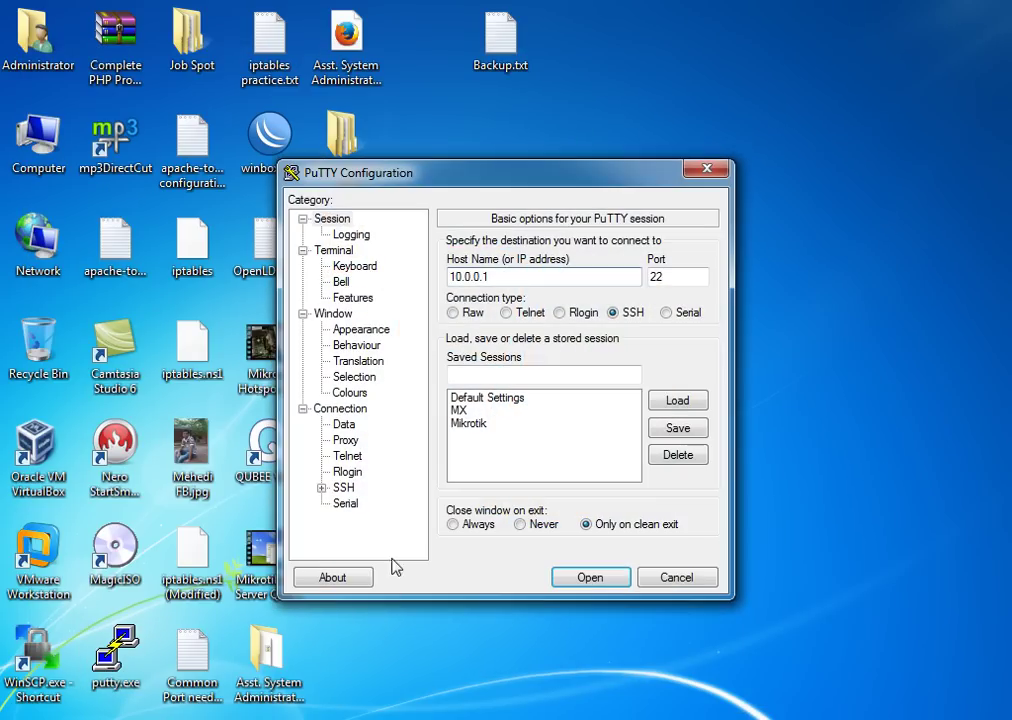
pyautogui.doubleClick(467, 427)
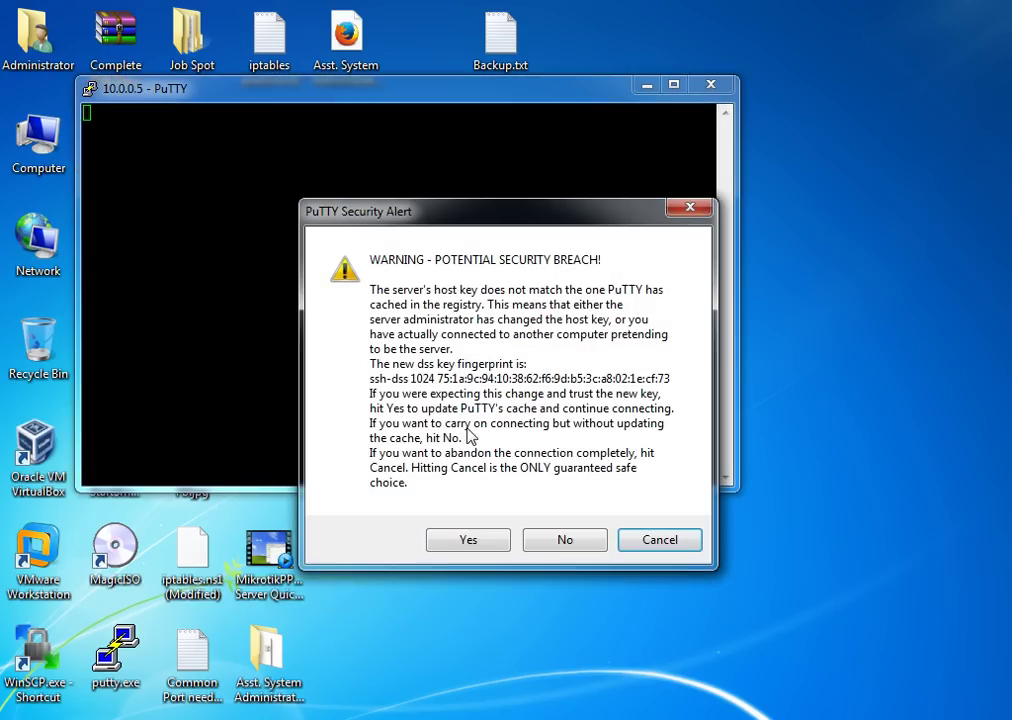
pyautogui.click(450, 545)
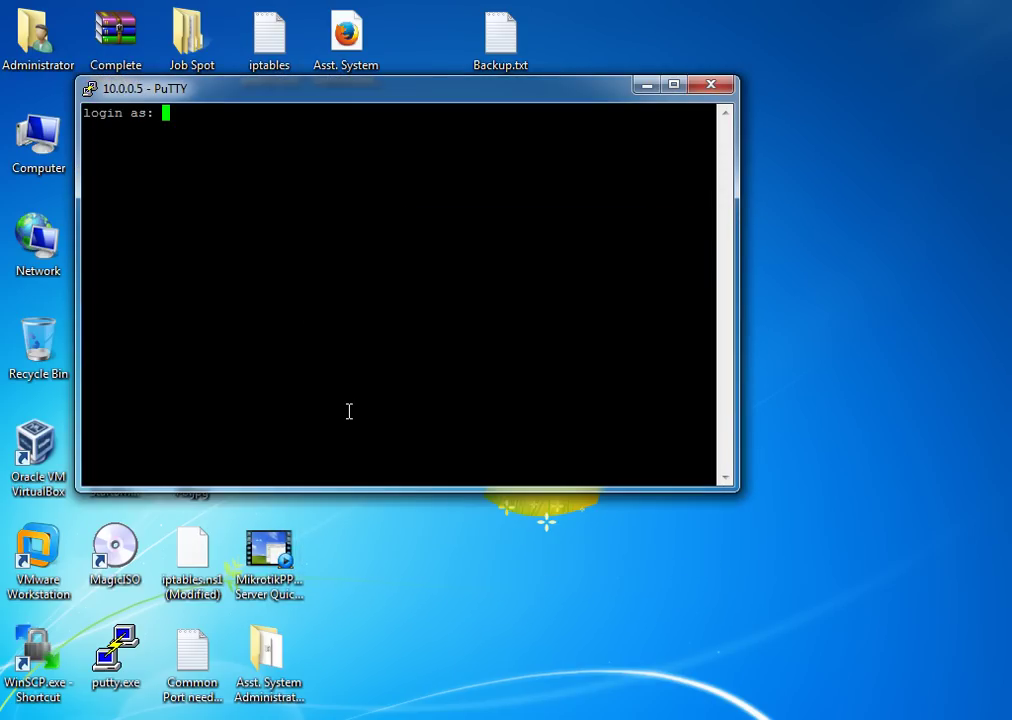
pyautogui.write('admin')
pyautogui.press('Return')
pyautogui.press('Return')
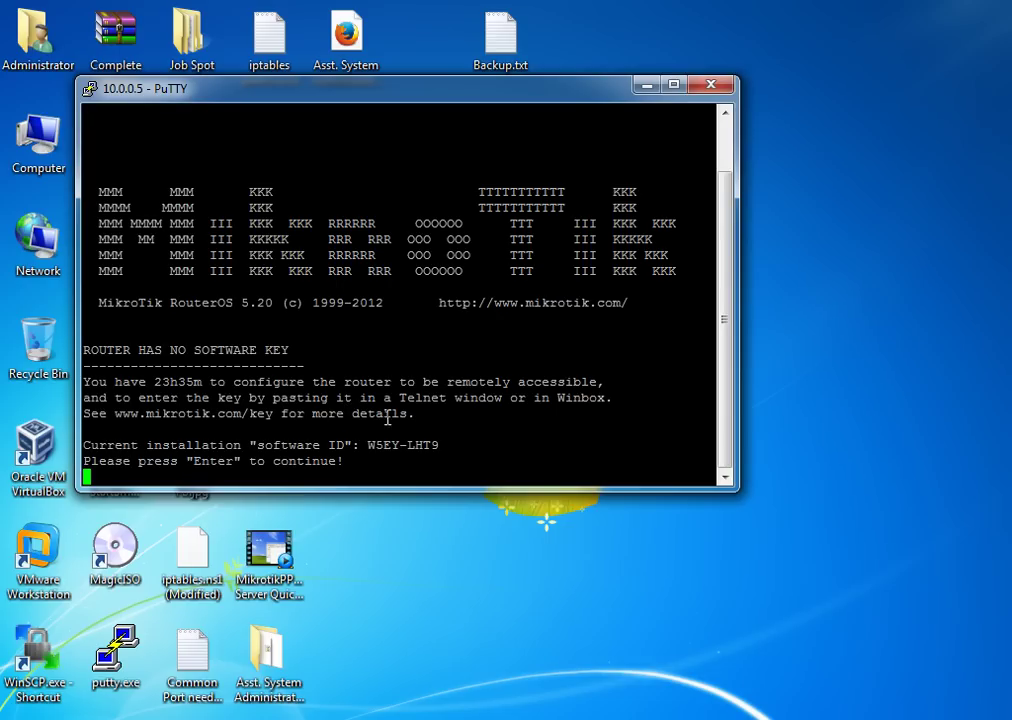
pyautogui.press('Return')
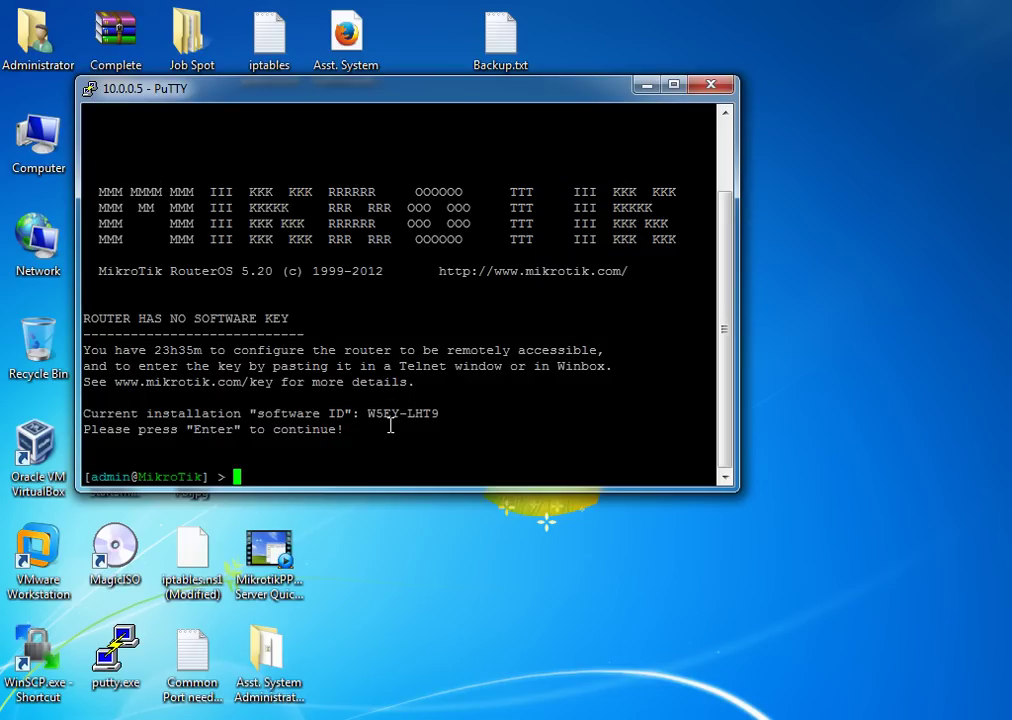
pyautogui.moveTo(350, 102); pyautogui.dragTo(534, 101)
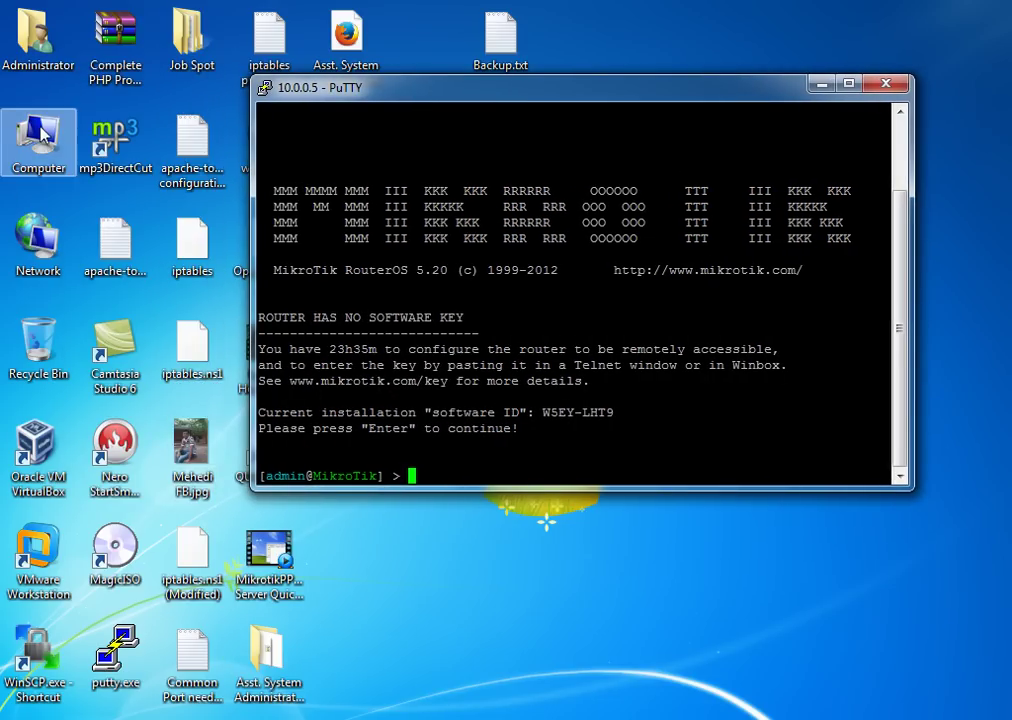
# Browse to E:\ISO COLLECTIONS\Mikrotik in Windows Explorer
pyautogui.doubleClick(40, 140)
pyautogui.scroll(-3, 400, 420)
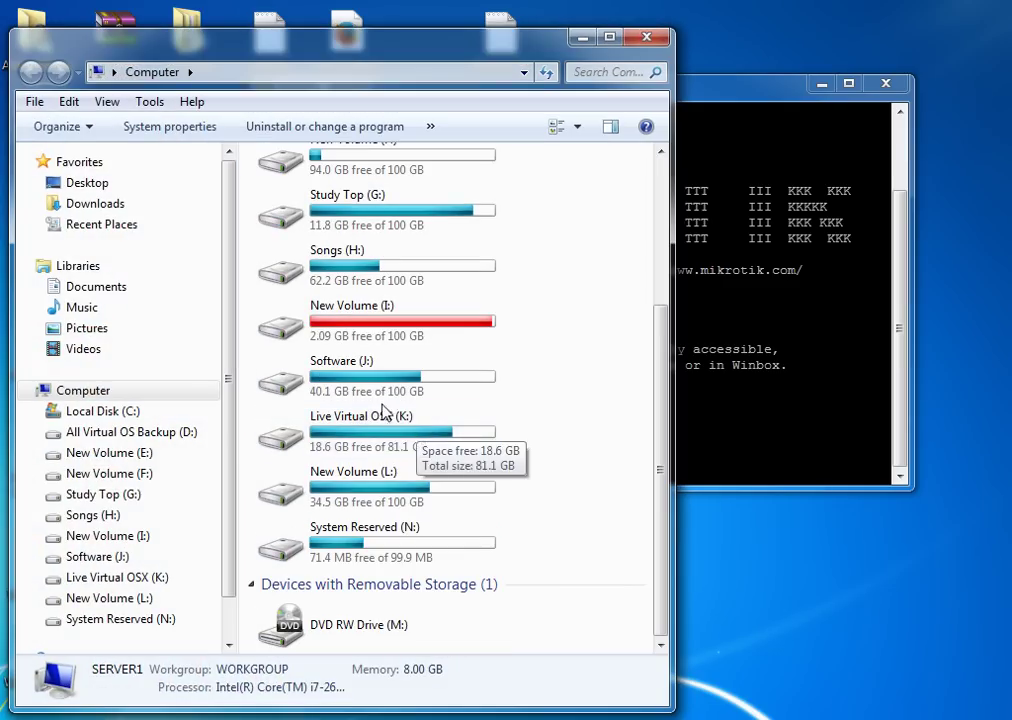
pyautogui.scroll(3, 373, 343)
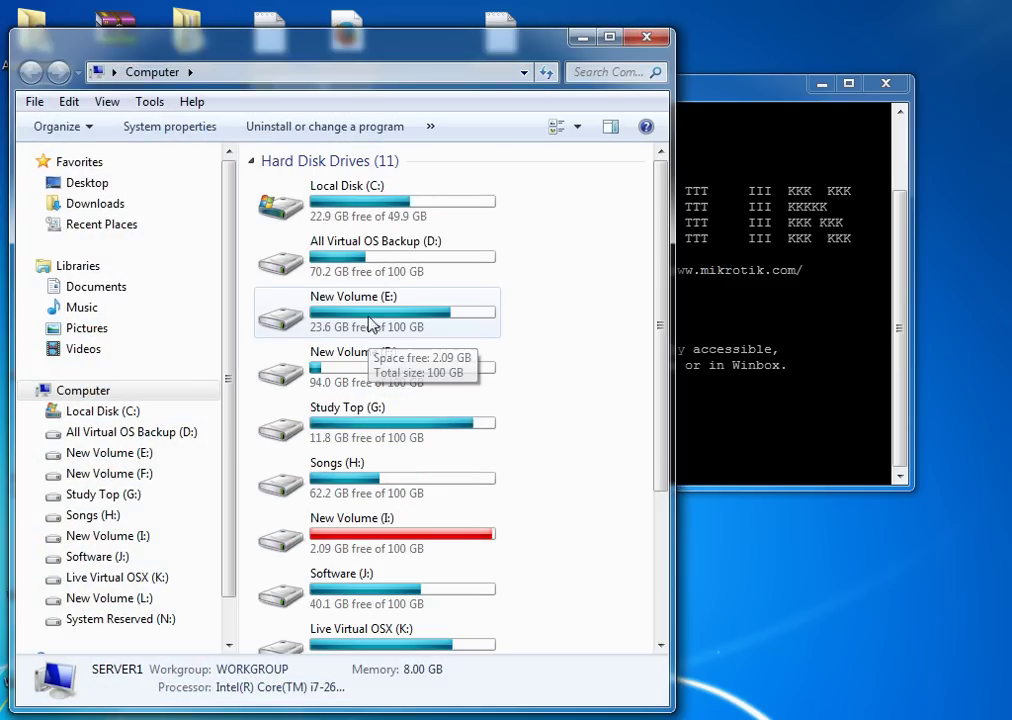
pyautogui.doubleClick(370, 323)
pyautogui.doubleClick(292, 230)
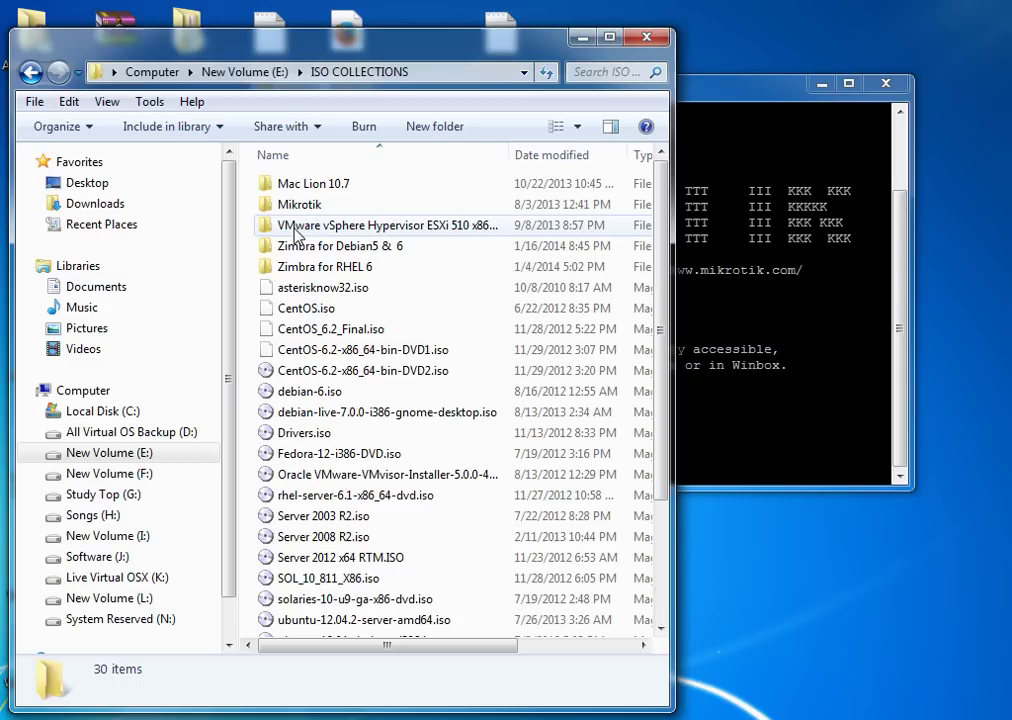
pyautogui.doubleClick(296, 205)
# Choose to open the .key file with WordPad, with 'Always use' unticked
pyautogui.click(310, 230)
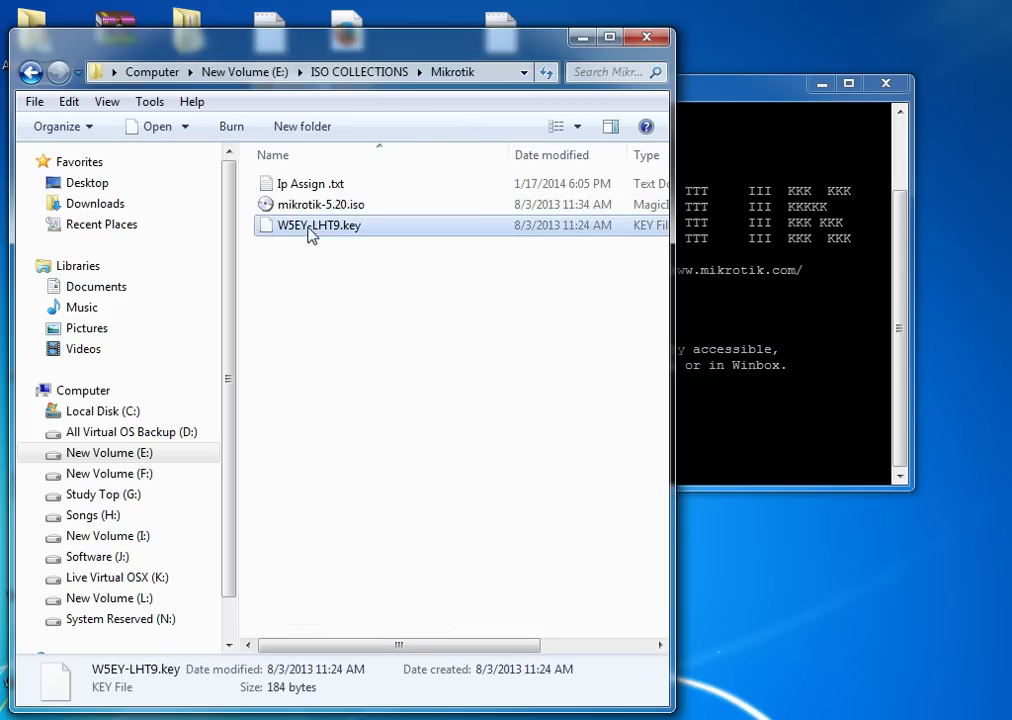
pyautogui.rightClick(331, 234)
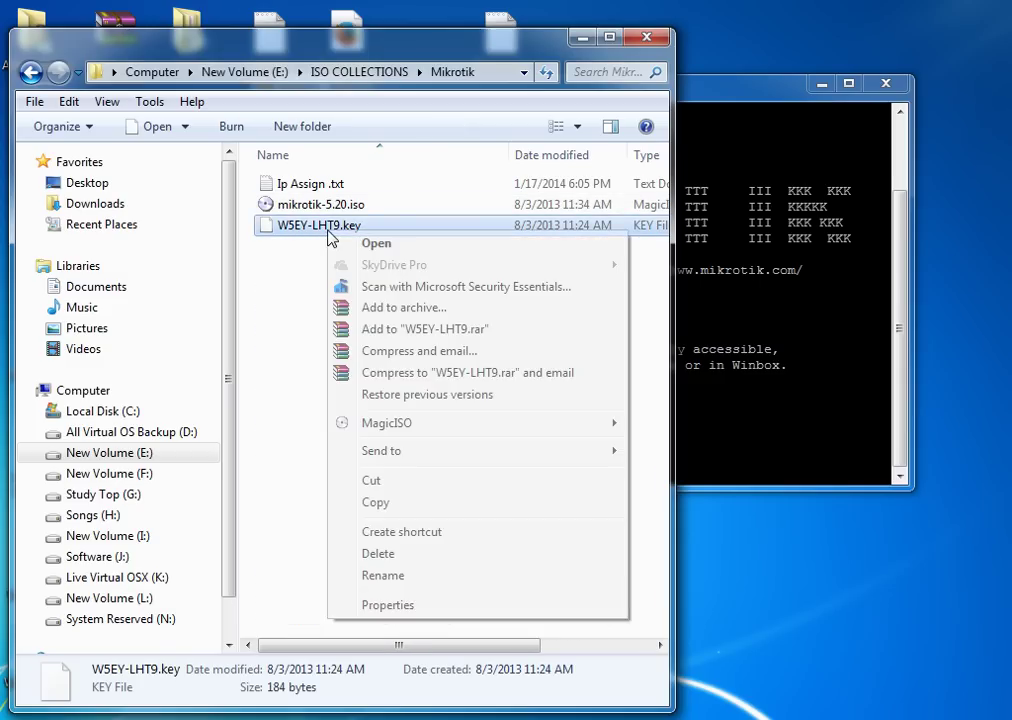
pyautogui.click(345, 242)
pyautogui.click(339, 421)
pyautogui.click(563, 462)
pyautogui.click(273, 506)
pyautogui.click(296, 268)
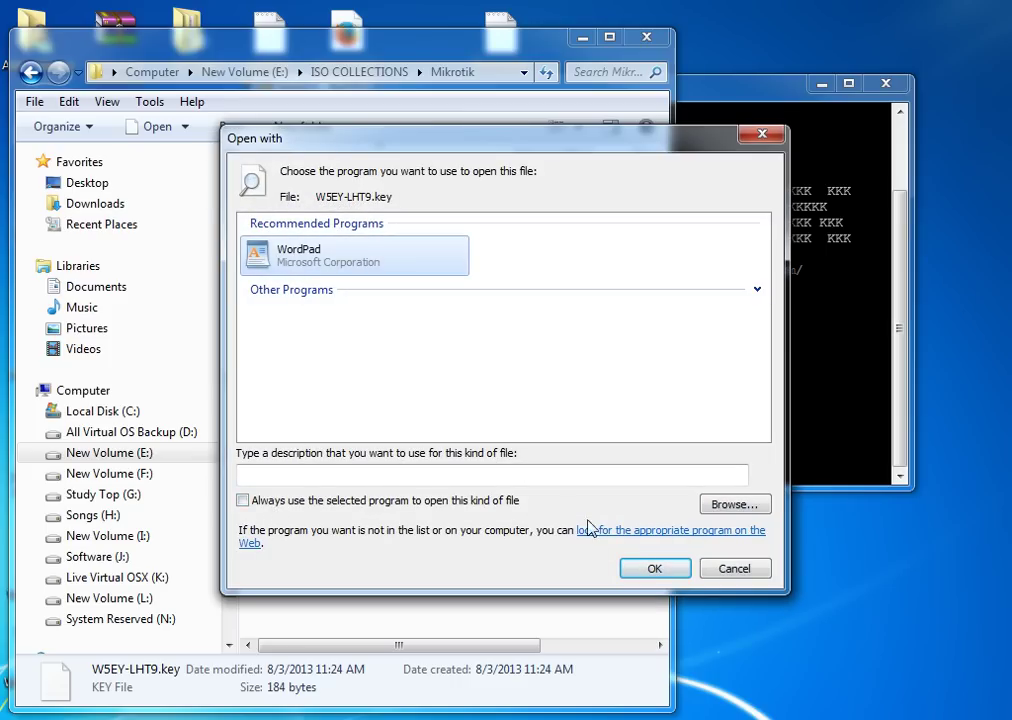
# Open the key file in WordPad and copy all the key text from BEGIN to END
pyautogui.click(662, 568)
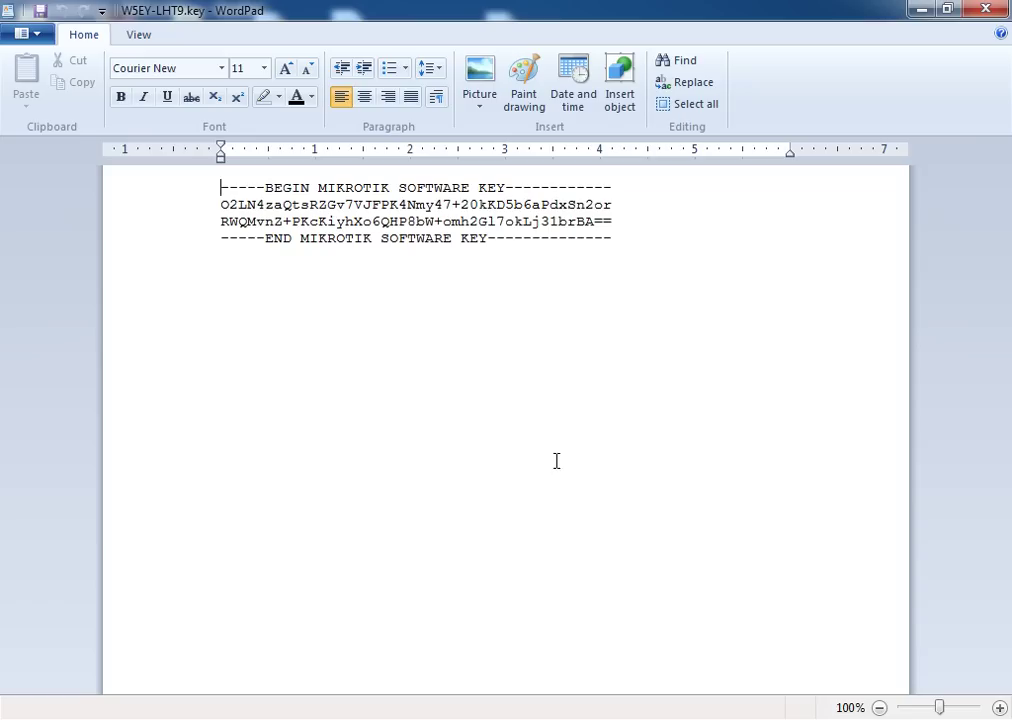
pyautogui.moveTo(657, 246); pyautogui.dragTo(212, 188)
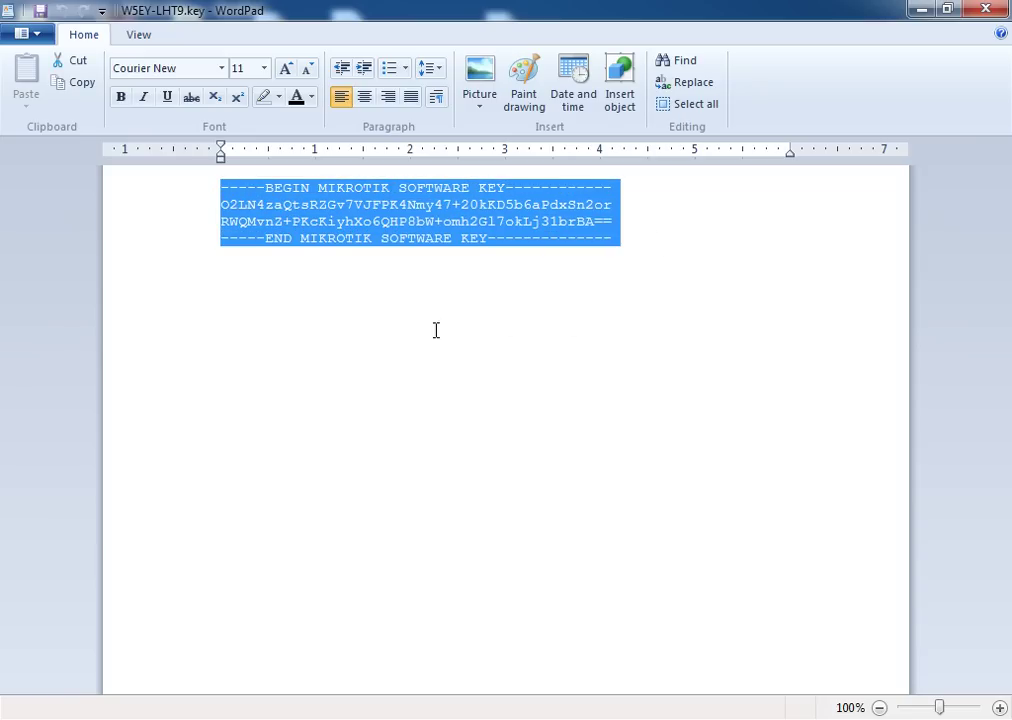
pyautogui.rightClick(378, 210)
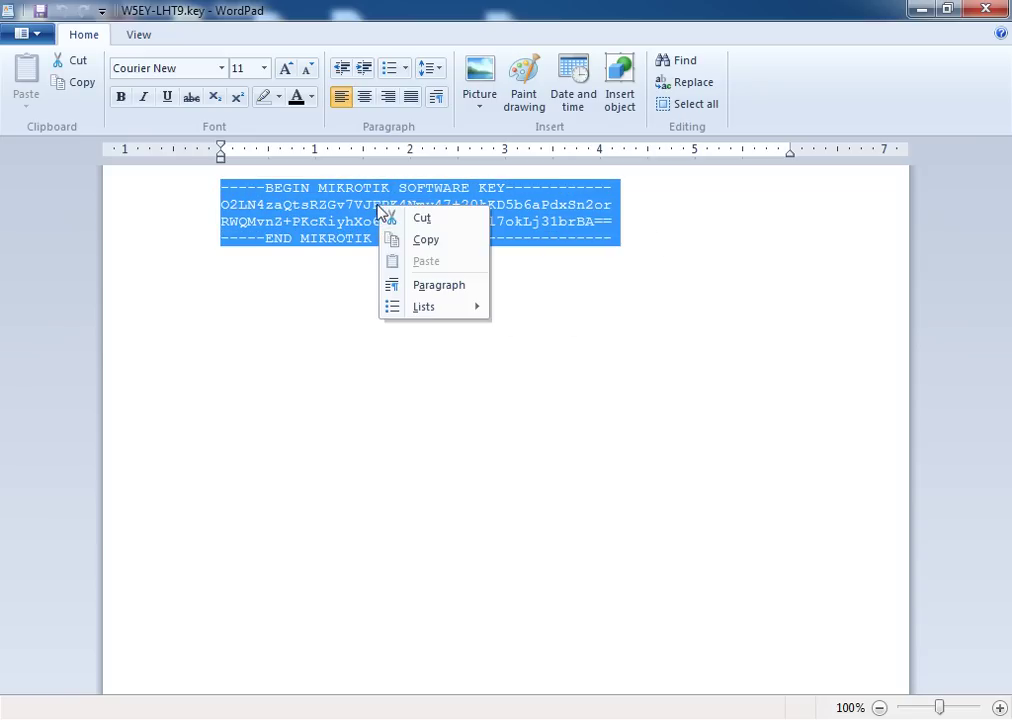
pyautogui.click(425, 240)
pyautogui.hotkey('alt', 'Tab')
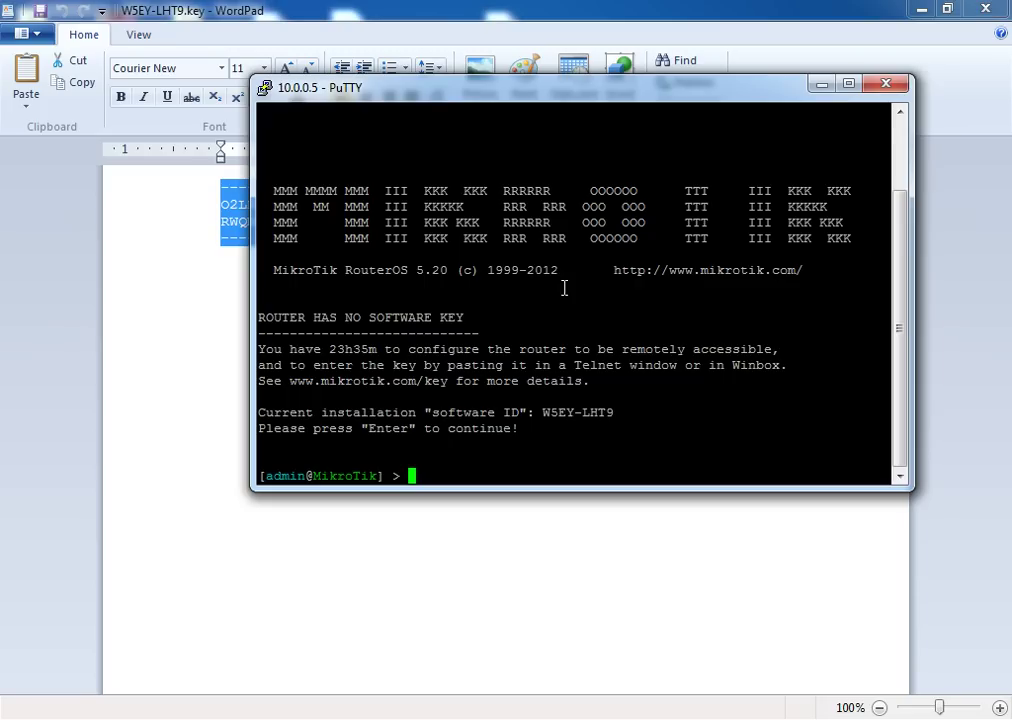
# Paste the software key at the RouterOS prompt, confirm reboot with y, and close PuTTY
pyautogui.moveTo(466, 95); pyautogui.dragTo(486, 156)
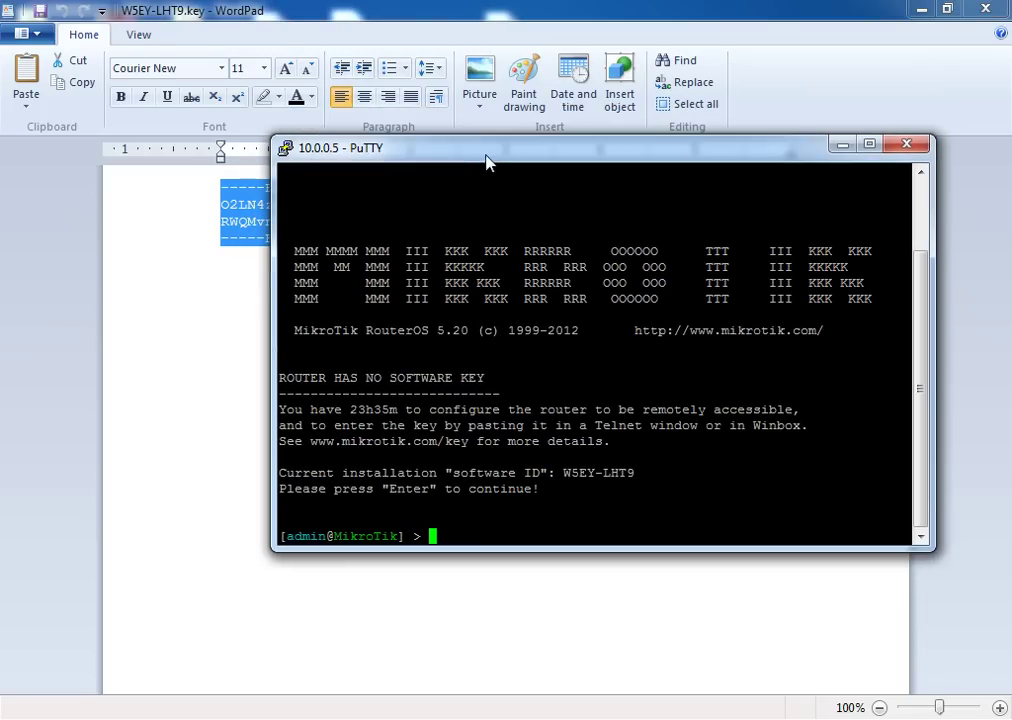
pyautogui.rightClick(536, 513)
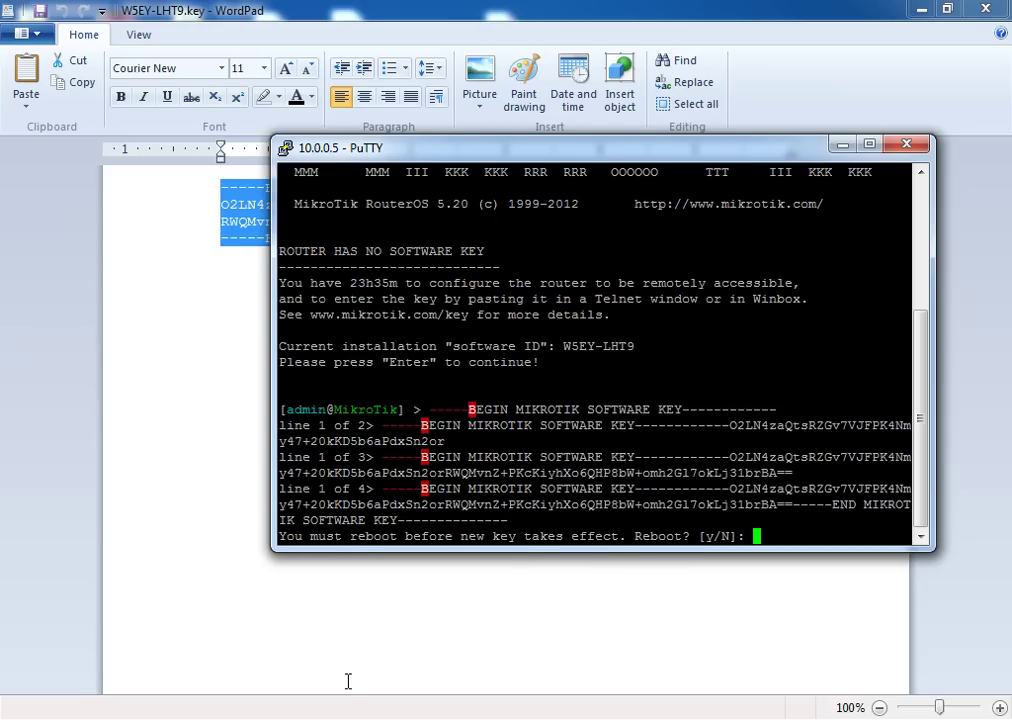
pyautogui.write('y')
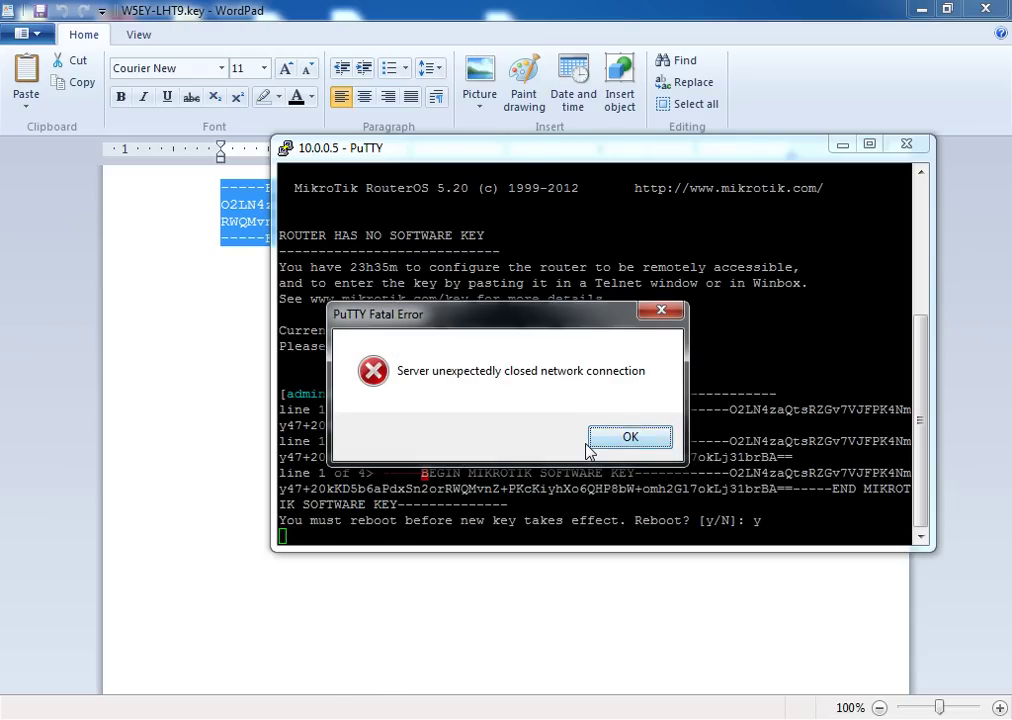
pyautogui.click(616, 440)
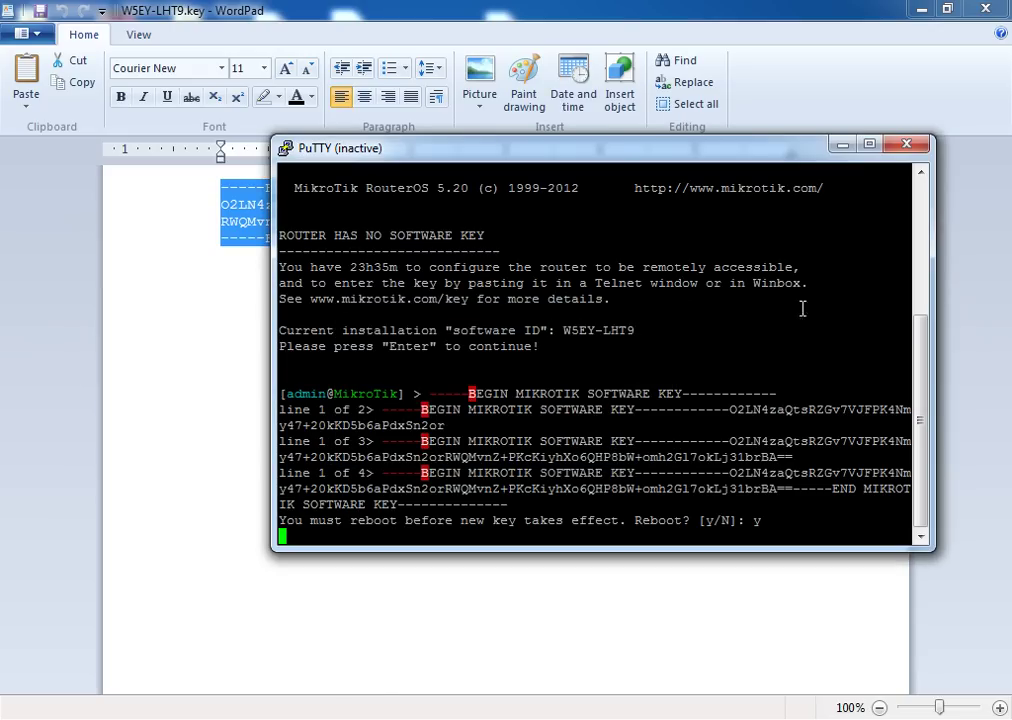
pyautogui.moveTo(620, 149); pyautogui.dragTo(571, 199)
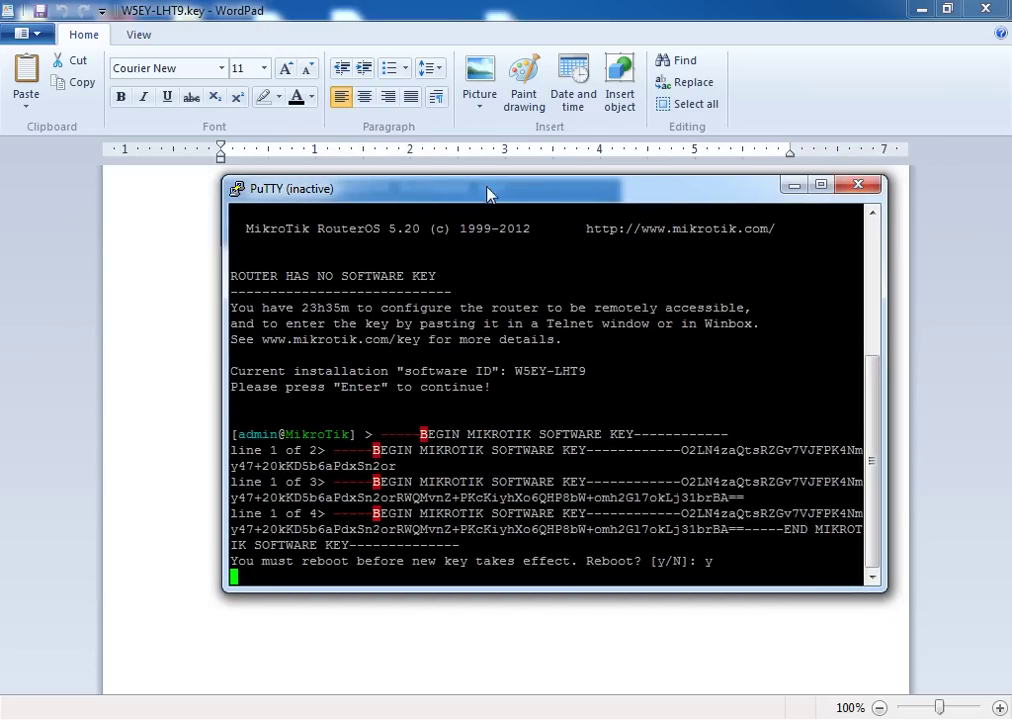
pyautogui.click(859, 187)
# Close WordPad and the Explorer window, then refresh the host desktop
pyautogui.click(980, 9)
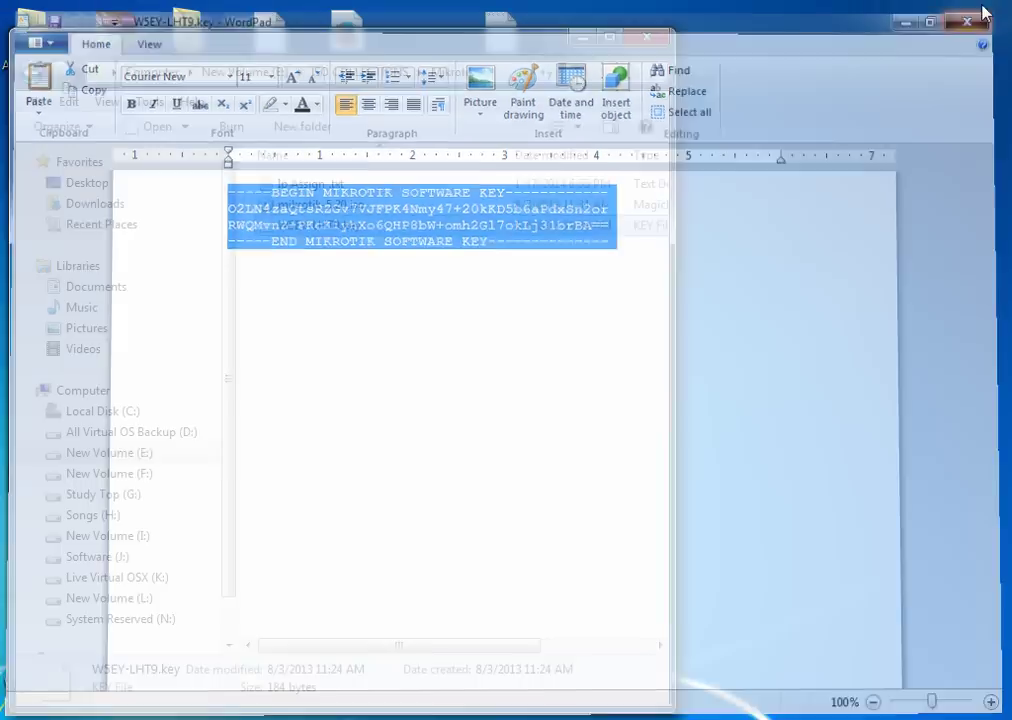
pyautogui.click(648, 38)
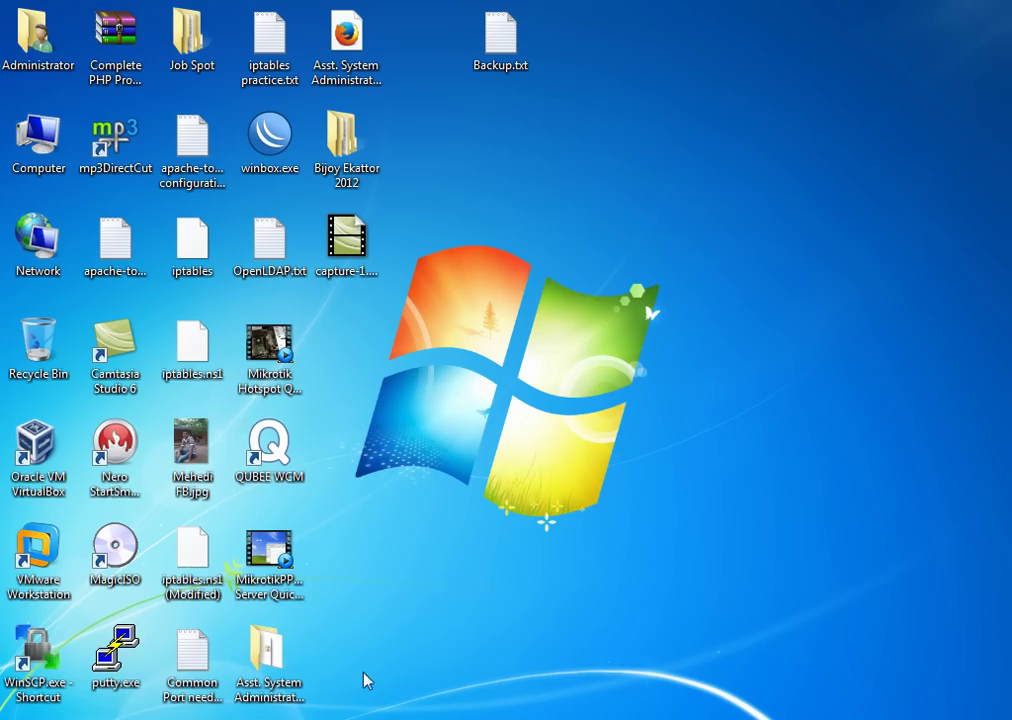
pyautogui.rightClick(570, 398)
pyautogui.click(603, 447)
# In the Windows XP VM, open Network Connections and the Local Area Connection 2 properties
pyautogui.click(542, 678)
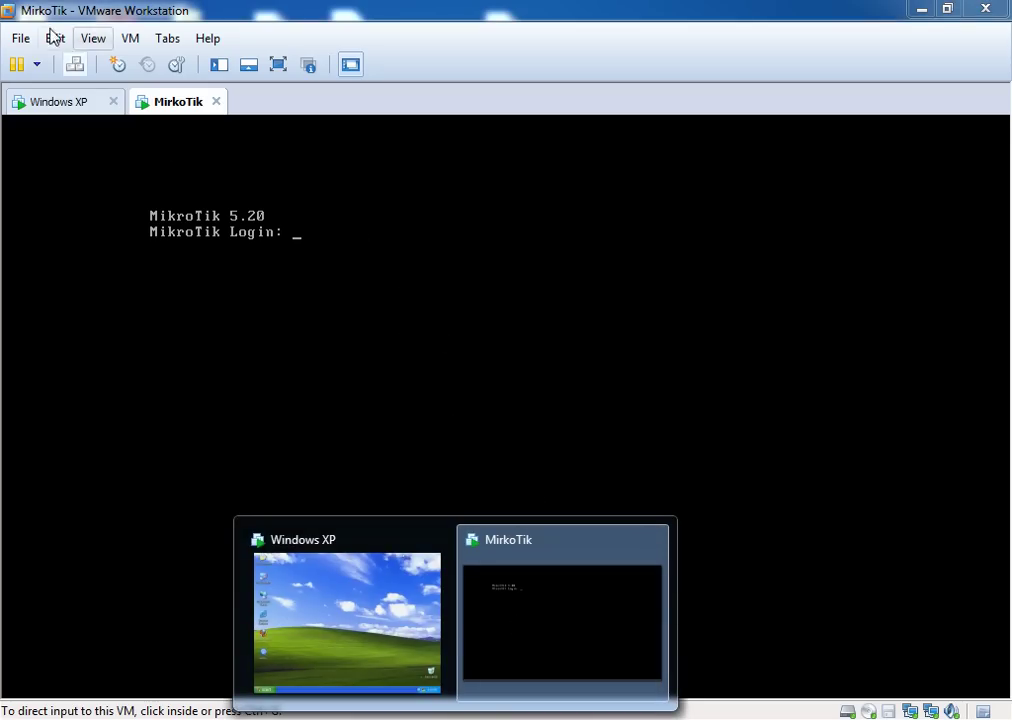
pyautogui.click(63, 104)
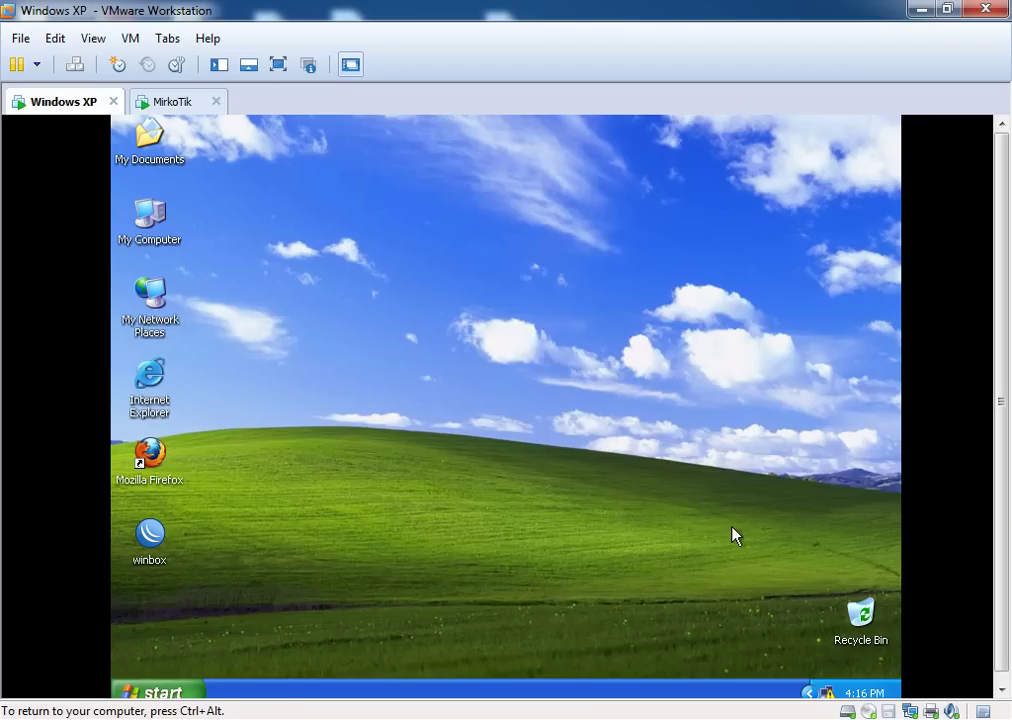
pyautogui.scroll(-1, 1002, 400)
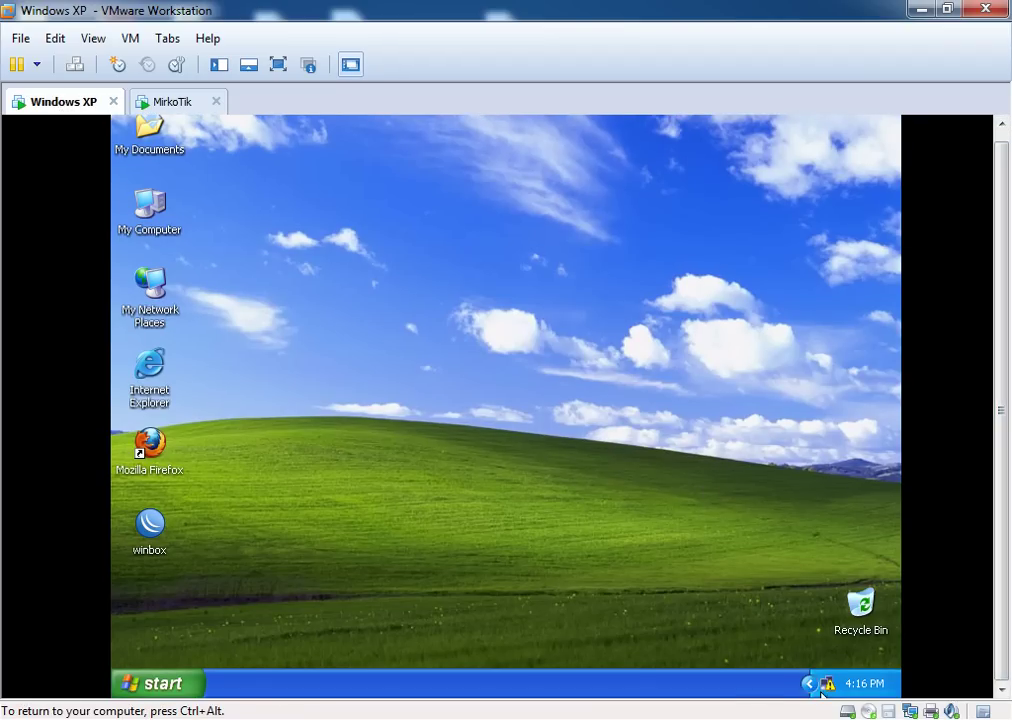
pyautogui.rightClick(820, 686)
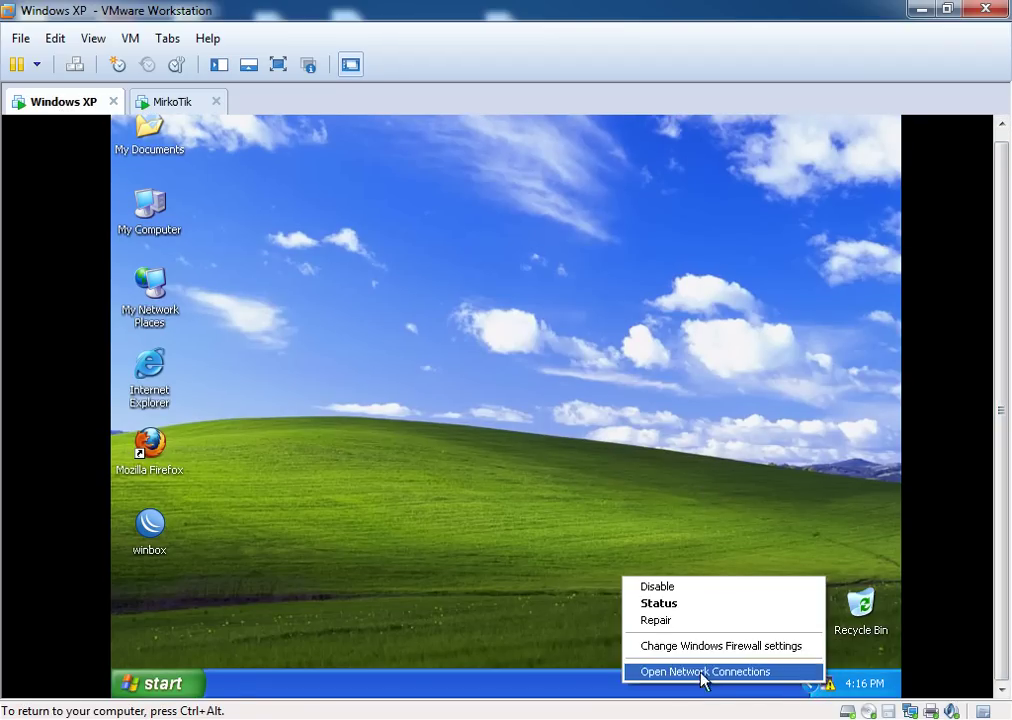
pyautogui.click(703, 672)
pyautogui.rightClick(590, 355)
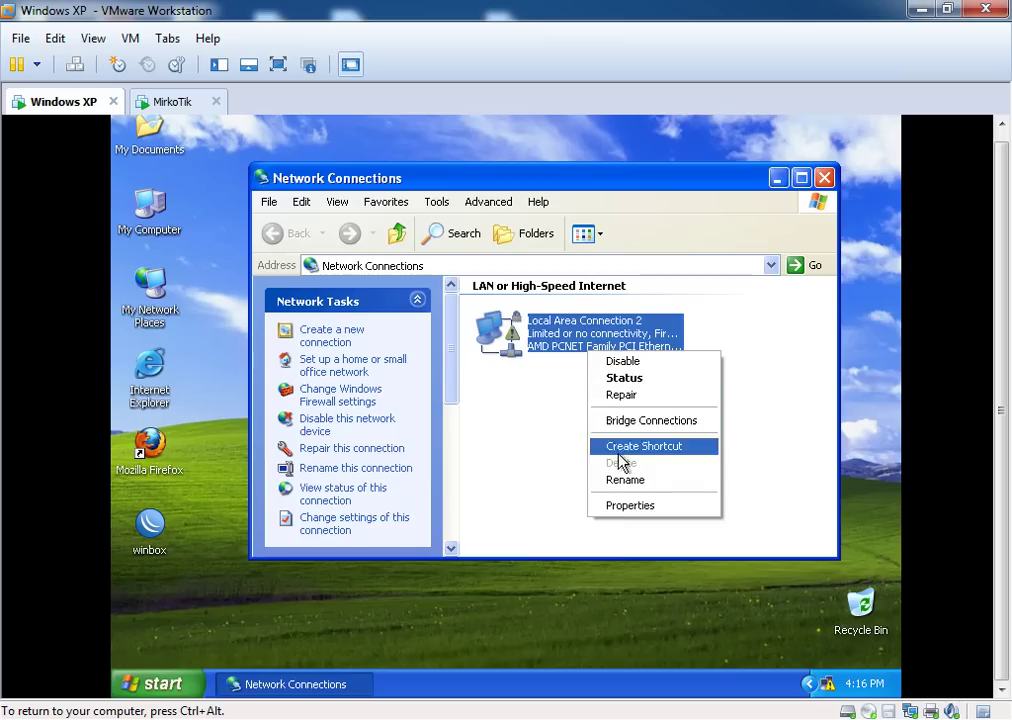
pyautogui.click(626, 506)
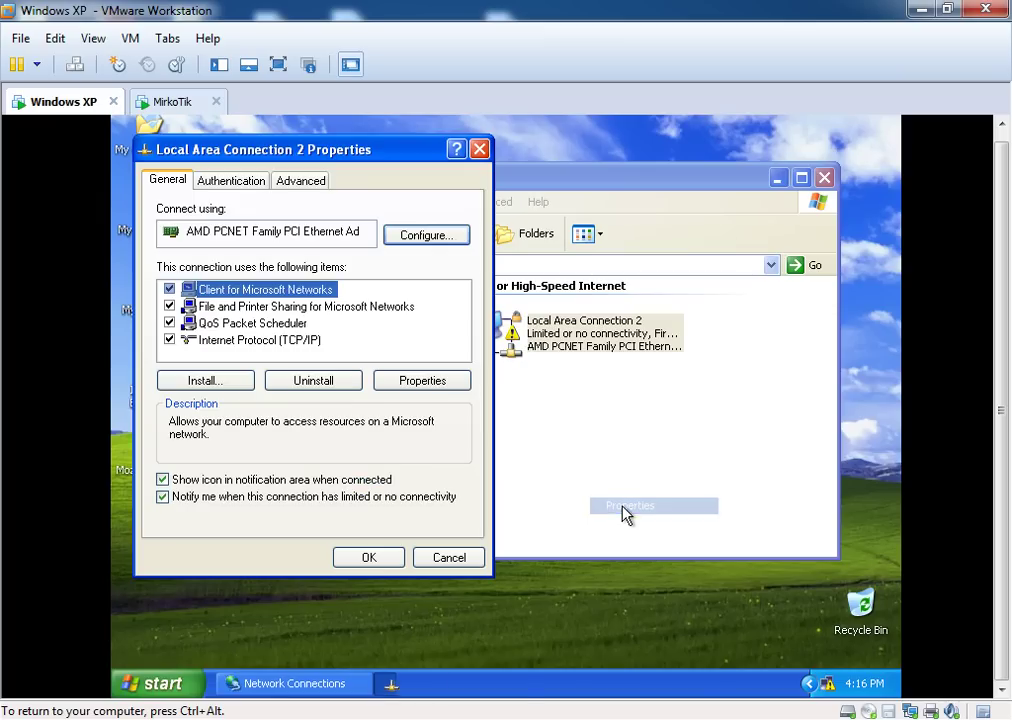
# Give the TCP/IP connection static IP 192.168.0.2, mask 255.255.255.0 and gateway 192.168.0.1
pyautogui.click(257, 342)
pyautogui.click(445, 381)
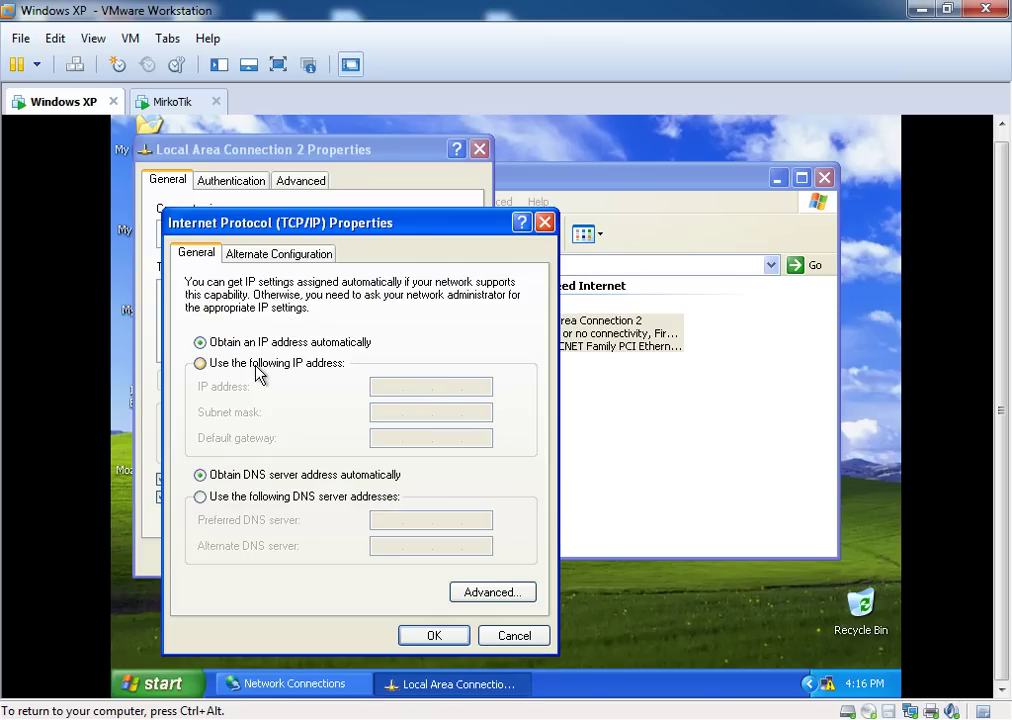
pyautogui.click(256, 373)
pyautogui.click(397, 390)
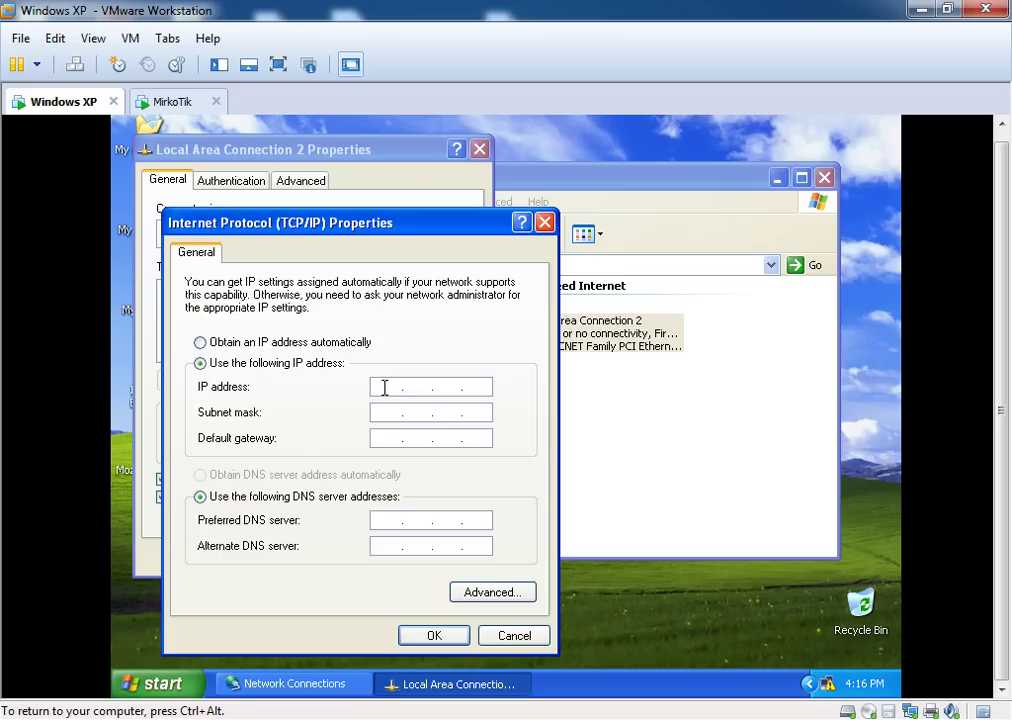
pyautogui.write('192 . 168 . 0 . 2')
pyautogui.click(389, 414)
pyautogui.click(388, 437)
pyautogui.write('192.16')
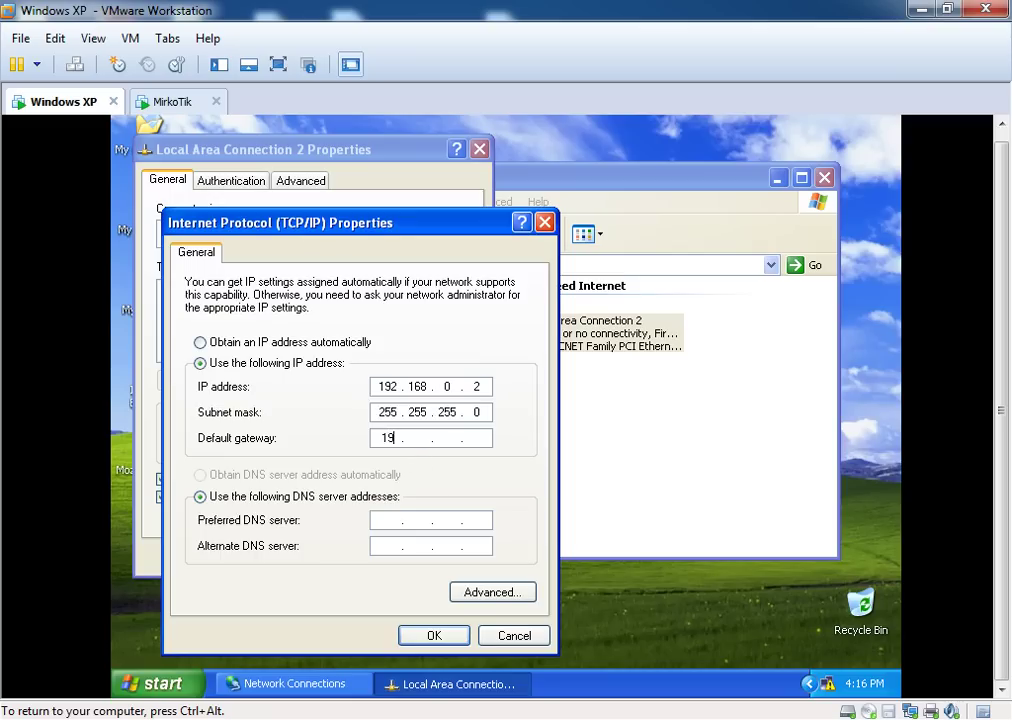
pyautogui.write('8.0.1')
# Enter DNS servers 8.8.8.8 and 8.8.4.4 and apply the TCP/IP settings
pyautogui.moveTo(359, 218); pyautogui.dragTo(421, 203)
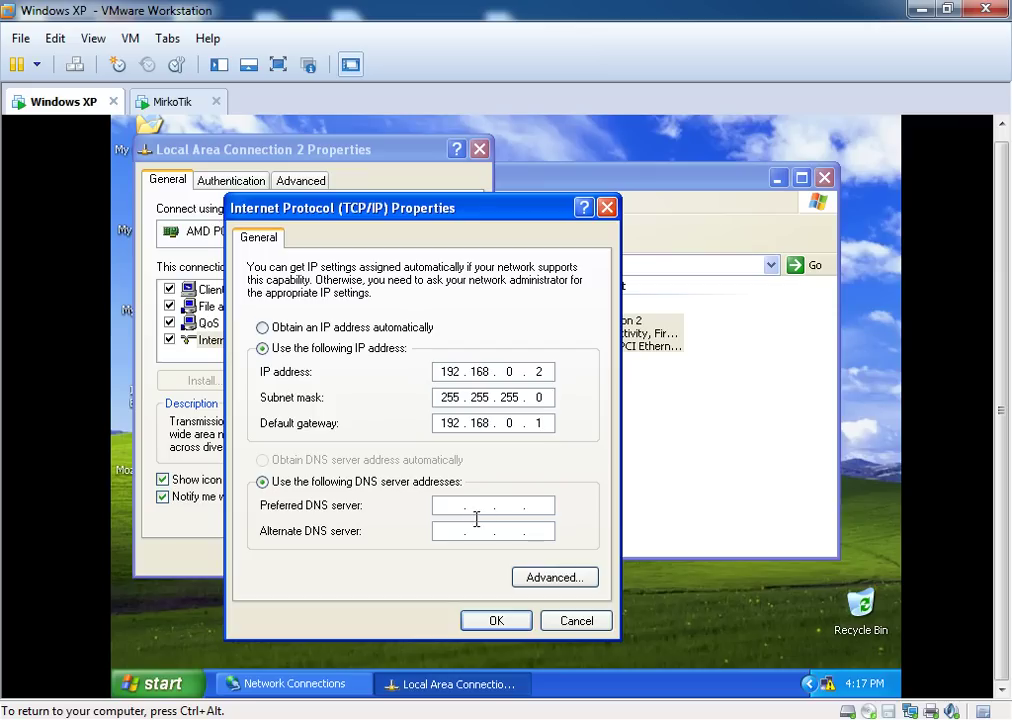
pyautogui.click(436, 505)
pyautogui.write('8.8.8.8')
pyautogui.press('Tab')
pyautogui.write('8.8.4.4')
pyautogui.click(494, 622)
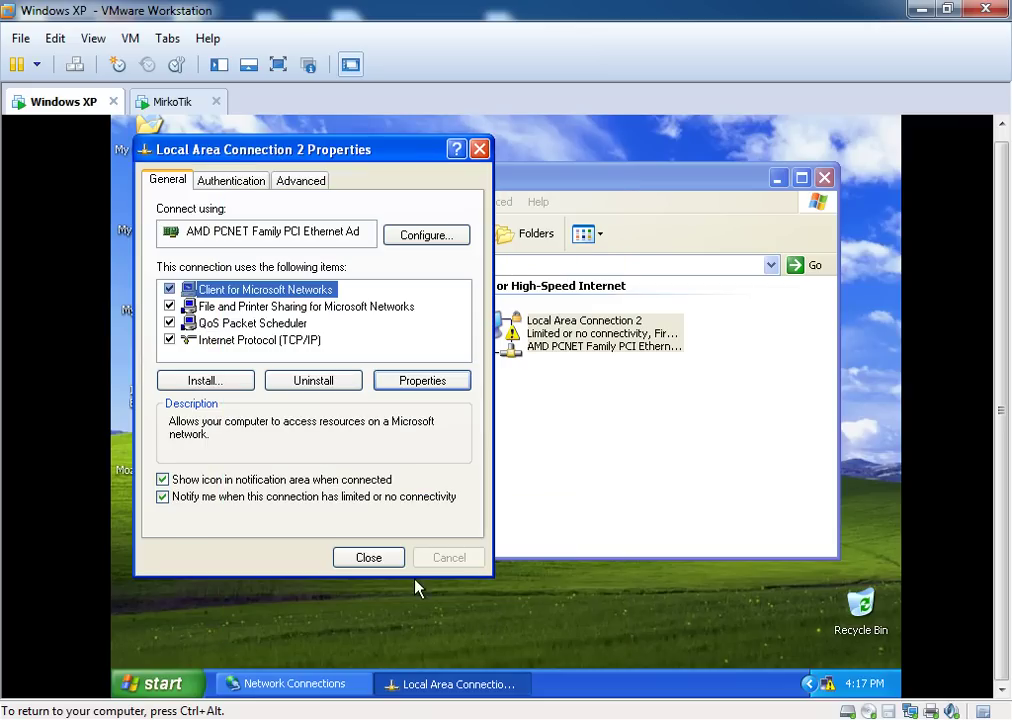
# Close the connection properties and Network Connections, then refresh the desktop
pyautogui.click(369, 564)
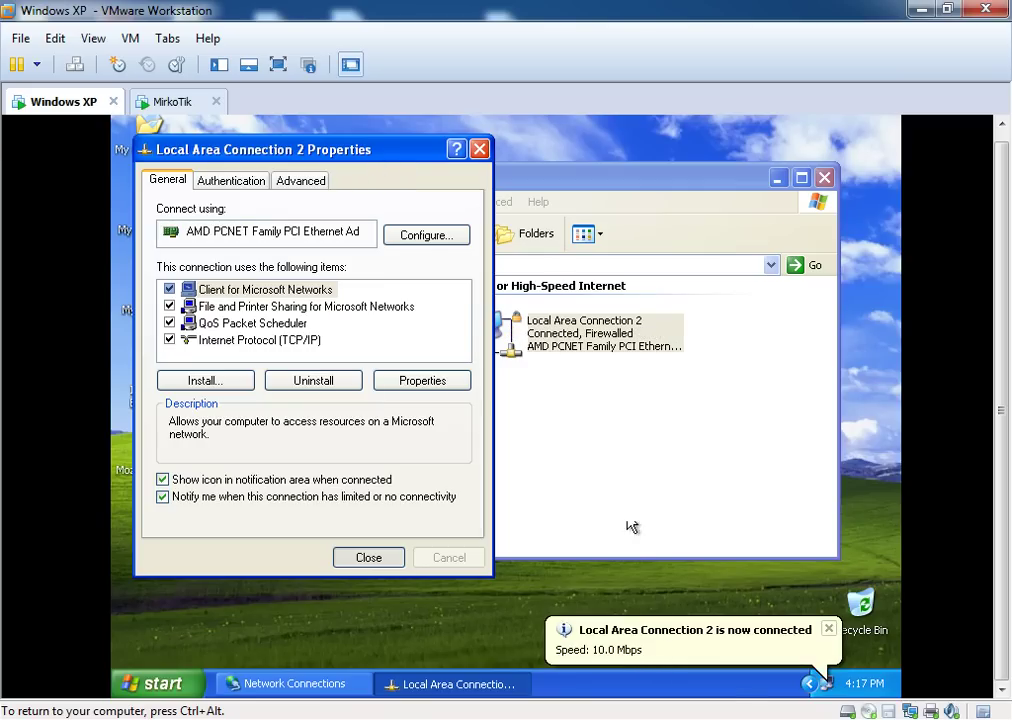
pyautogui.click(388, 559)
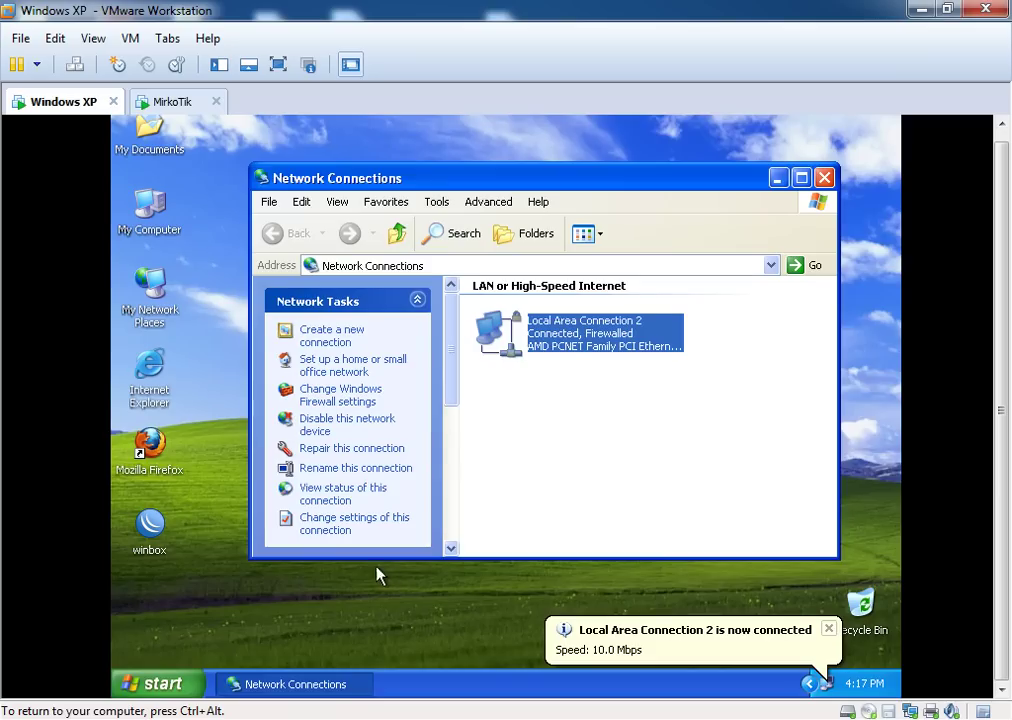
pyautogui.click(825, 178)
pyautogui.rightClick(689, 245)
pyautogui.click(702, 271)
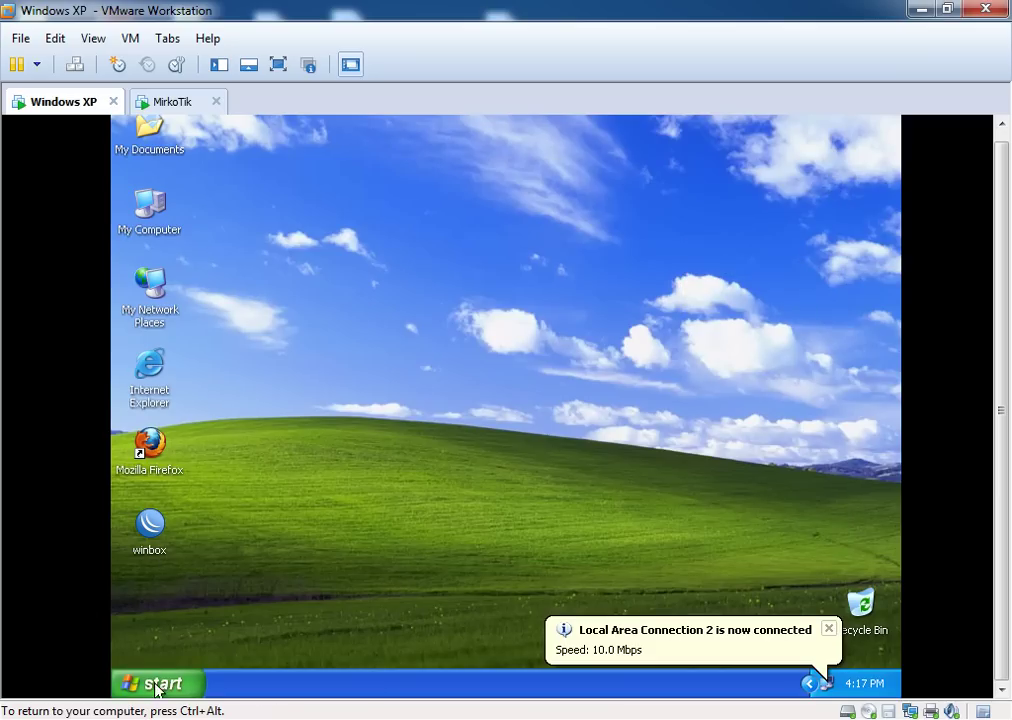
# Open a Command Prompt and ping the gateway 192.168.0.1
pyautogui.click(150, 683)
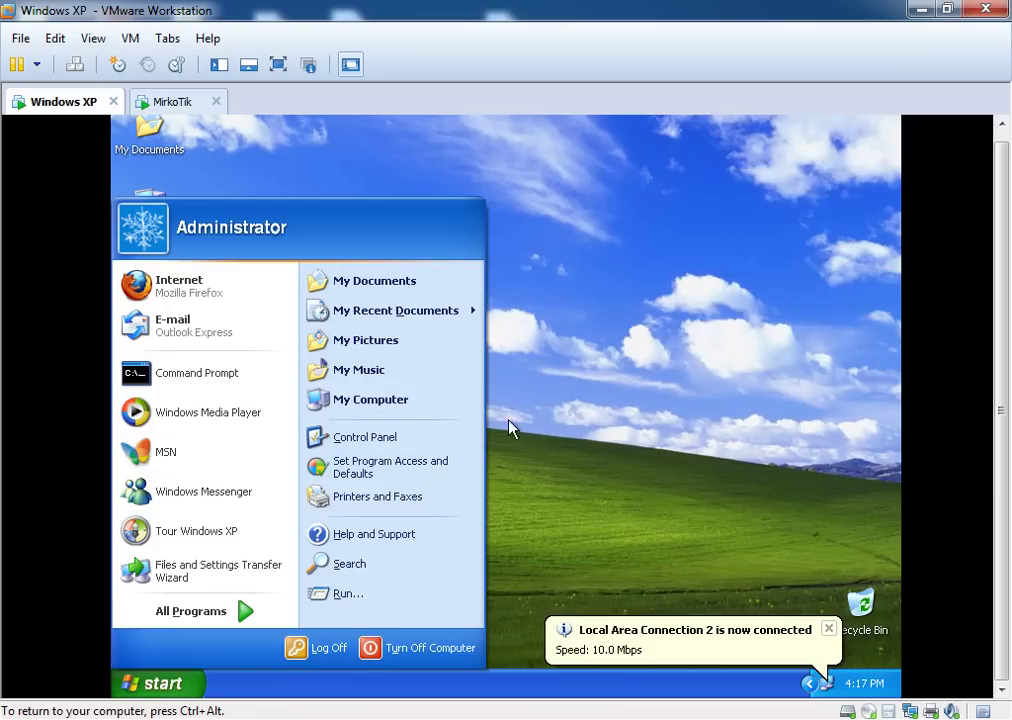
pyautogui.click(201, 381)
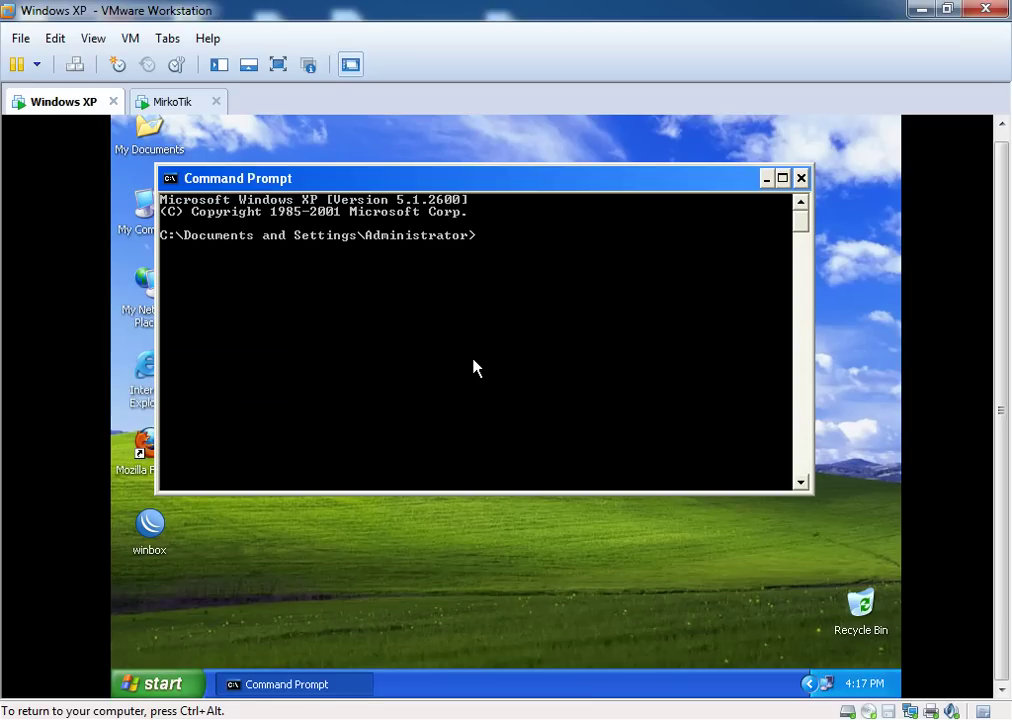
pyautogui.write('ping 192.168.0')
pyautogui.press('Return')
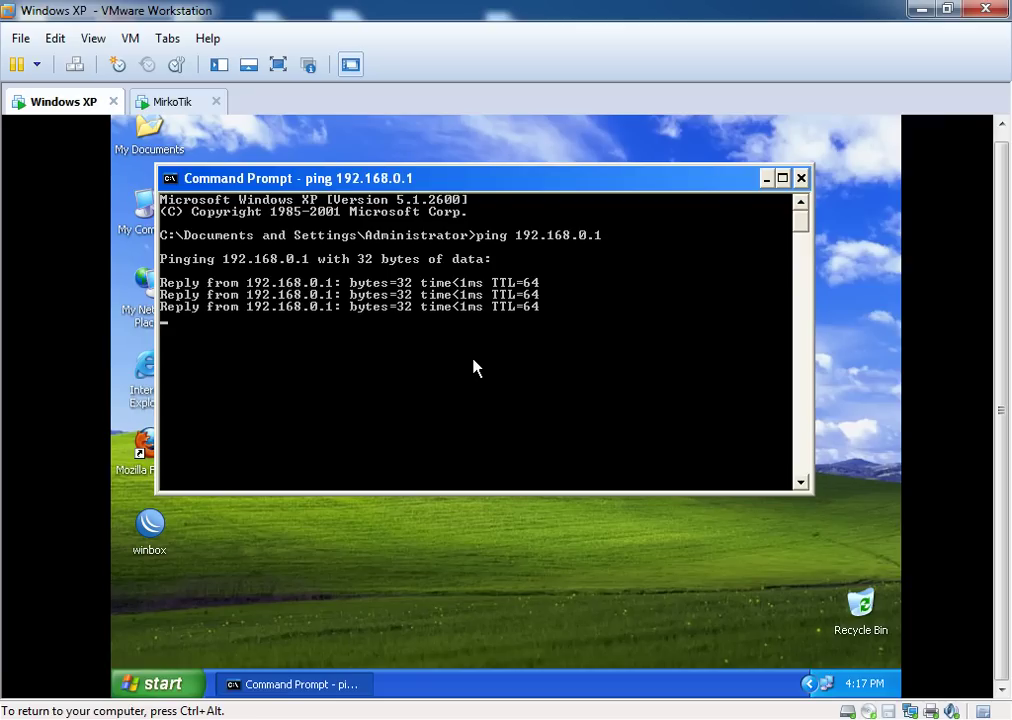
# Ping 10.0.0.5 and then google.com successfully
pyautogui.press('Up')
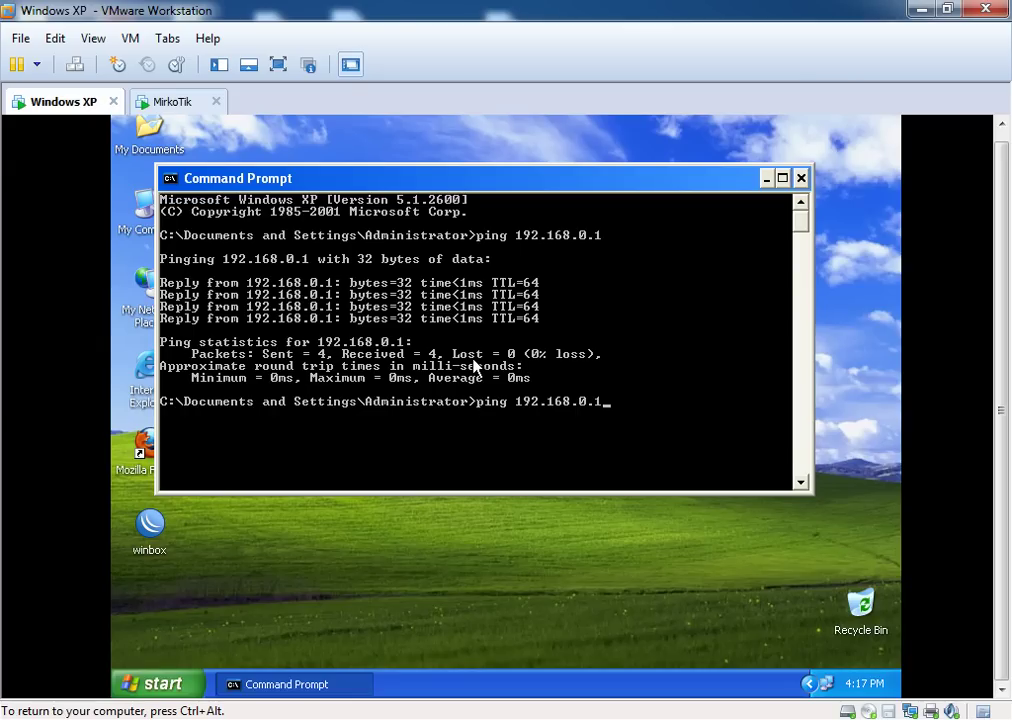
pyautogui.press('BackSpace')
pyautogui.press('BackSpace')
pyautogui.press('BackSpace')
pyautogui.press('BackSpace')
pyautogui.press('BackSpace')
pyautogui.press('BackSpace')
pyautogui.press('BackSpace')
pyautogui.write('10.0.')
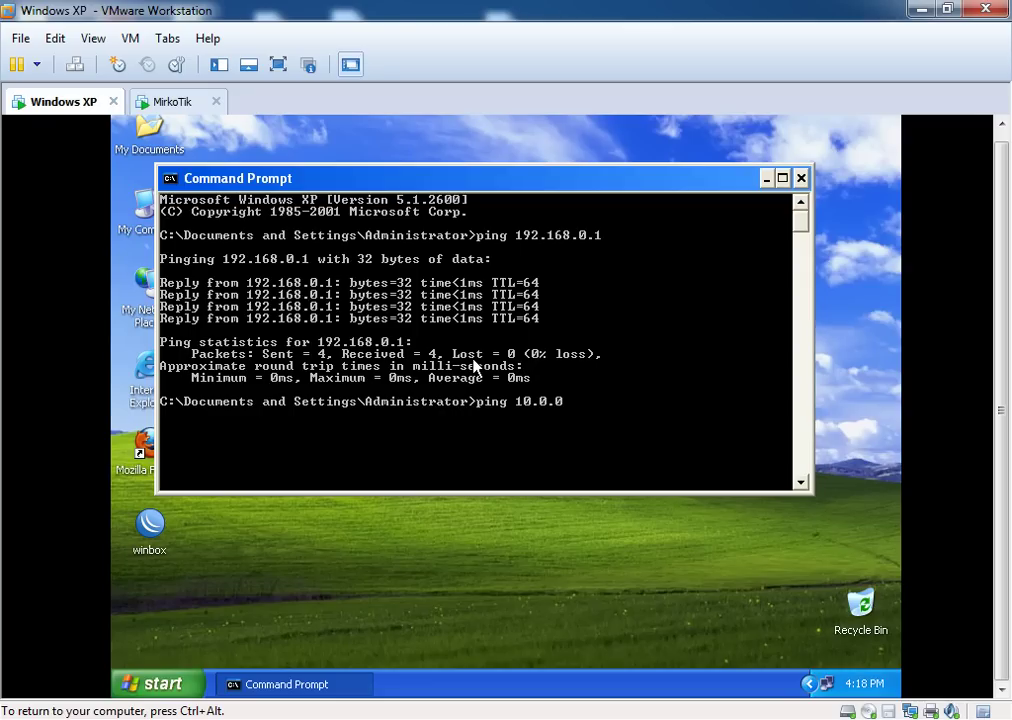
pyautogui.press('Return')
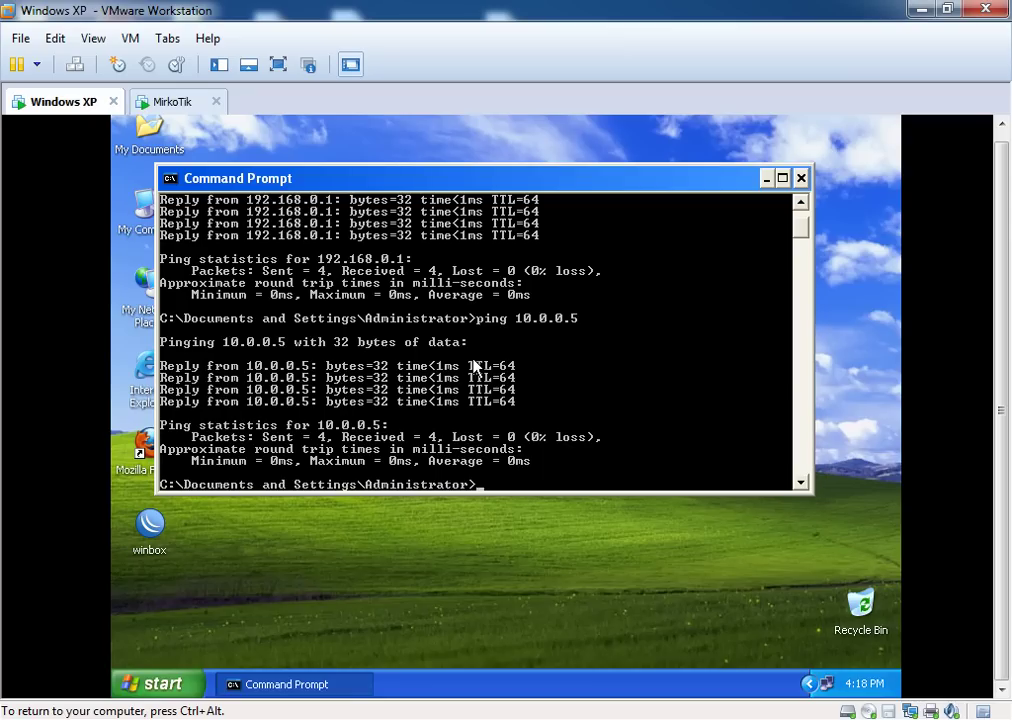
pyautogui.write('ping google.com')
pyautogui.press('Return')
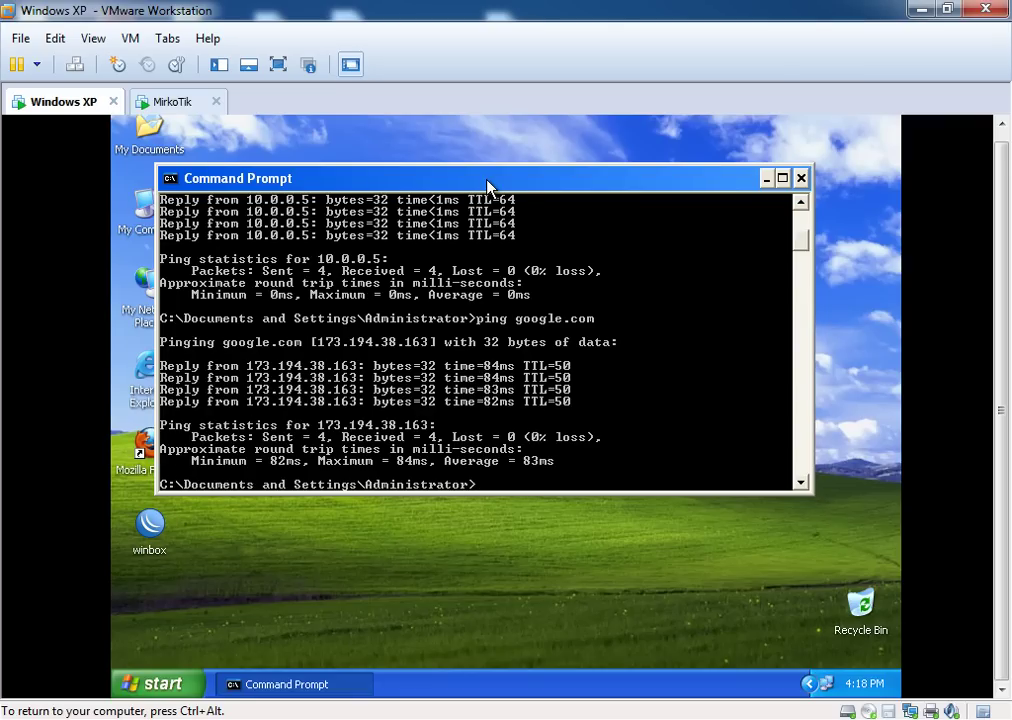
# Run nslookup to show the default DNS server is 8.8.8.8
pyautogui.moveTo(488, 187); pyautogui.dragTo(520, 175)
pyautogui.write('nslookup')
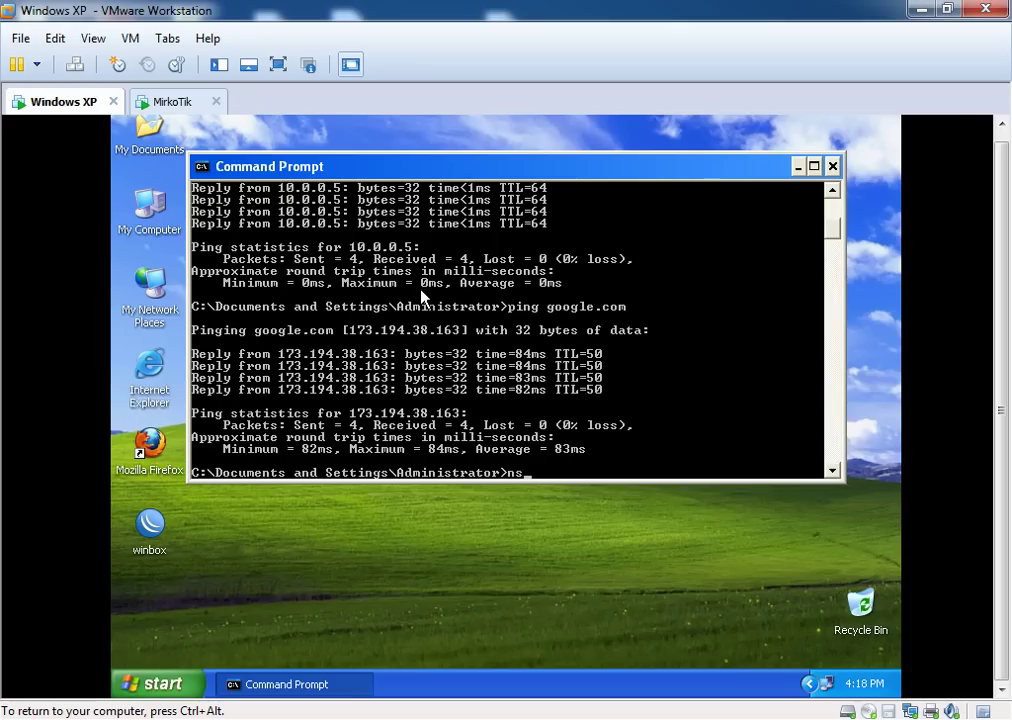
pyautogui.press('Return')
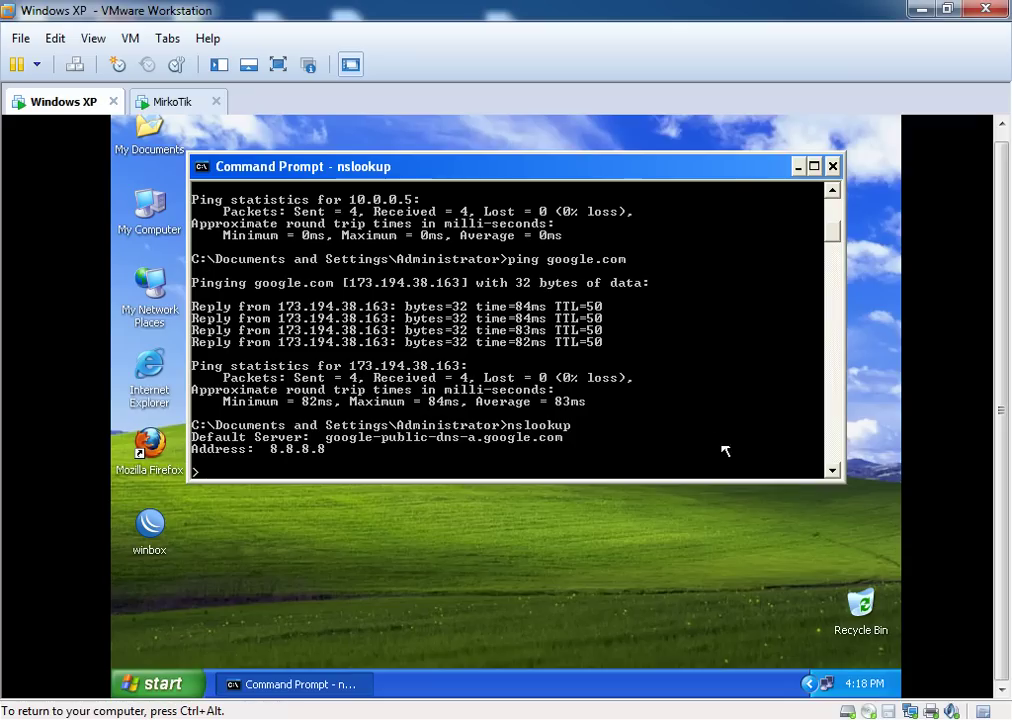
# Replace Local Area Connection 2's preferred DNS 8.8.8.8 with 192.168.0.1 in TCP/IP properties
pyautogui.rightClick(826, 684)
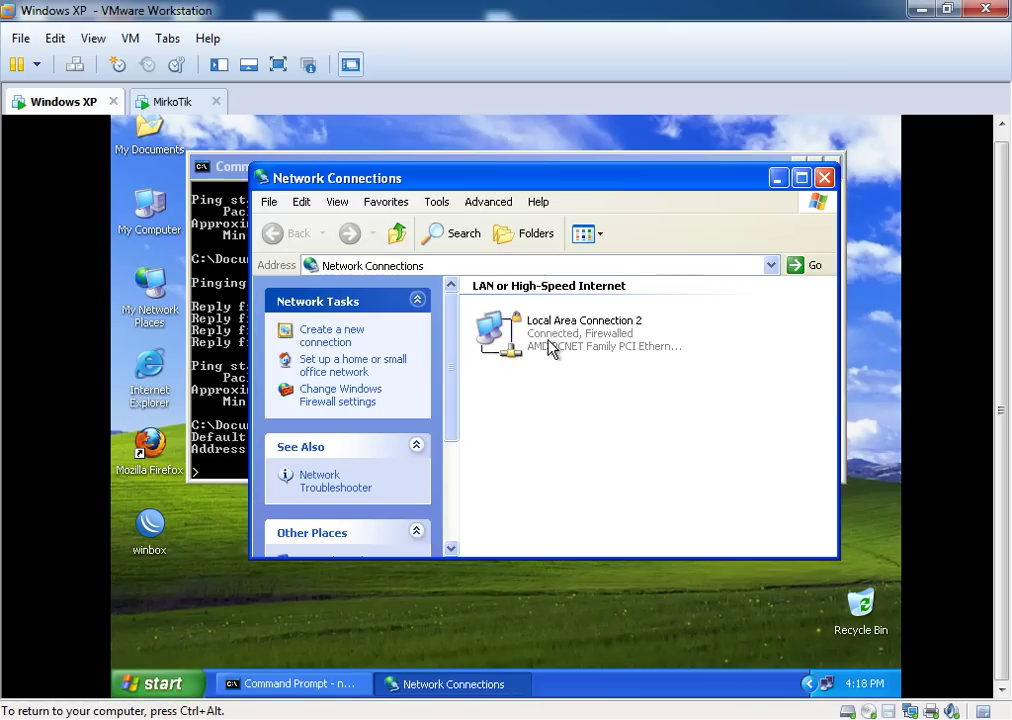
pyautogui.rightClick(552, 332)
pyautogui.click(592, 494)
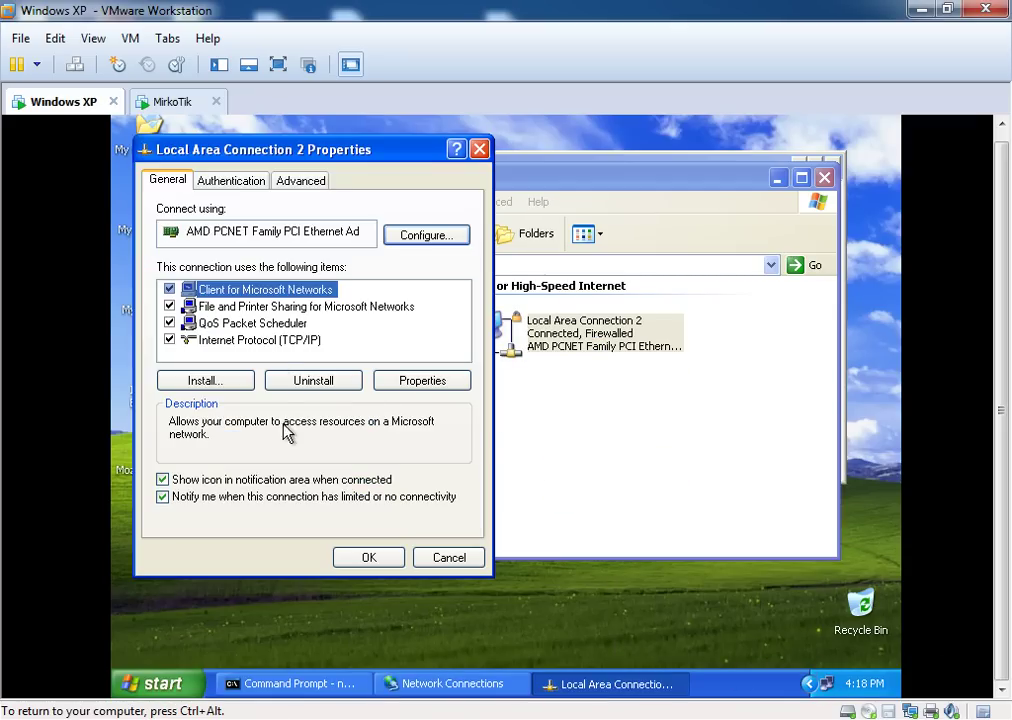
pyautogui.click(273, 346)
pyautogui.click(389, 380)
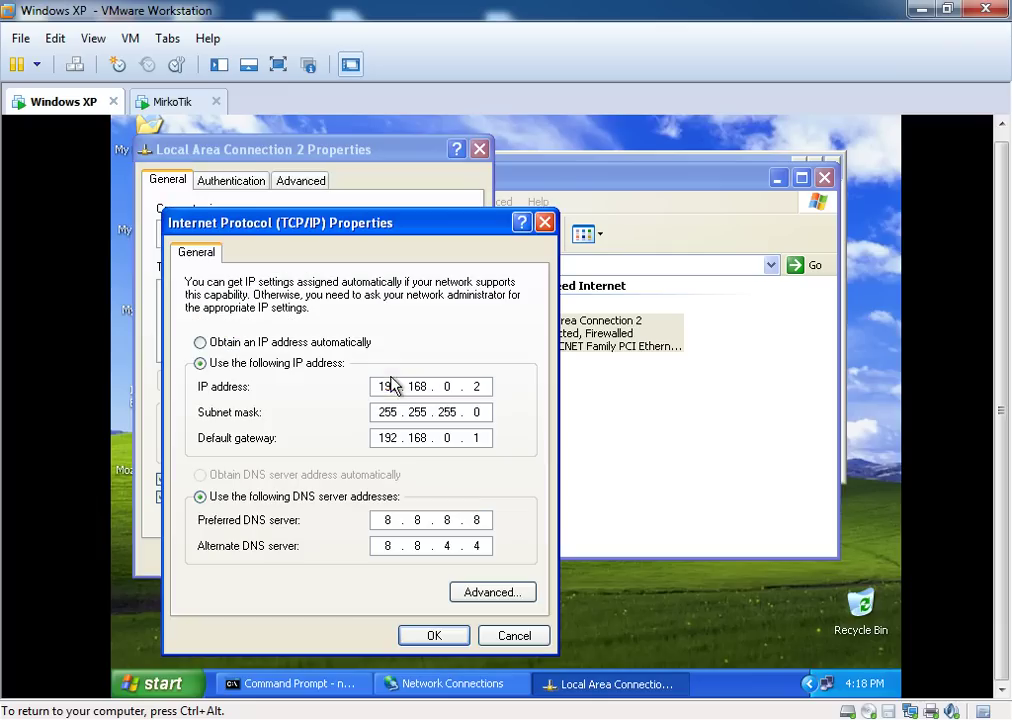
pyautogui.doubleClick(390, 520)
pyautogui.write('192 . 168 . 0')
pyautogui.press('.')
pyautogui.click(436, 636)
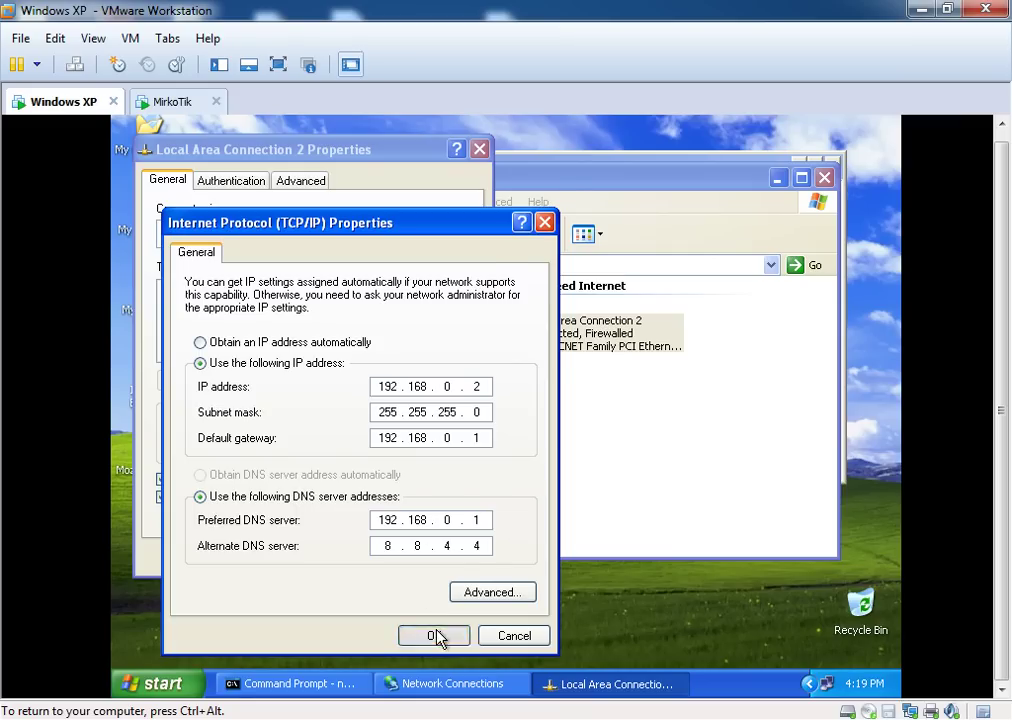
pyautogui.click(368, 557)
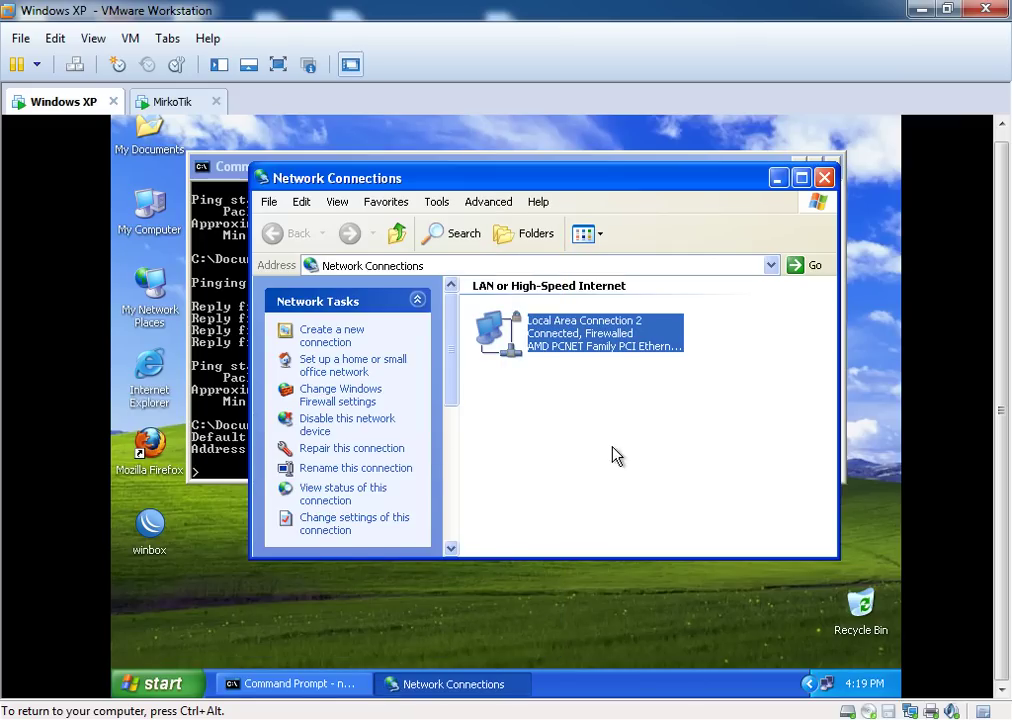
pyautogui.click(616, 456)
# Exit nslookup, clear the console with cls, and rerun nslookup against the new DNS
pyautogui.click(779, 178)
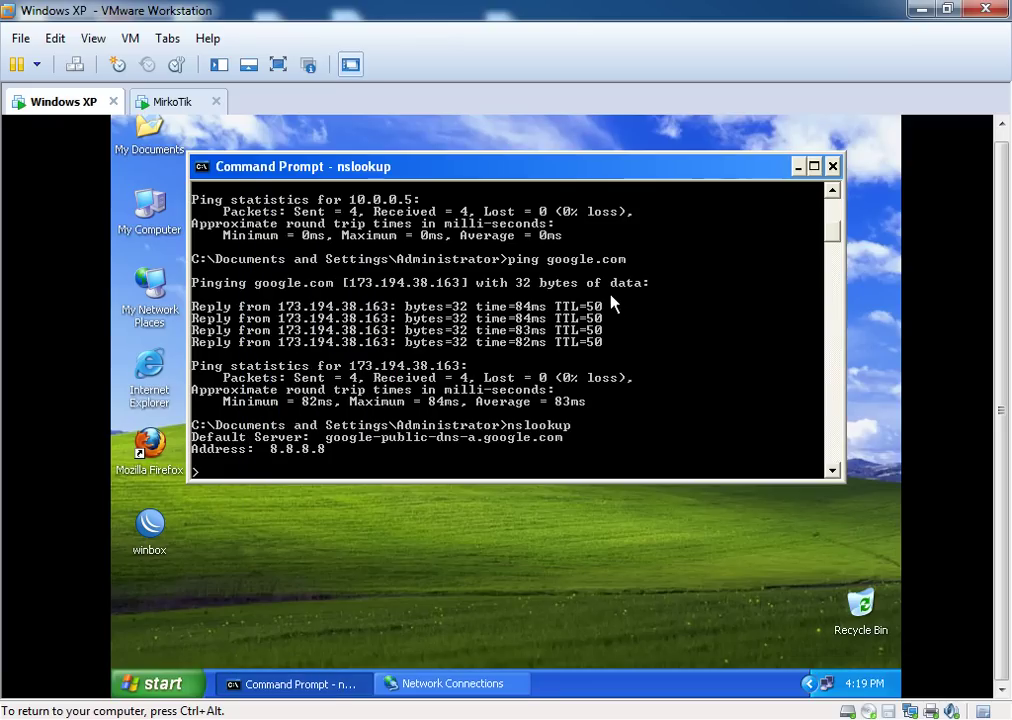
pyautogui.write('exit')
pyautogui.press('Return')
pyautogui.write('cls')
pyautogui.press('Return')
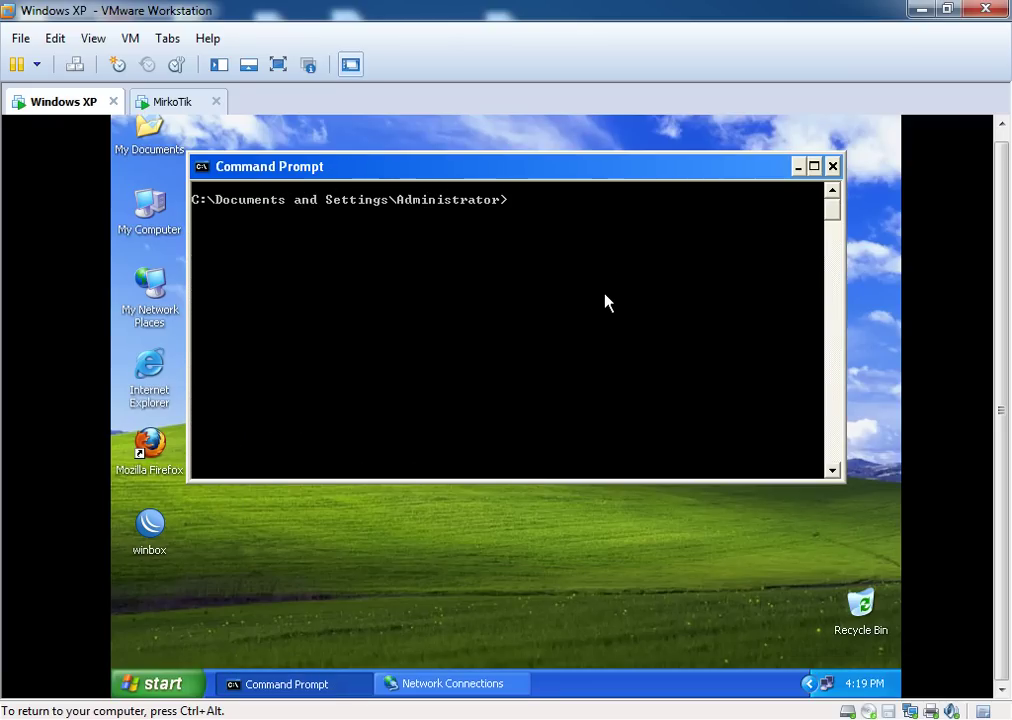
pyautogui.write('nslookup')
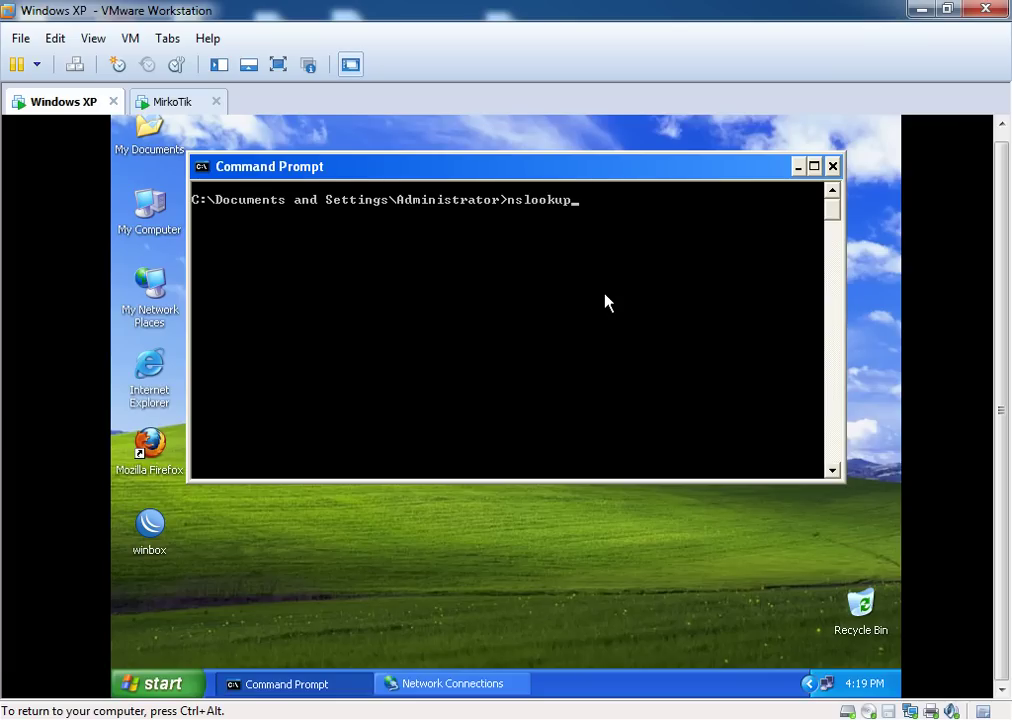
pyautogui.press('Return')
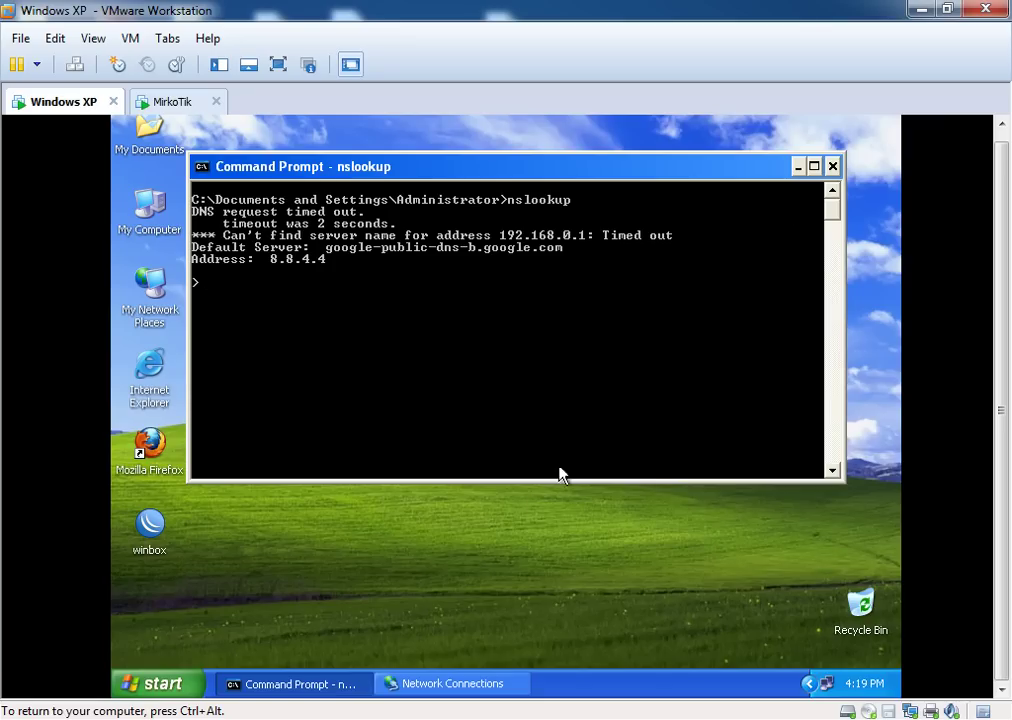
# Launch WinBox and connect to the router at 192.168.0.1
pyautogui.click(796, 168)
pyautogui.doubleClick(150, 523)
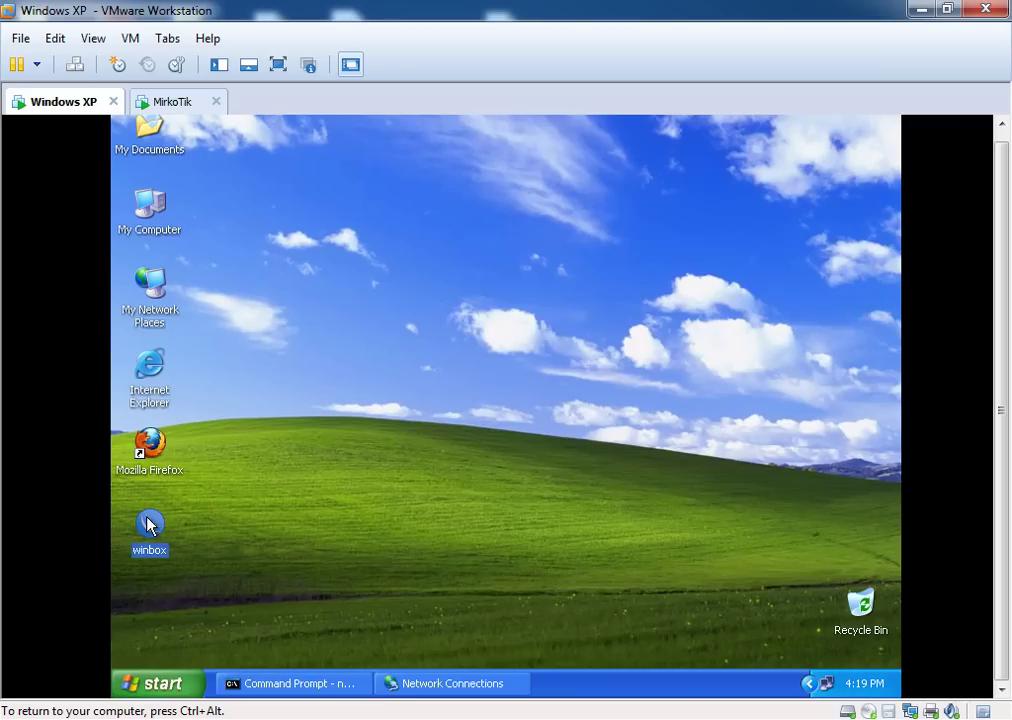
pyautogui.click(561, 414)
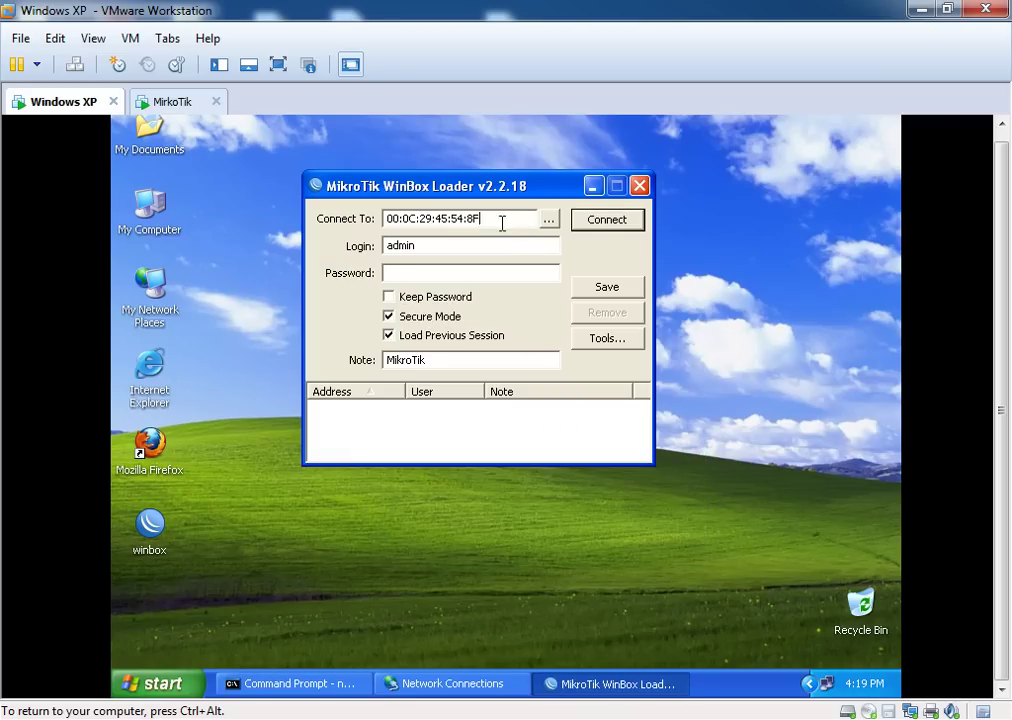
pyautogui.moveTo(501, 221); pyautogui.dragTo(343, 228)
pyautogui.write('19')
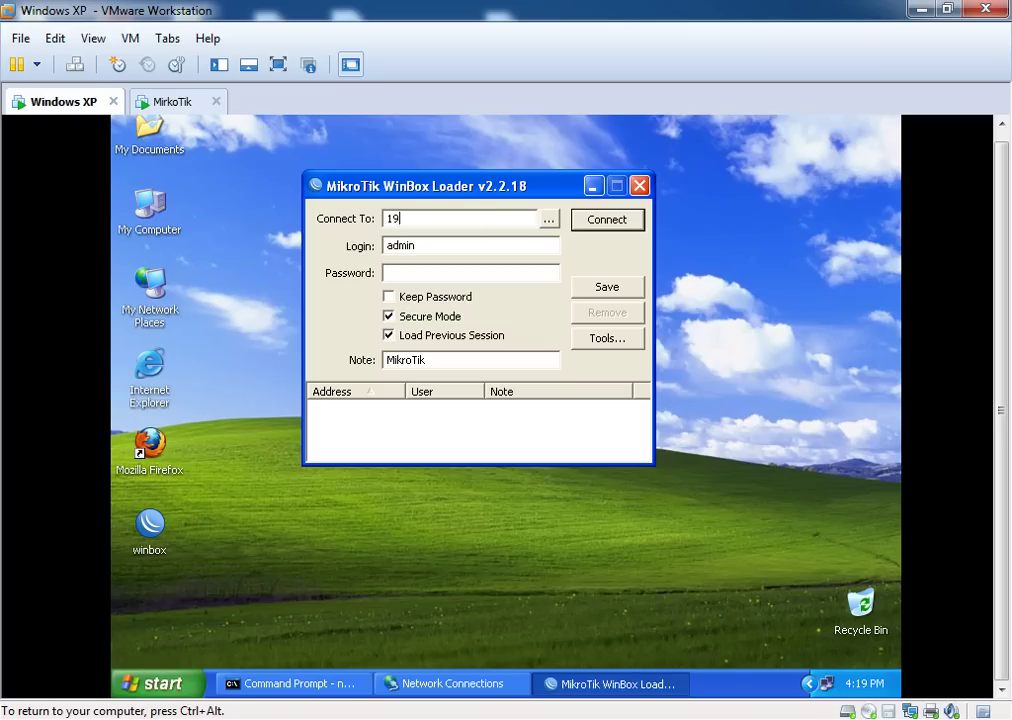
pyautogui.write('2.168.0.1')
pyautogui.click(605, 221)
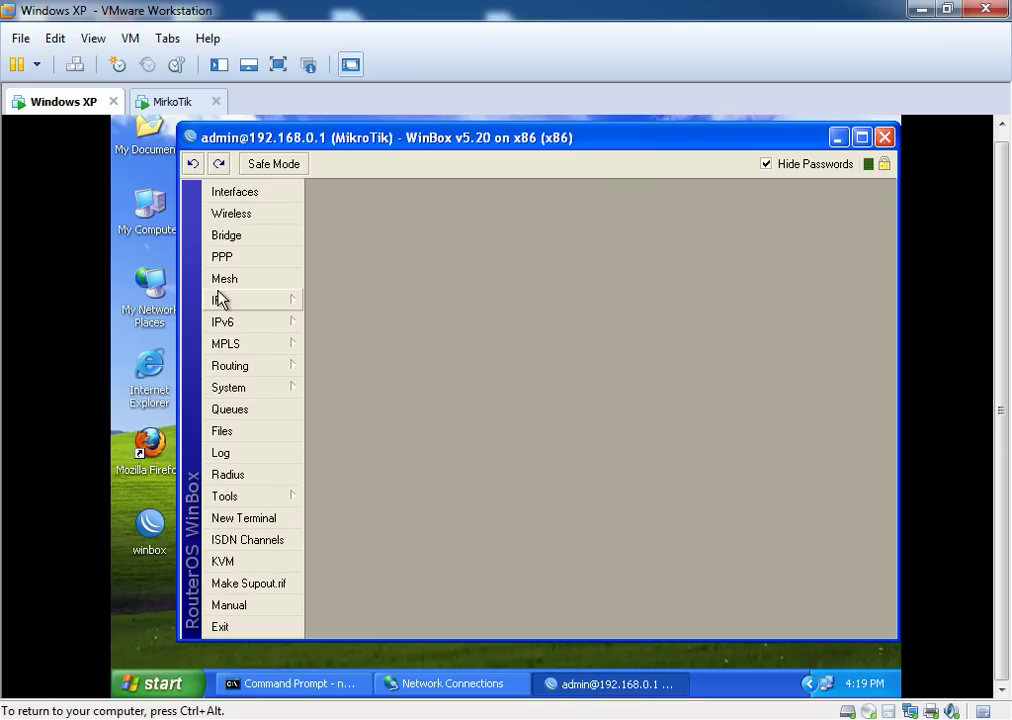
# Review IP > DNS: servers 8.8.8.8 and 8.8.4.4, remote requests allowed, unchanged
pyautogui.click(222, 299)
pyautogui.click(364, 331)
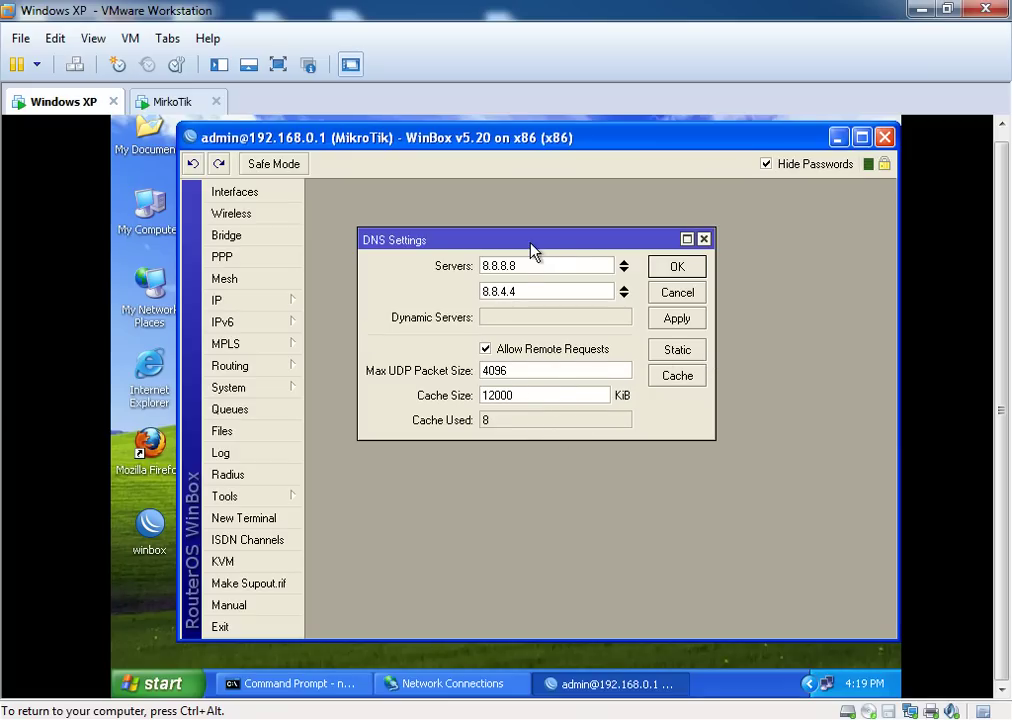
pyautogui.moveTo(530, 250); pyautogui.dragTo(574, 251)
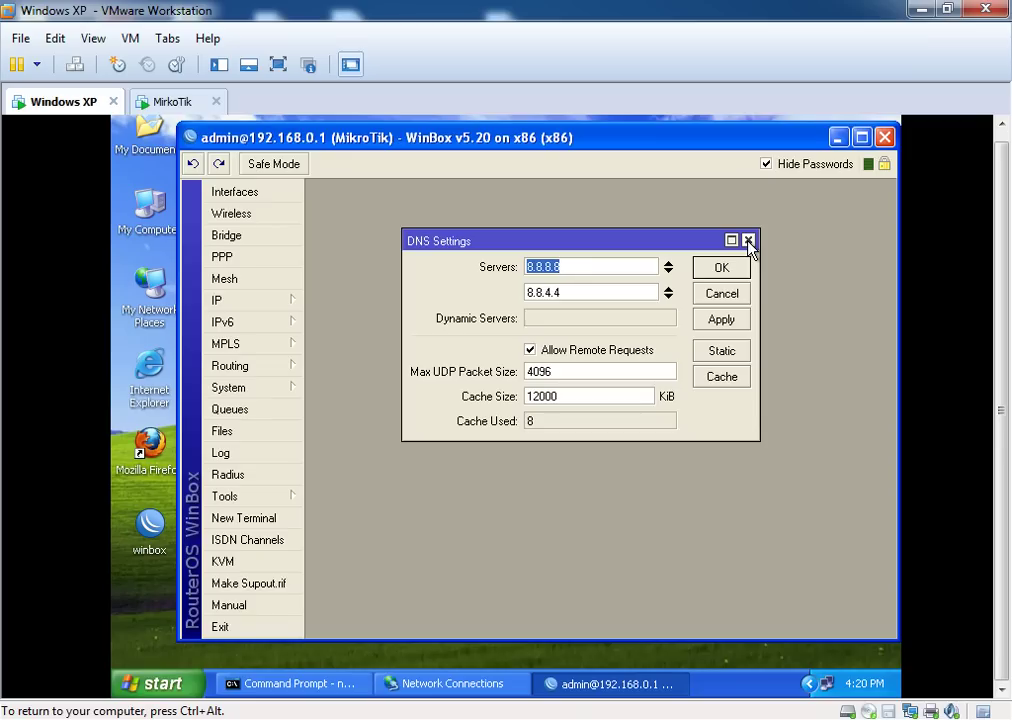
pyautogui.click(748, 241)
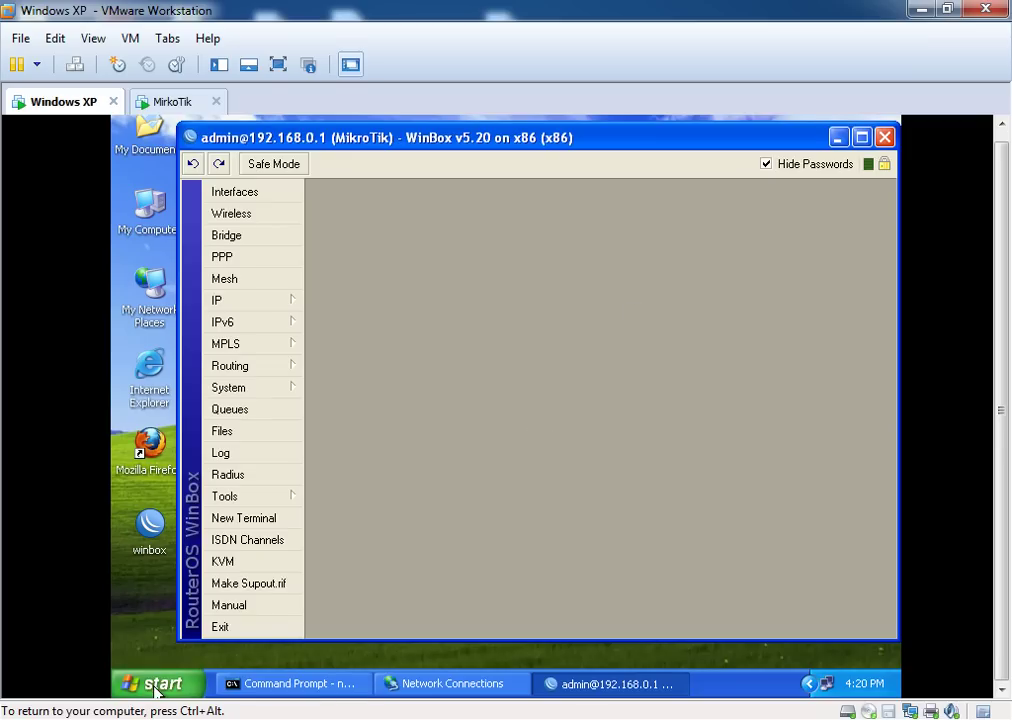
# Launch Firefox and load google.com, landing on the Google.com.bd home page
pyautogui.click(145, 450)
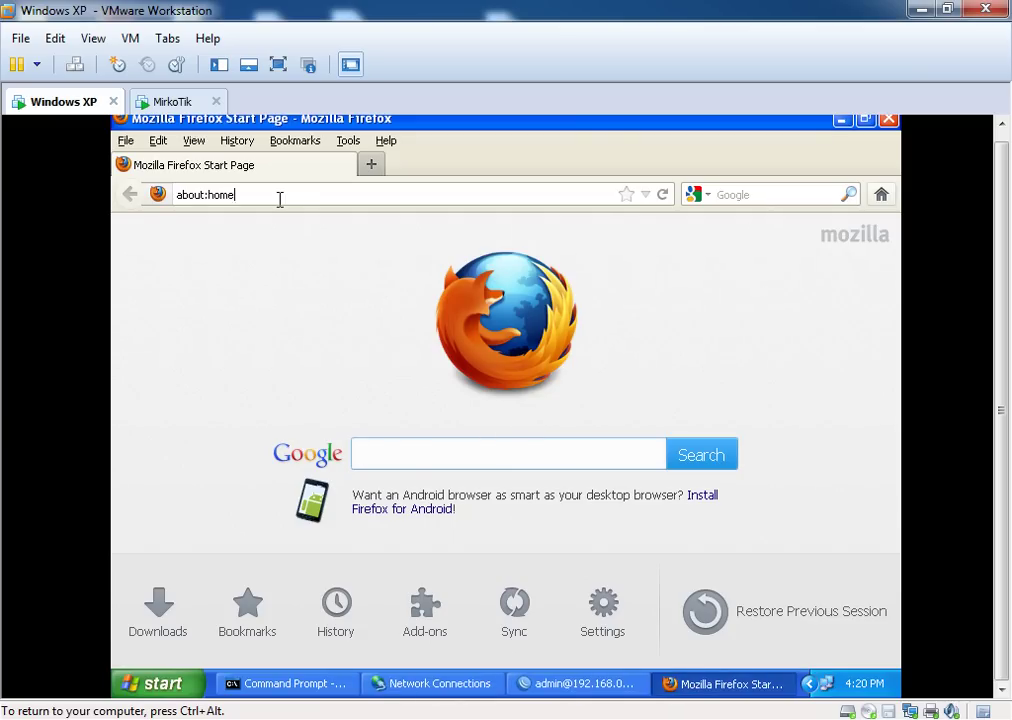
pyautogui.click(275, 193)
pyautogui.write('google.')
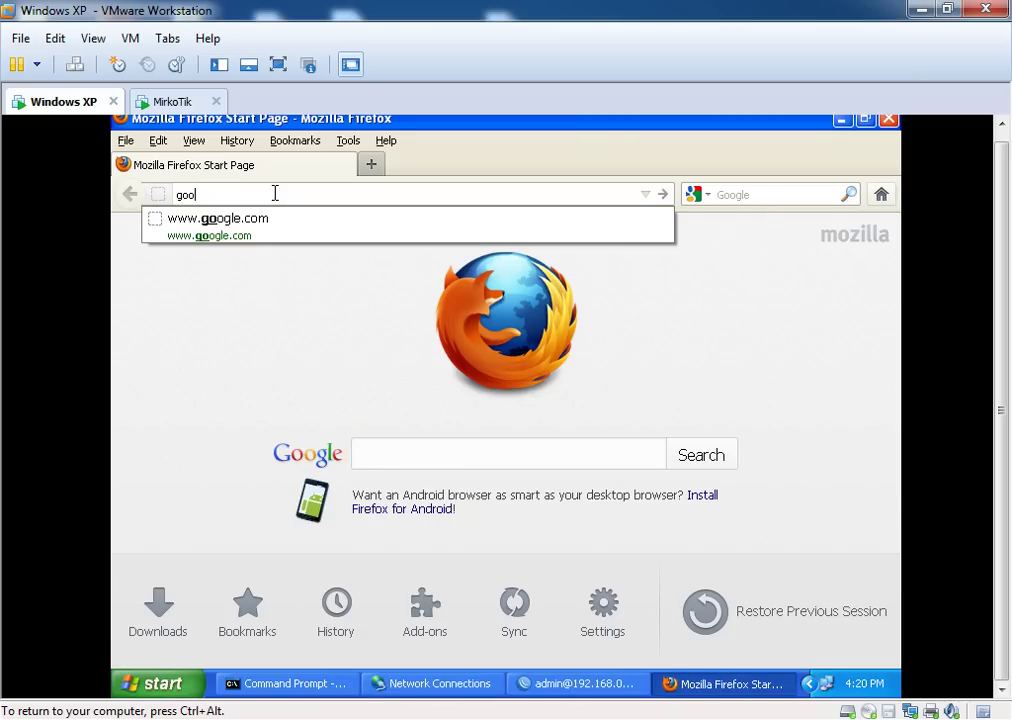
pyautogui.write('com')
pyautogui.press('Return')
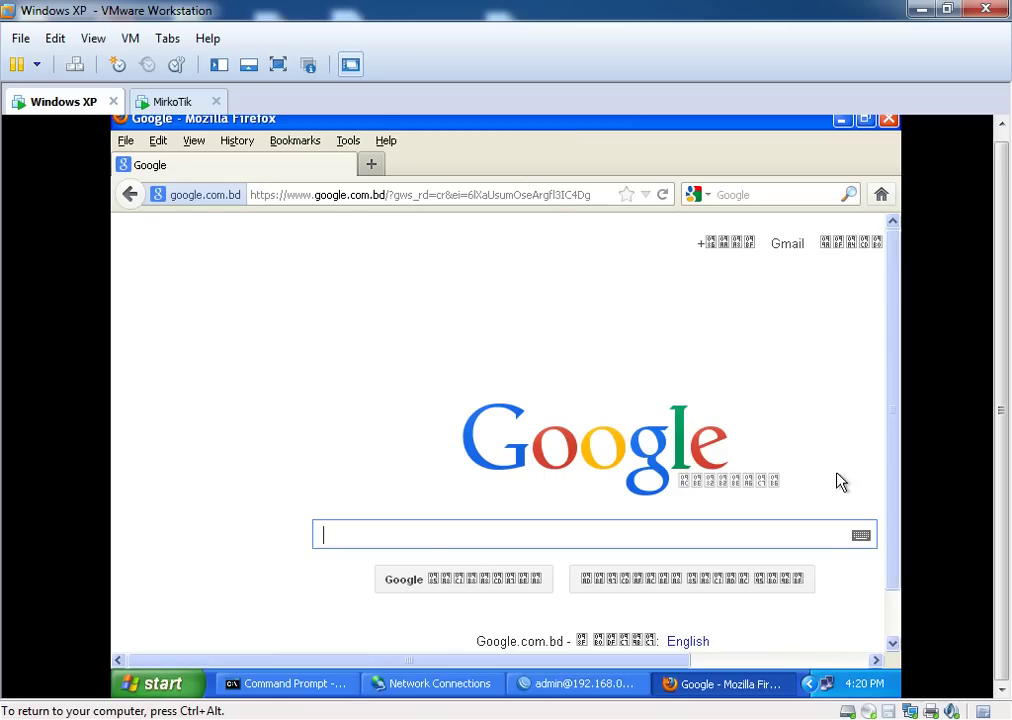
pyautogui.scroll(-1, 892, 440)
pyautogui.scroll(1, 885, 450)
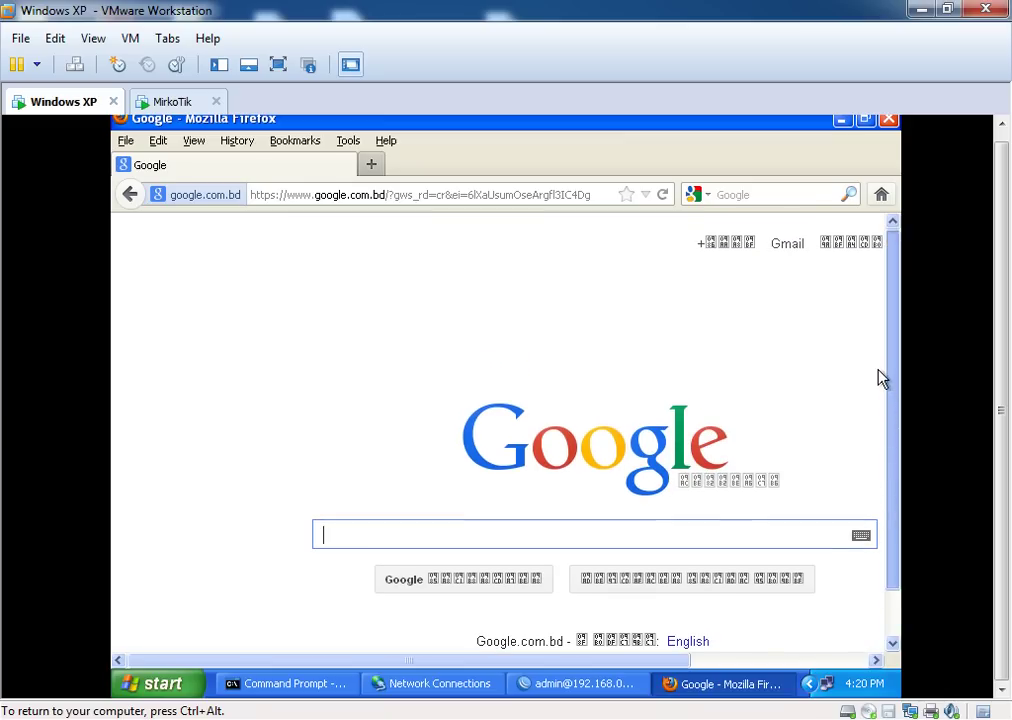